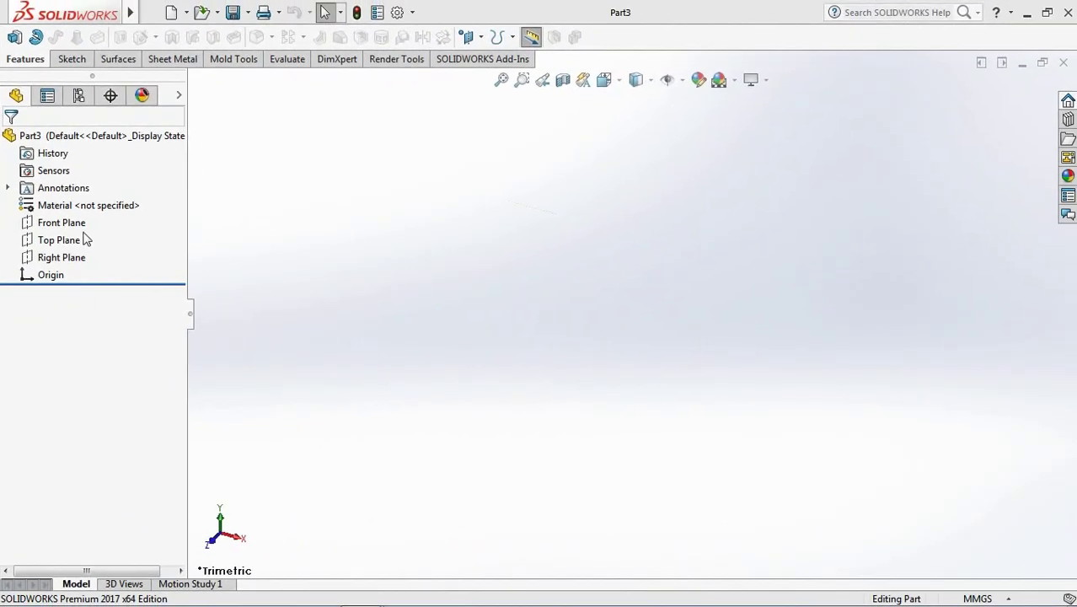
- Start a sketch on Front Plane and draw a vertical centerline down from the origin
click(61, 223)
click(117, 60)
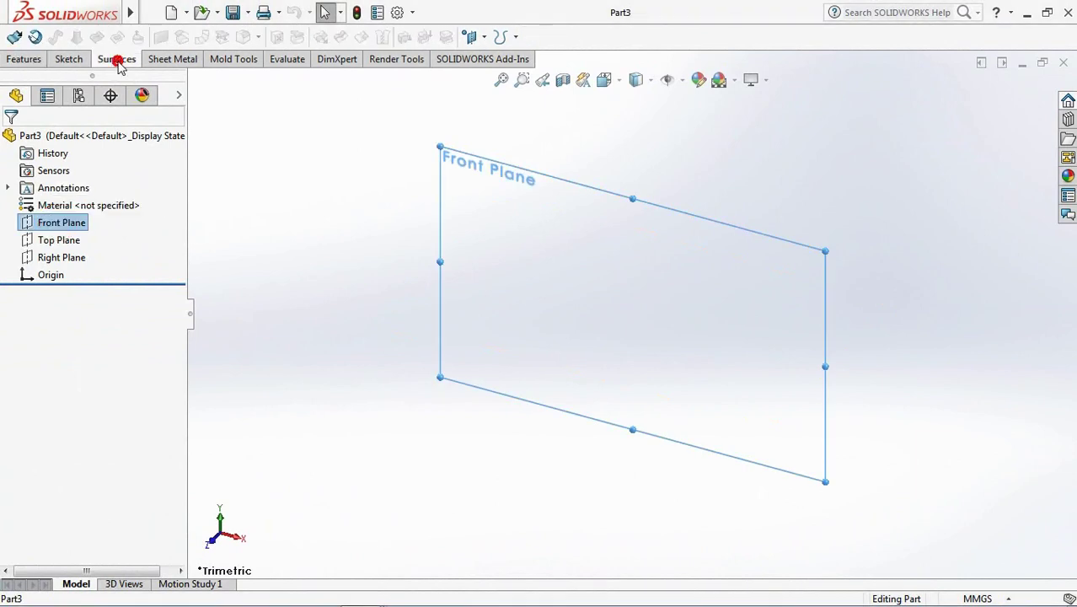
click(34, 39)
click(95, 37)
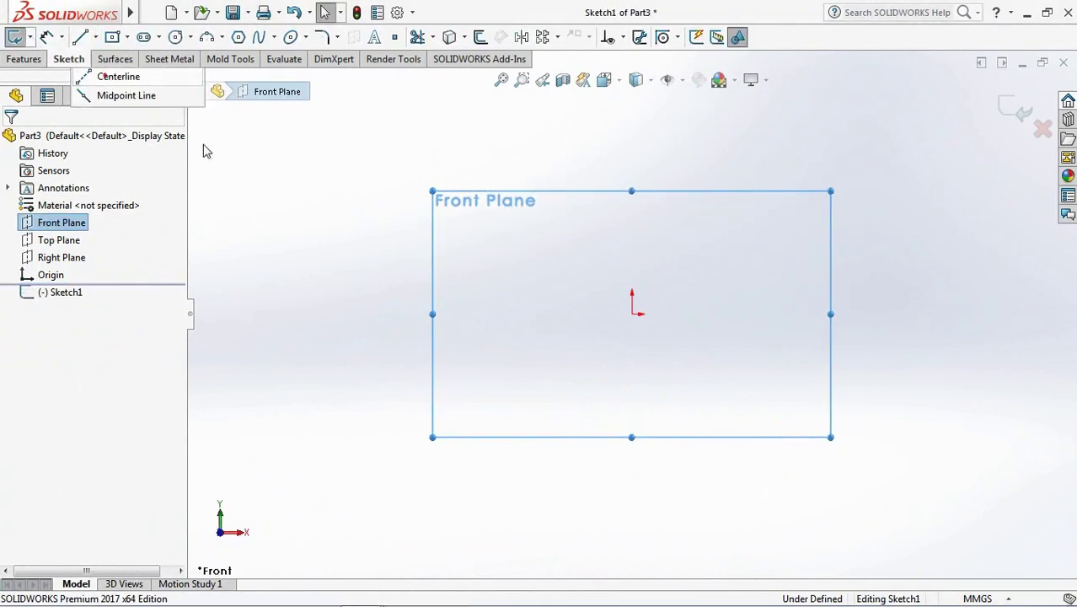
click(118, 77)
click(631, 313)
click(633, 362)
- Draw a 3-point arc from the centerline's lower end up to the left
click(206, 37)
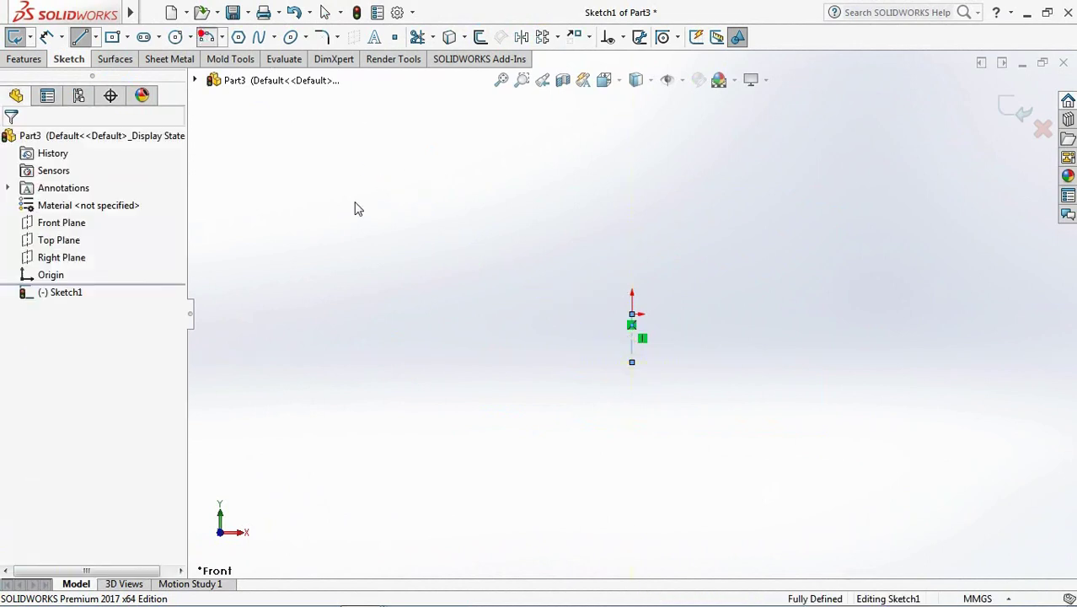
click(631, 363)
click(532, 314)
click(569, 346)
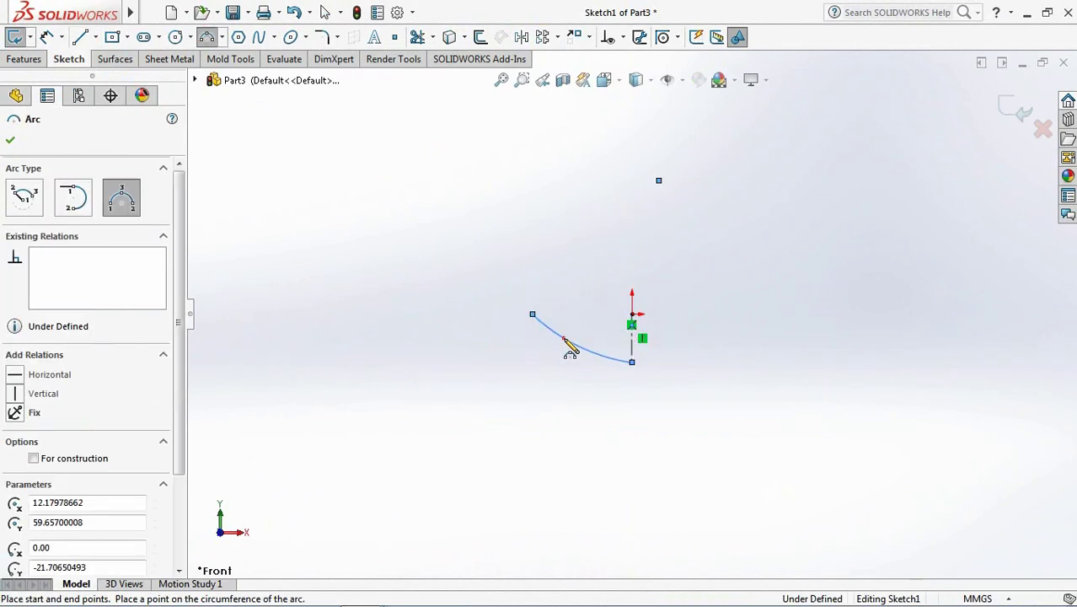
right_click(562, 338)
click(606, 351)
scroll(611, 354, down, 5)
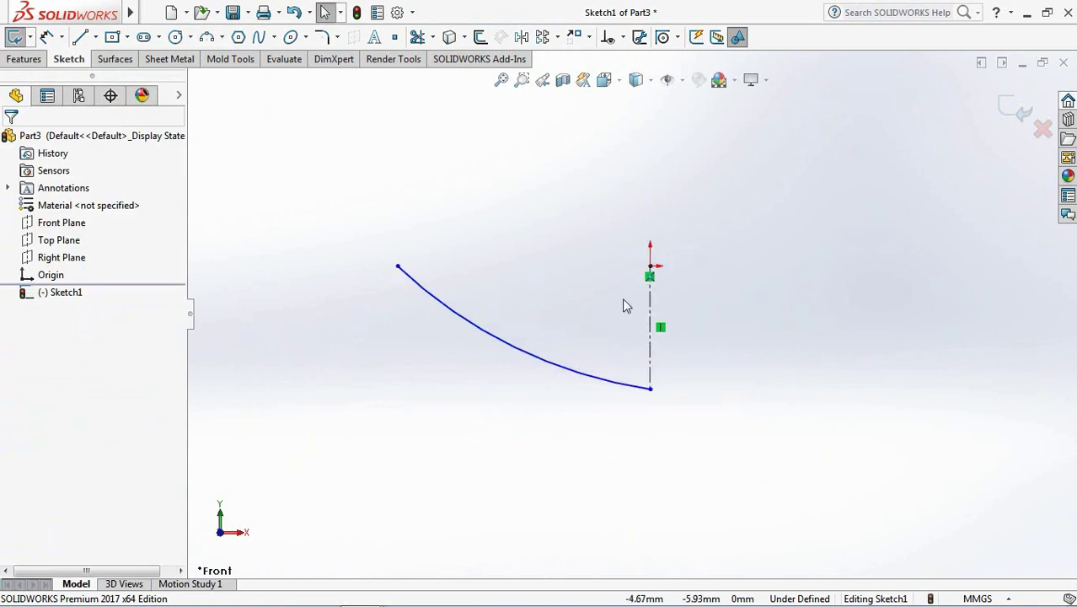
- Make the arc centre Vertical to the origin and the arc's left end Horizontal to it
click(624, 39)
click(654, 75)
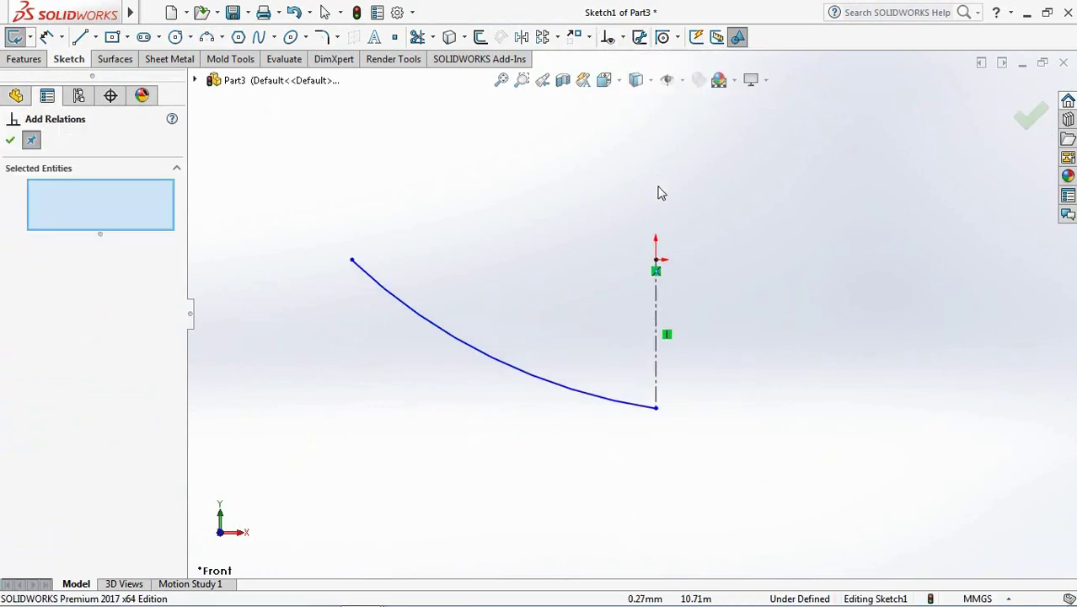
scroll(675, 297, up, 2)
scroll(678, 212, up, 2)
scroll(678, 207, up, 1)
click(674, 131)
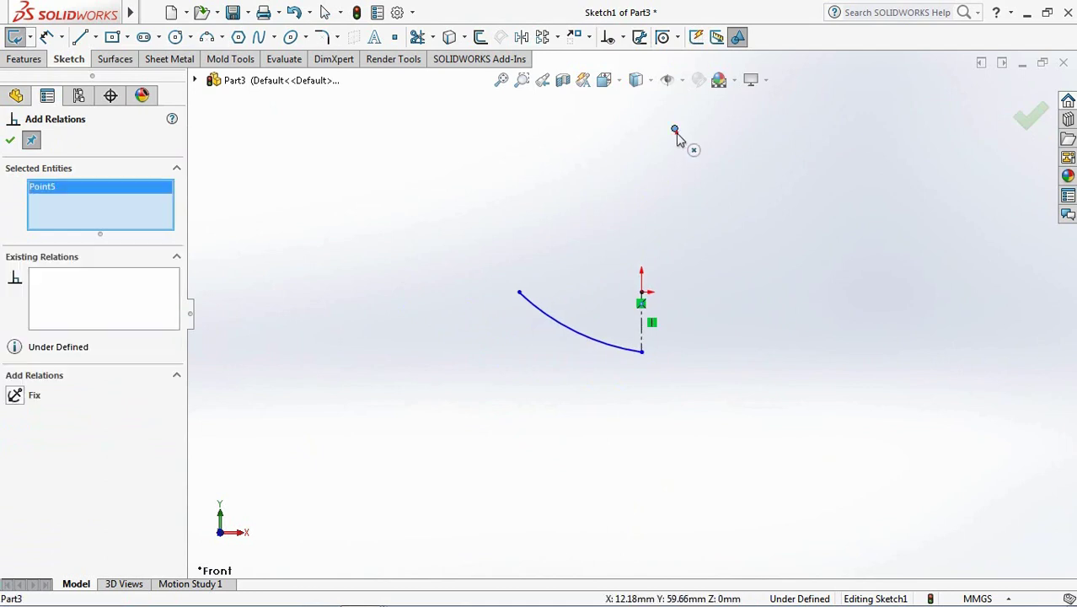
click(645, 291)
click(15, 415)
click(487, 293)
click(642, 292)
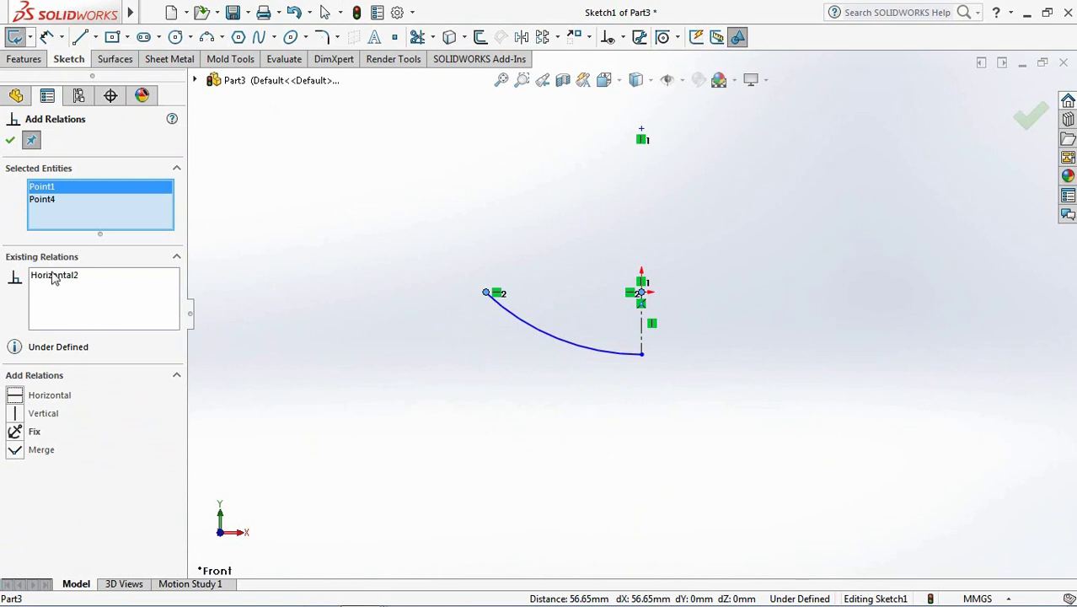
click(11, 142)
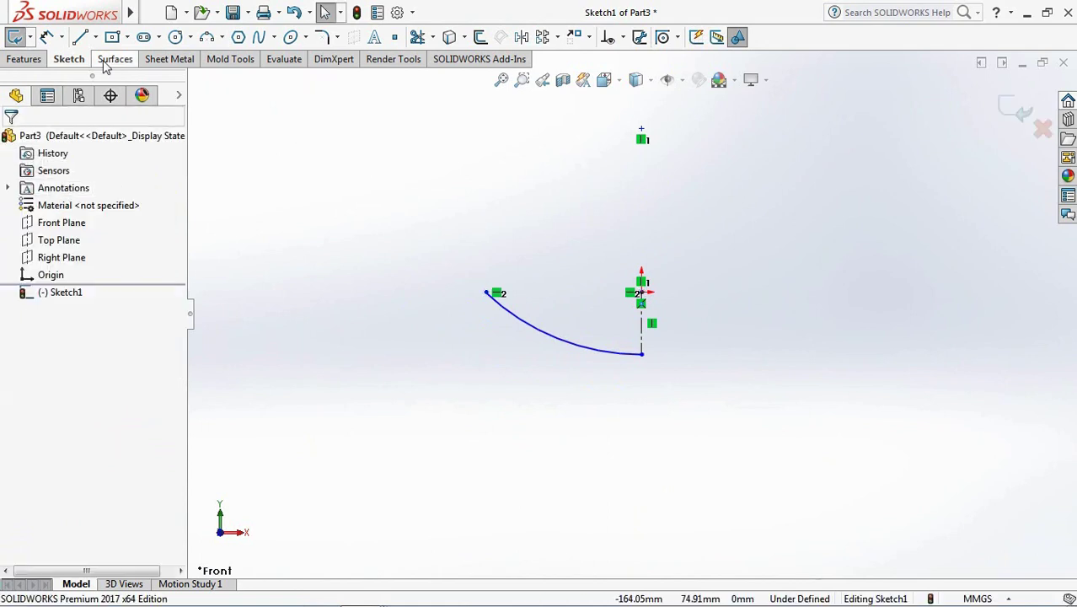
- Dimension the centerline to 20 mm and the arc's horizontal width to 53 mm
click(47, 38)
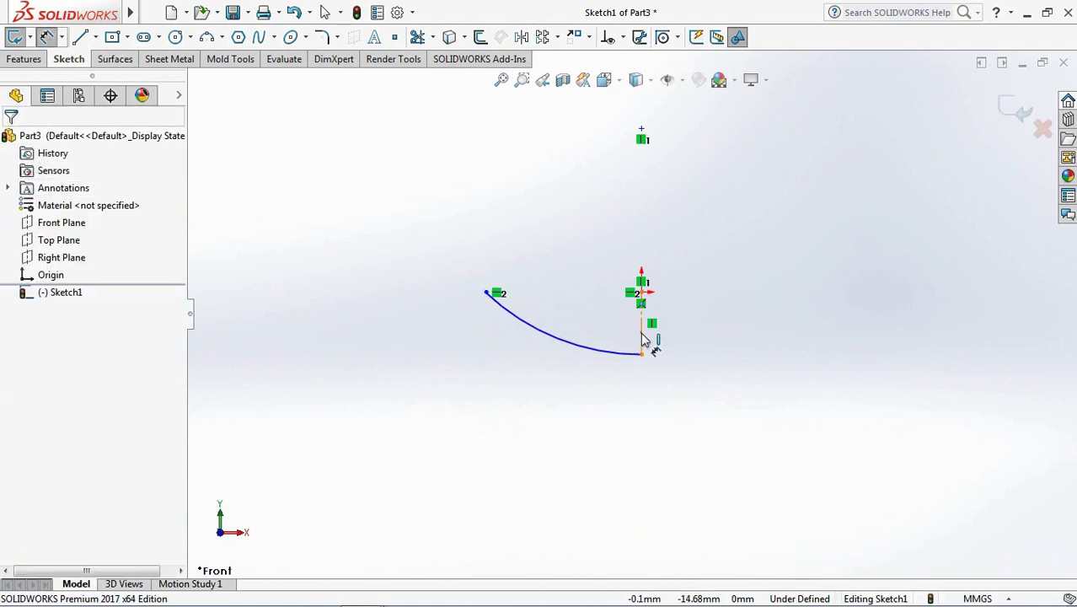
click(643, 338)
click(698, 325)
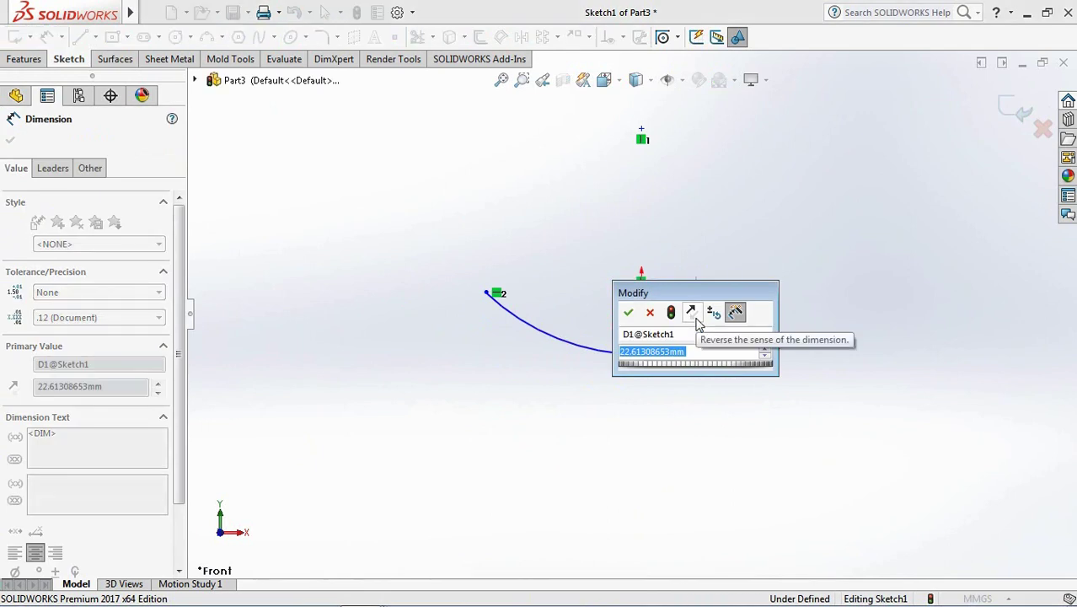
text(20)
click(628, 312)
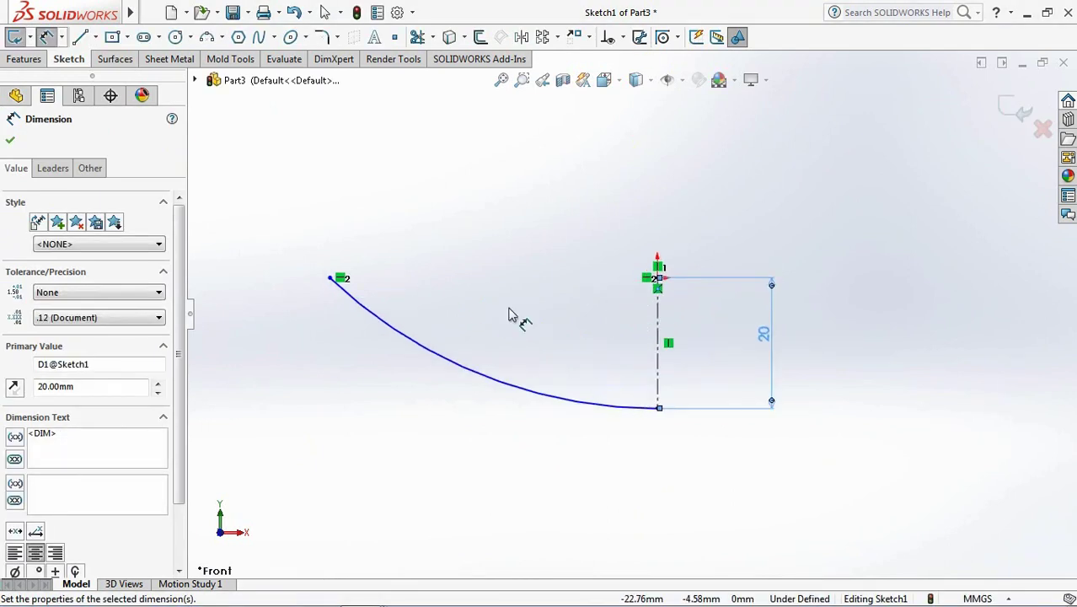
click(331, 279)
click(658, 306)
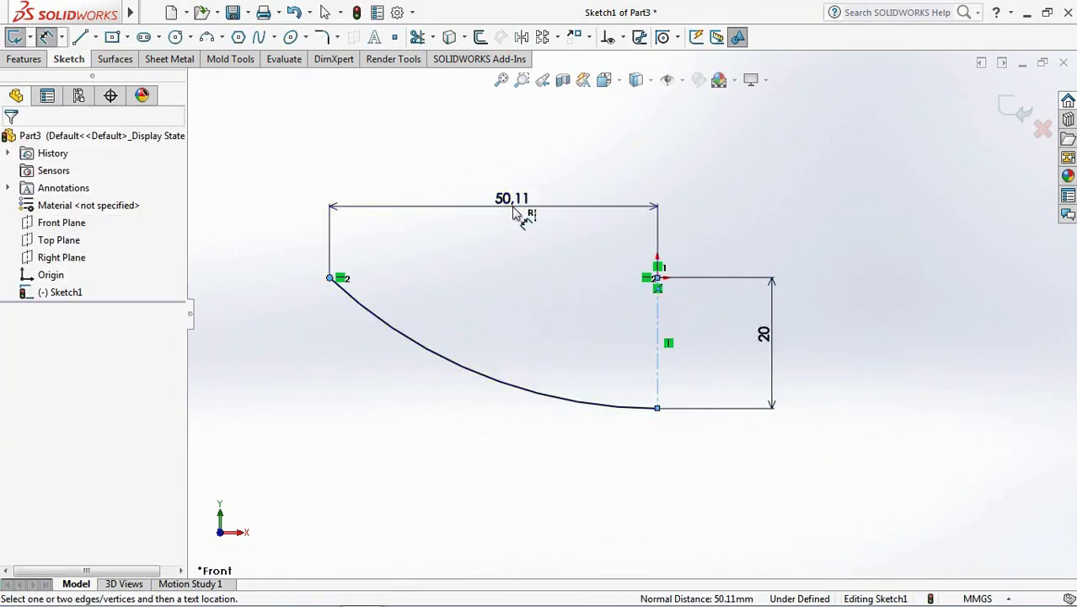
click(516, 212)
text(53)
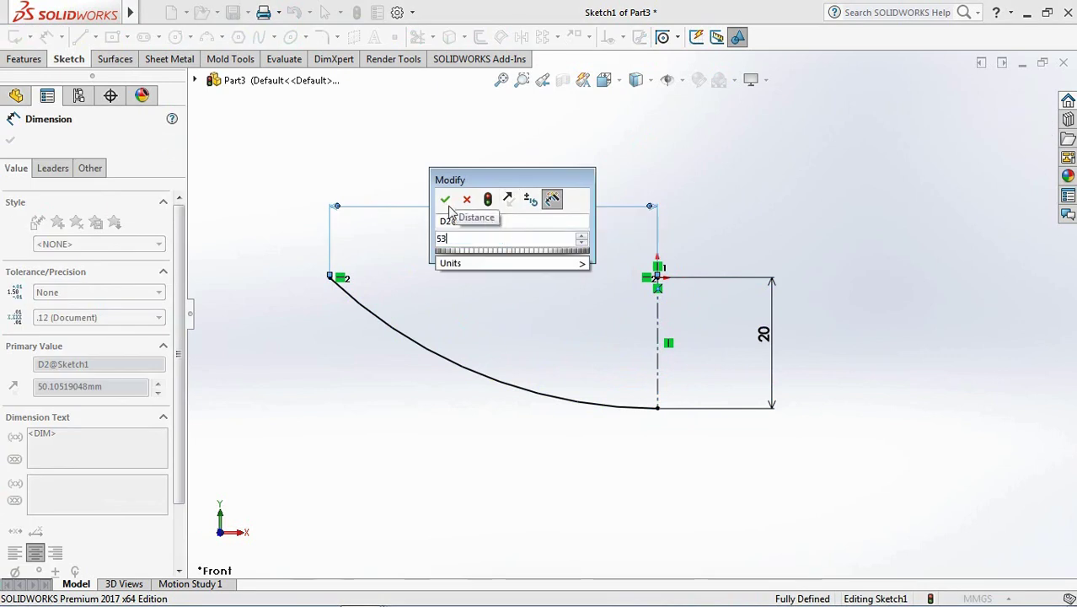
key(Return)
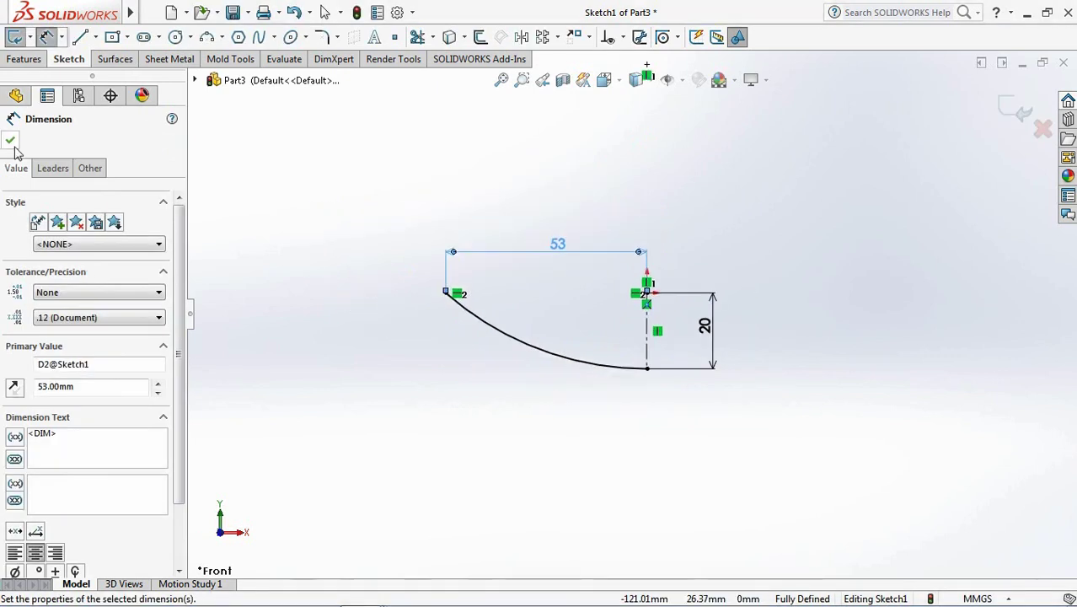
- Surface-revolve the profile 360° about the centerline into a dish
click(10, 140)
scroll(875, 247, down, 2)
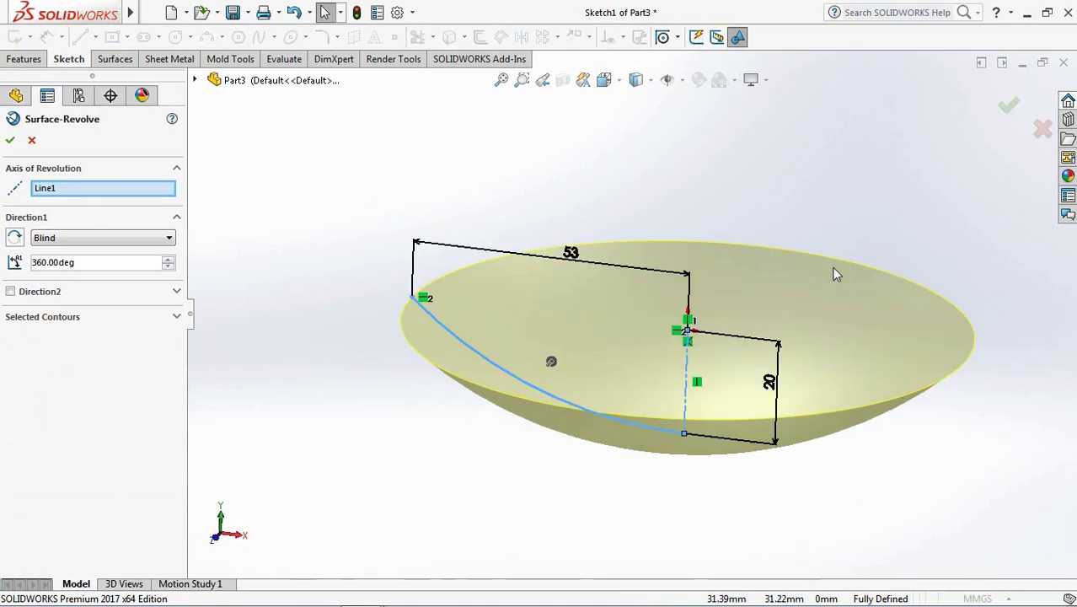
key(Return)
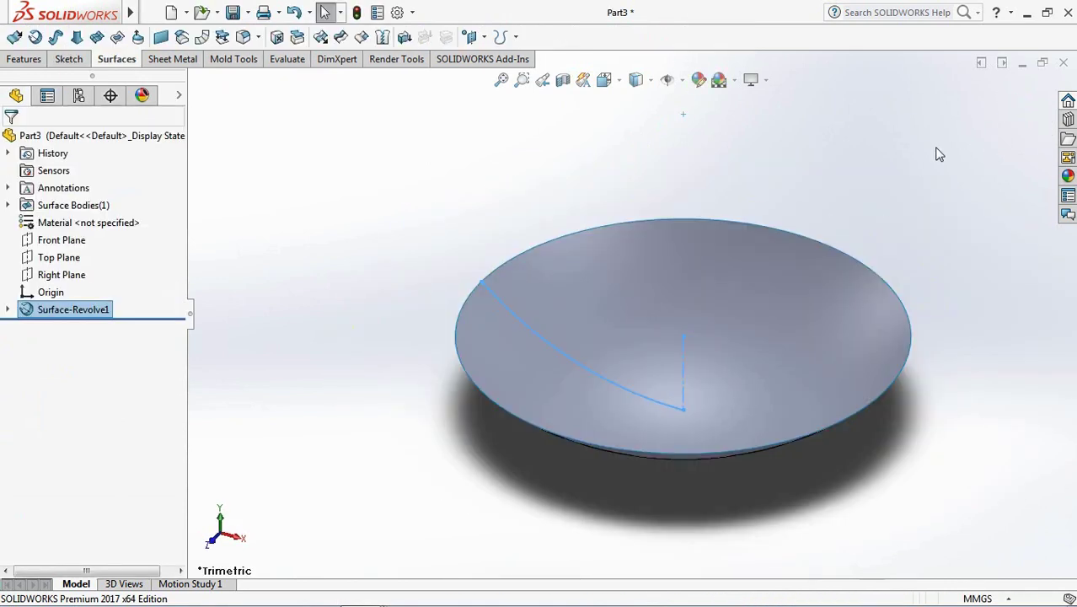
- Start a Front Plane sketch viewed Normal To, with a centerline from the origin to the bowl bottom
click(54, 241)
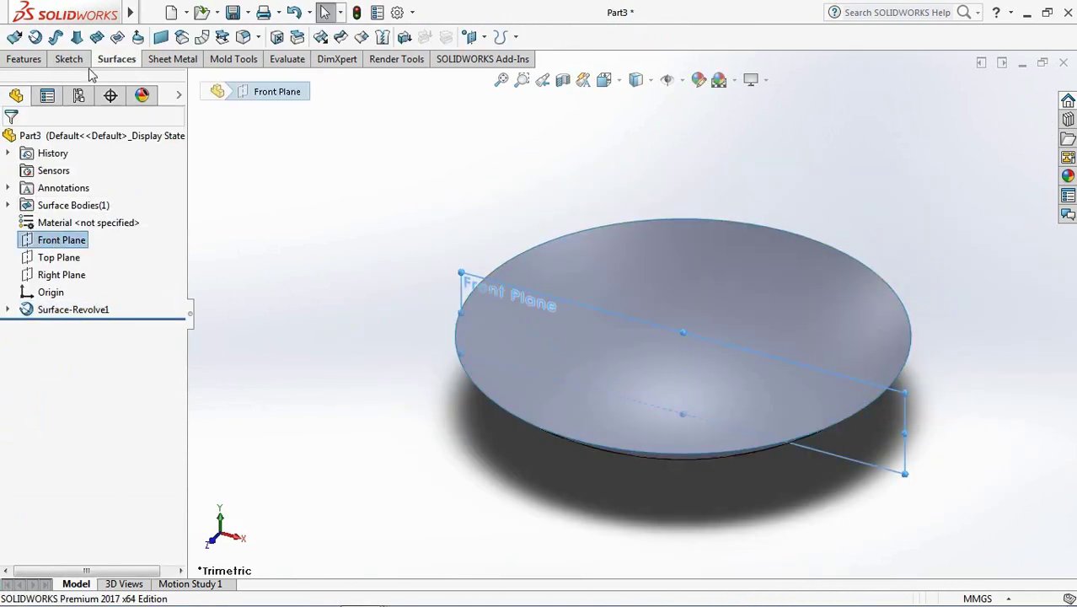
click(36, 38)
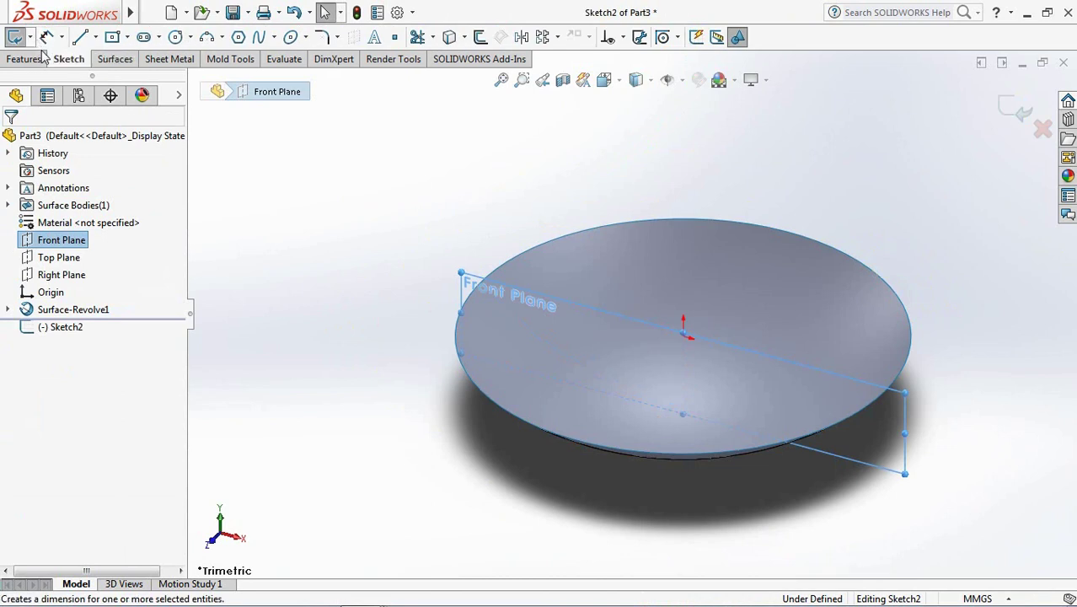
click(60, 240)
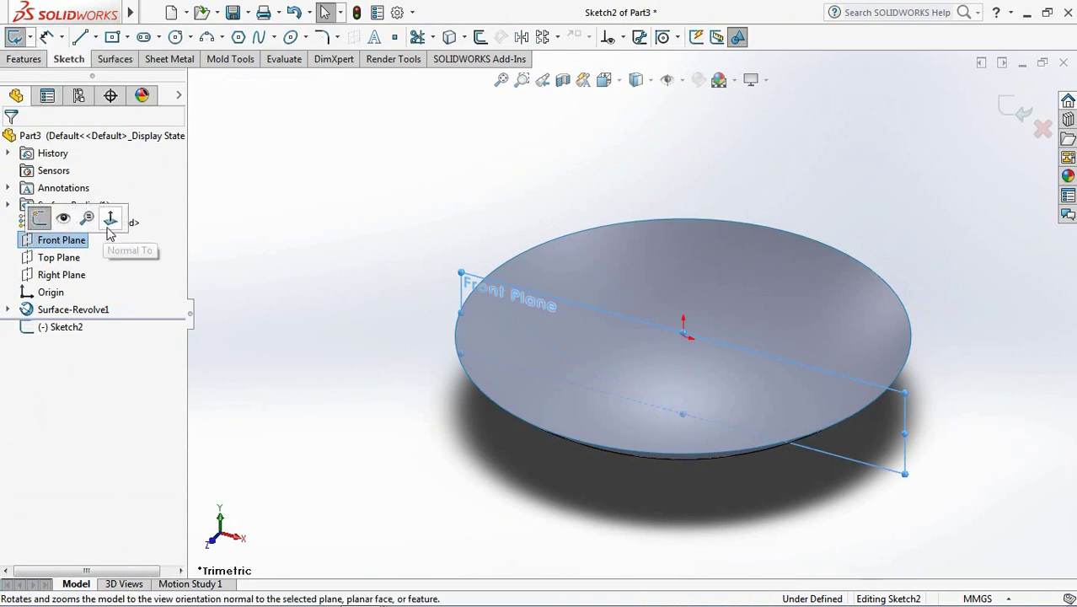
click(108, 230)
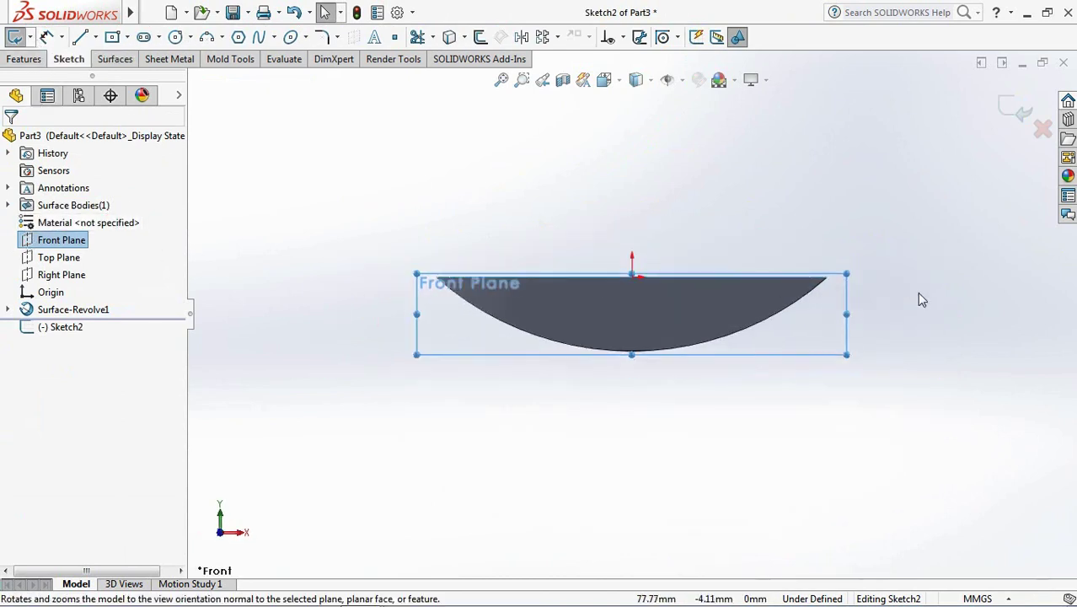
click(97, 37)
click(118, 74)
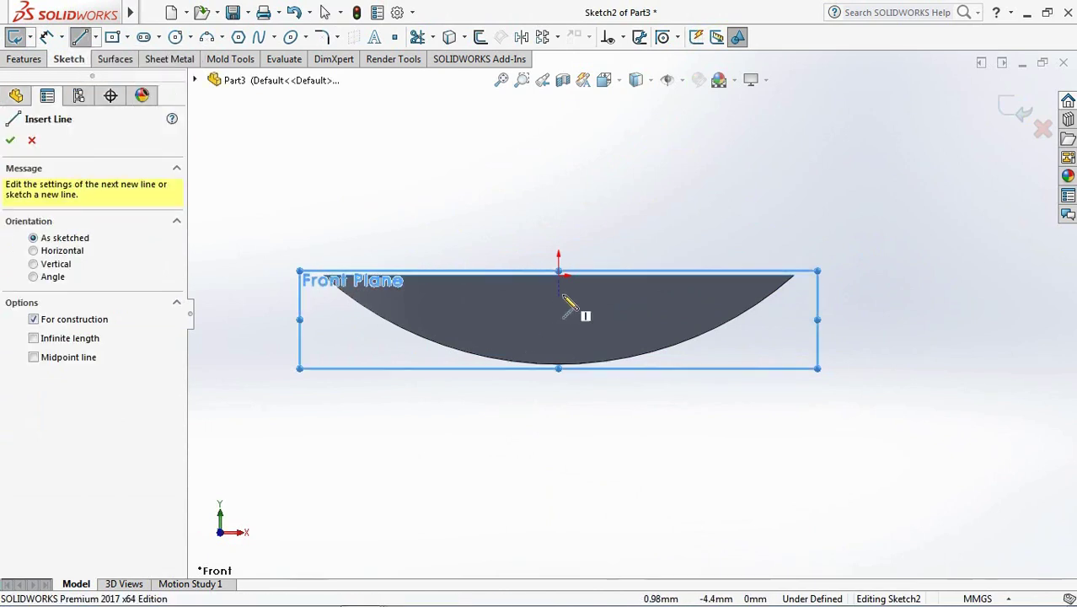
click(558, 274)
click(558, 362)
right_click(556, 362)
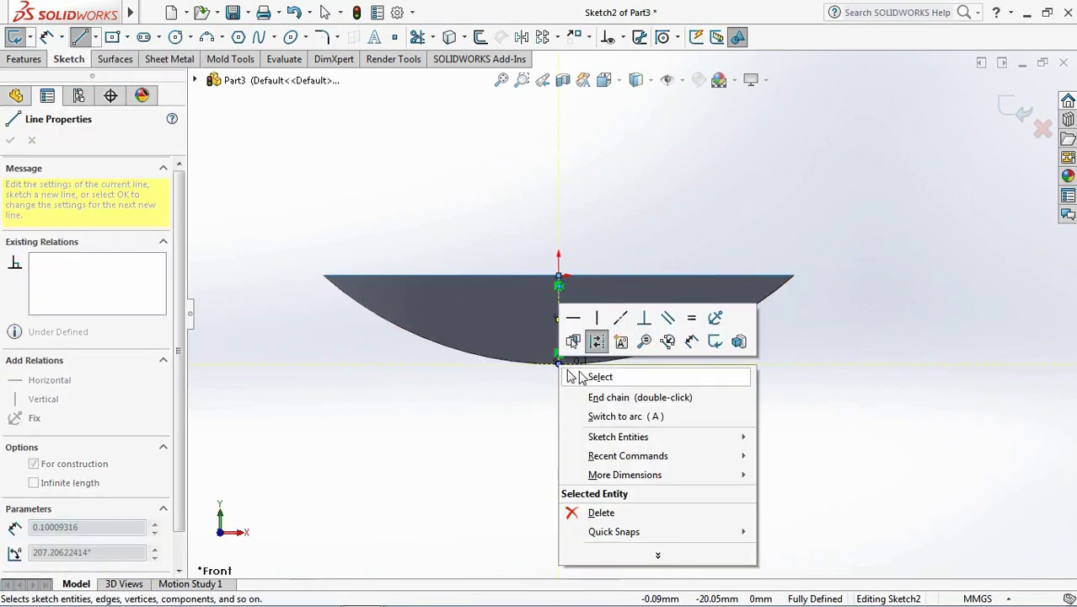
click(590, 373)
- Draw two 3-point handle arcs rising from the bowl rim up and to the right
click(206, 38)
scroll(900, 240, up, 3)
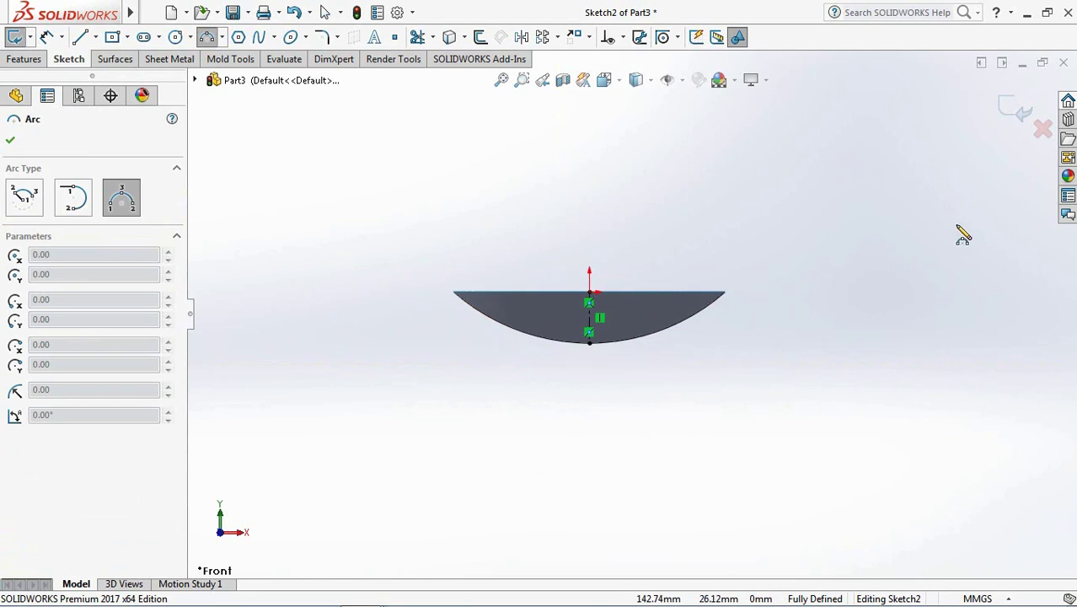
scroll(901, 232, down, 4)
click(496, 360)
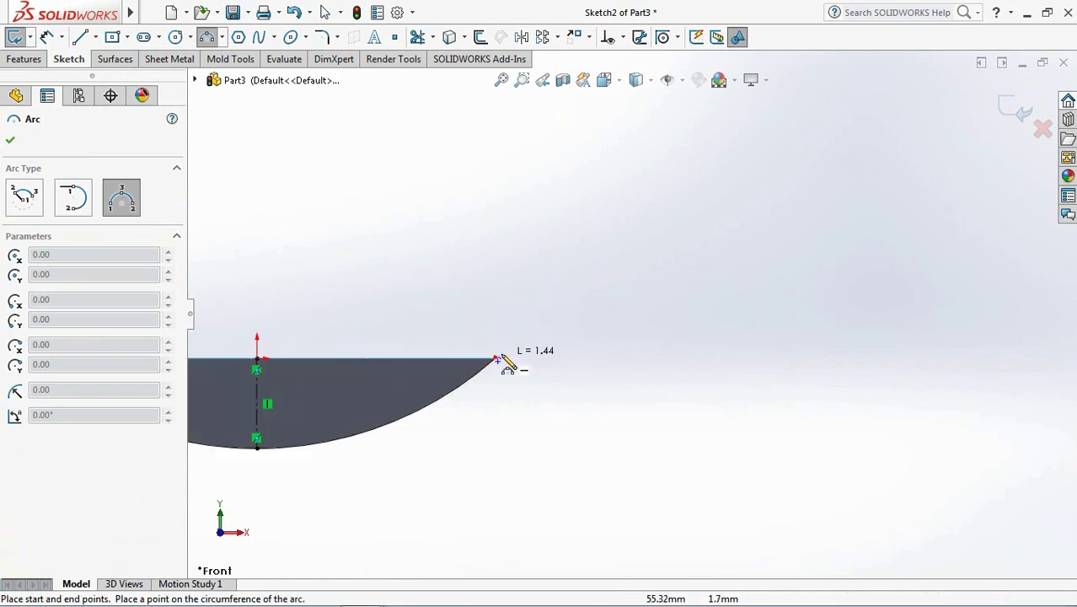
click(639, 273)
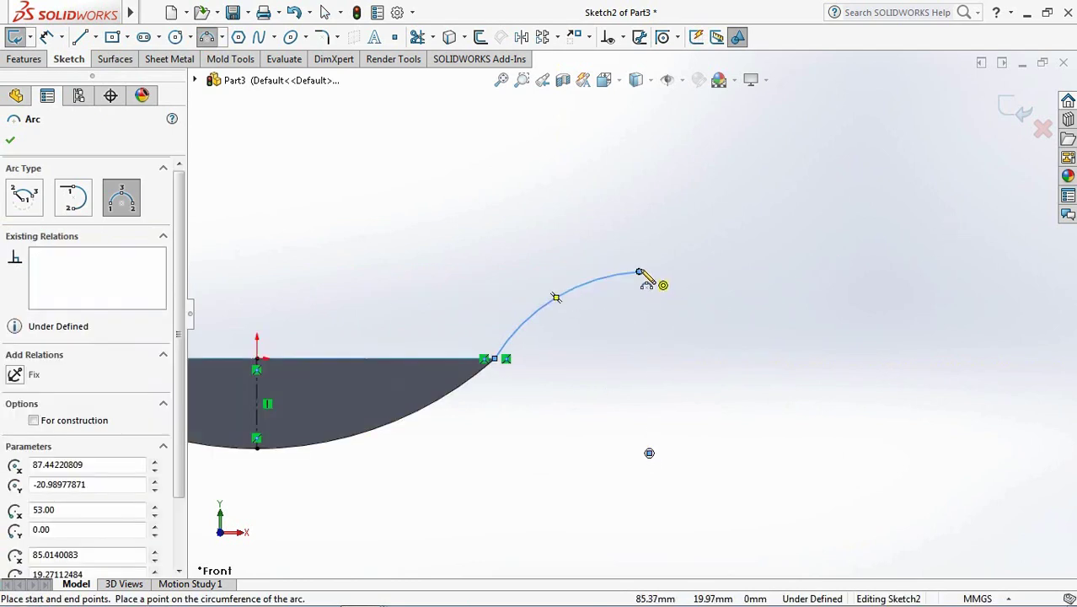
click(638, 271)
click(927, 227)
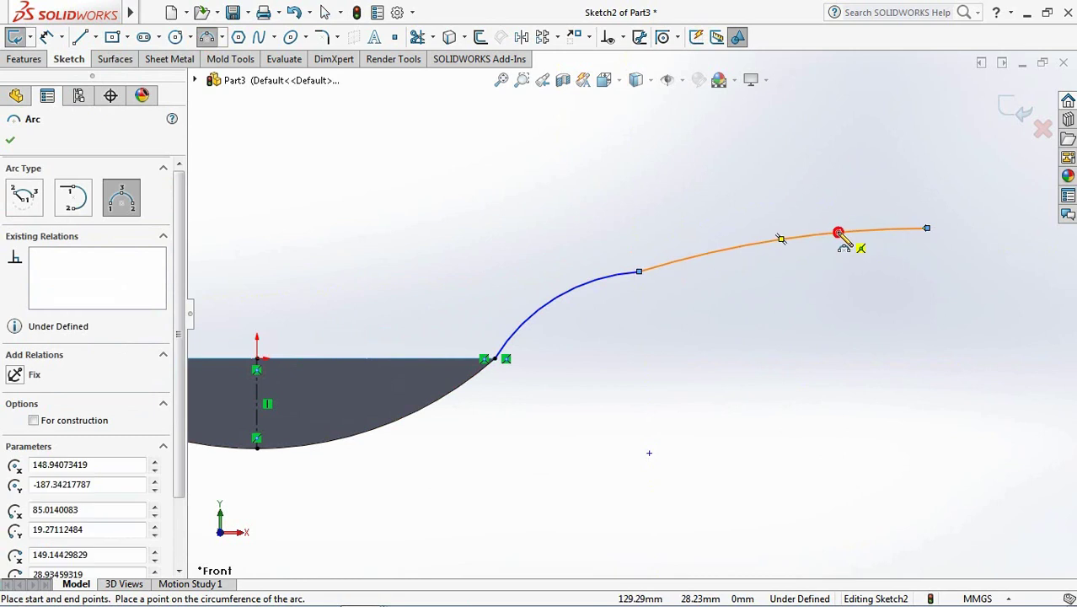
click(838, 234)
right_click(839, 233)
- Make the two handle arcs tangent to each other and to the bowl's outer edge
click(868, 244)
click(622, 37)
click(640, 75)
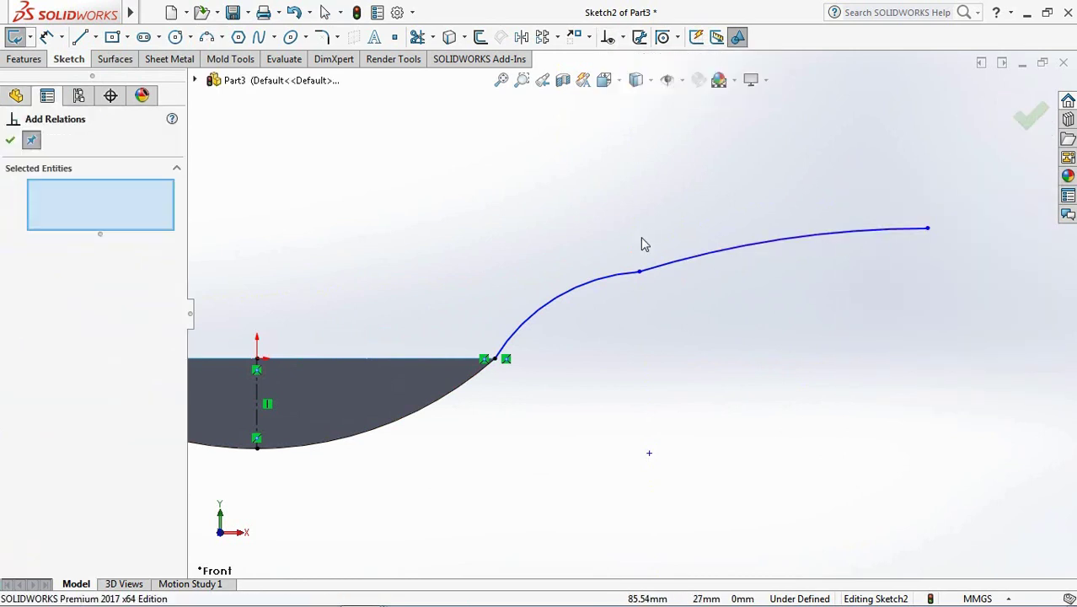
click(628, 277)
click(13, 414)
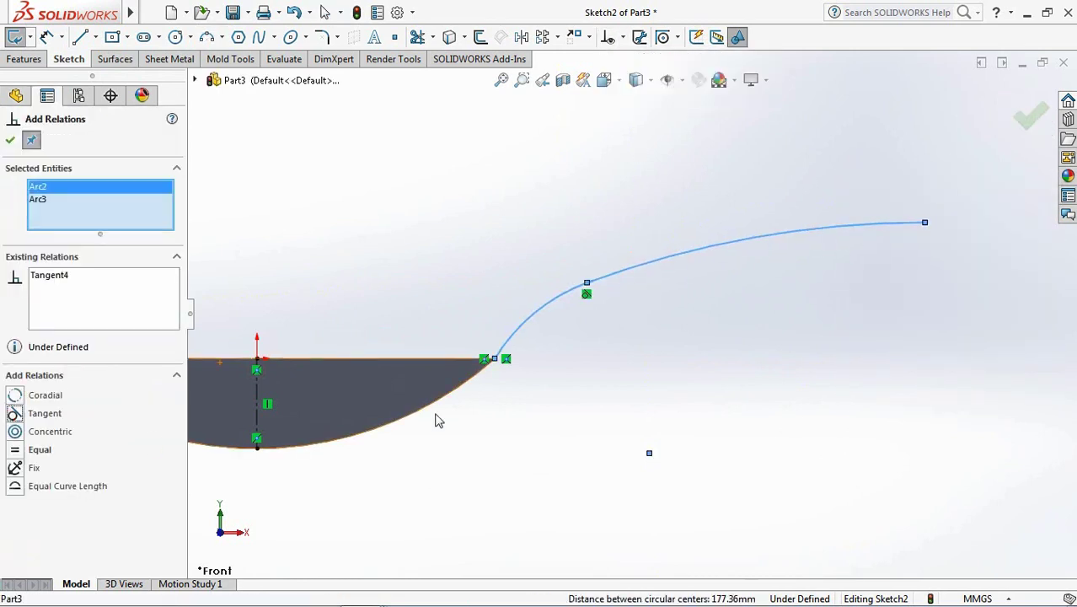
click(518, 271)
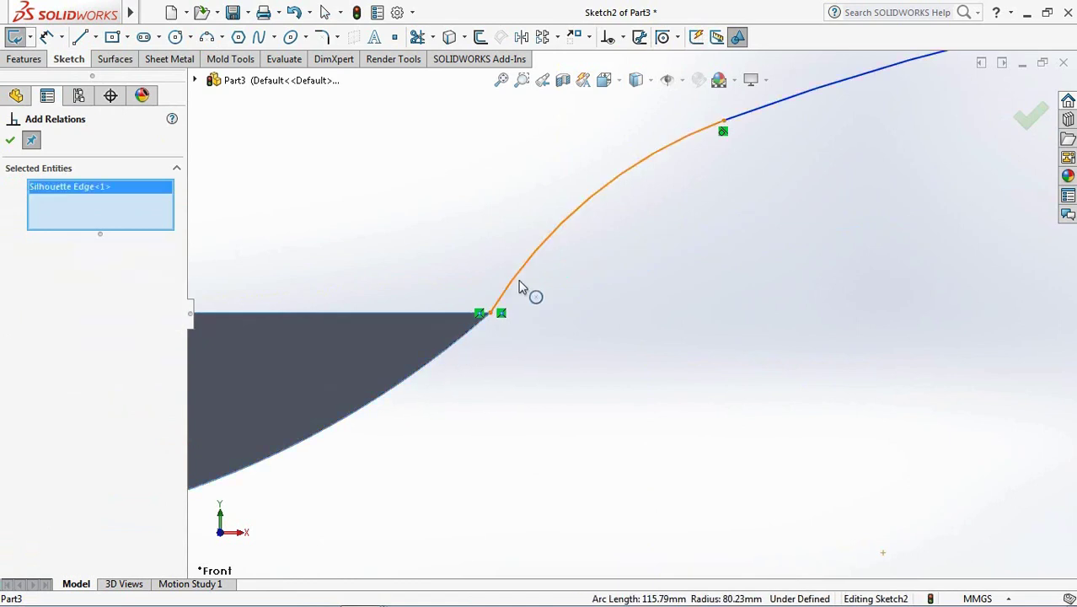
click(12, 417)
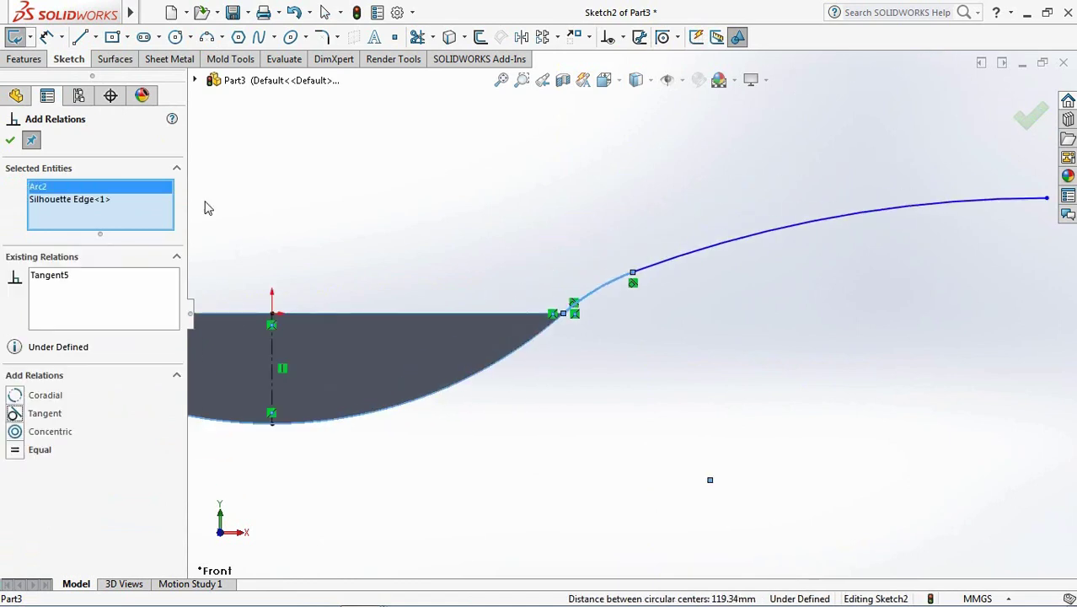
click(10, 141)
- Dimension the handle arcs to radii 120 mm and 200 mm
key(f)
click(499, 210)
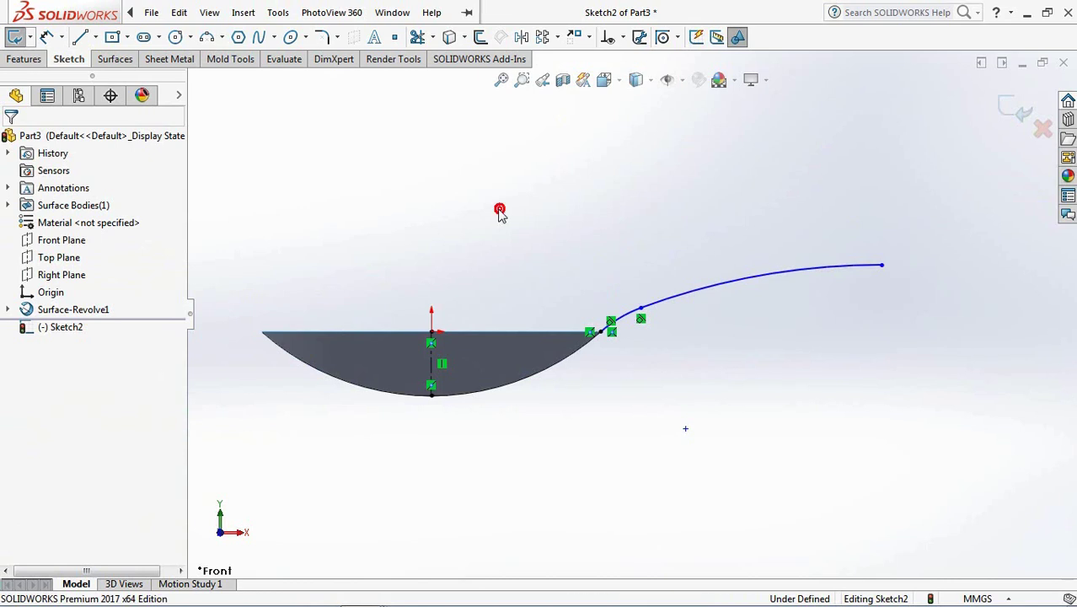
scroll(610, 332, down, 2)
click(613, 300)
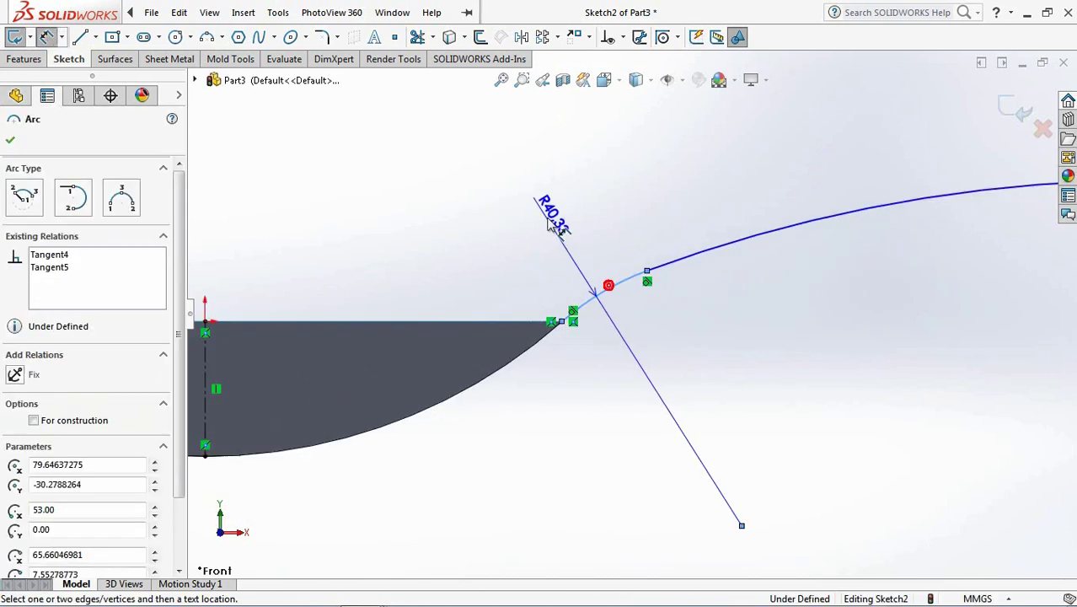
click(548, 221)
text(120)
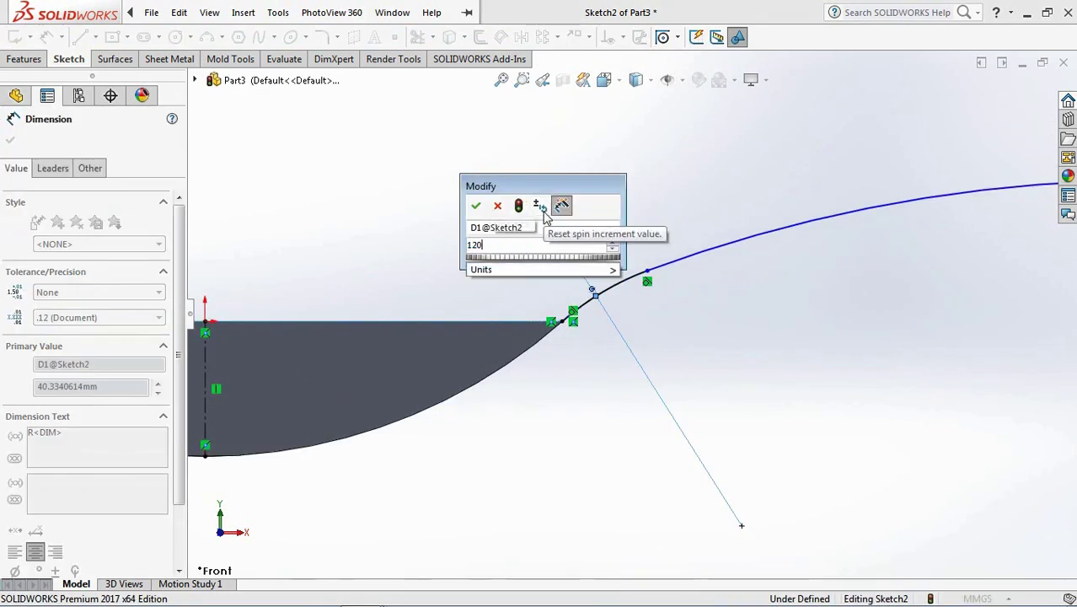
click(477, 206)
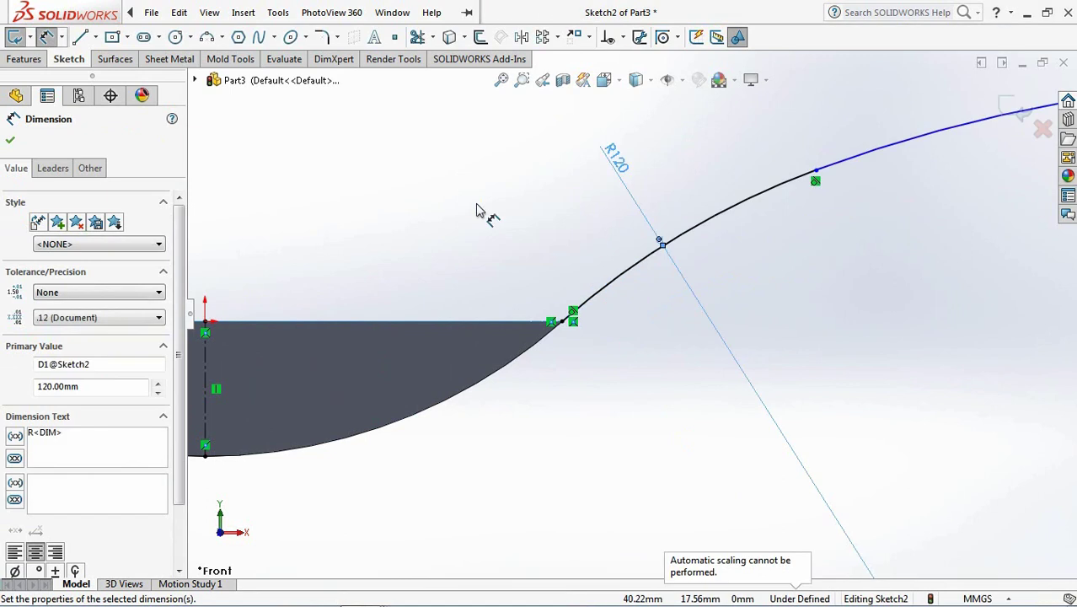
click(817, 240)
click(768, 169)
text(200)
click(691, 151)
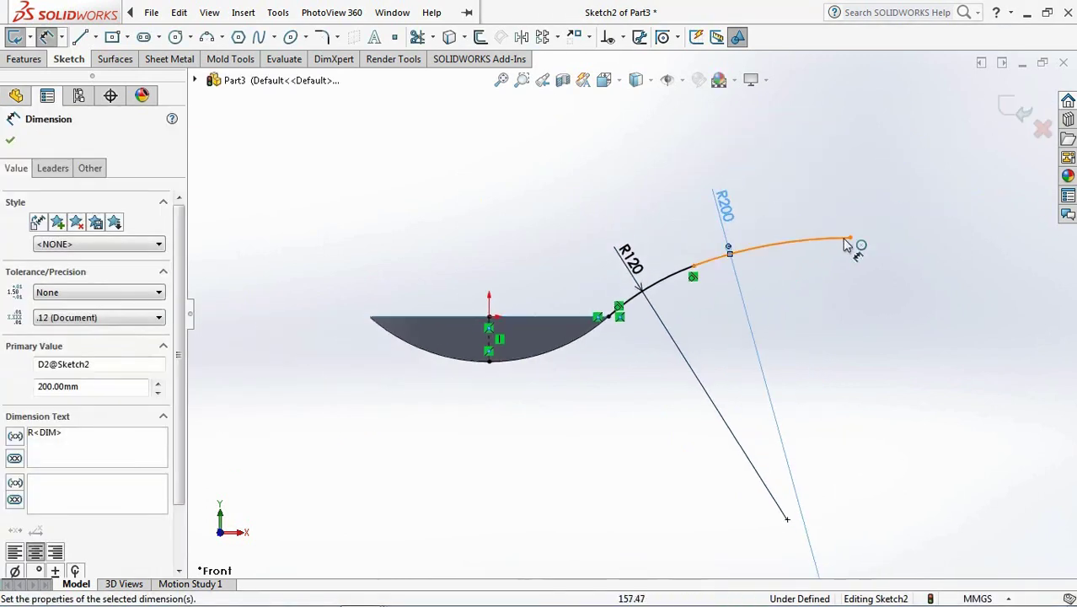
- Dimension the handle end 35 mm above and 147 mm out from the origin
click(847, 239)
click(492, 324)
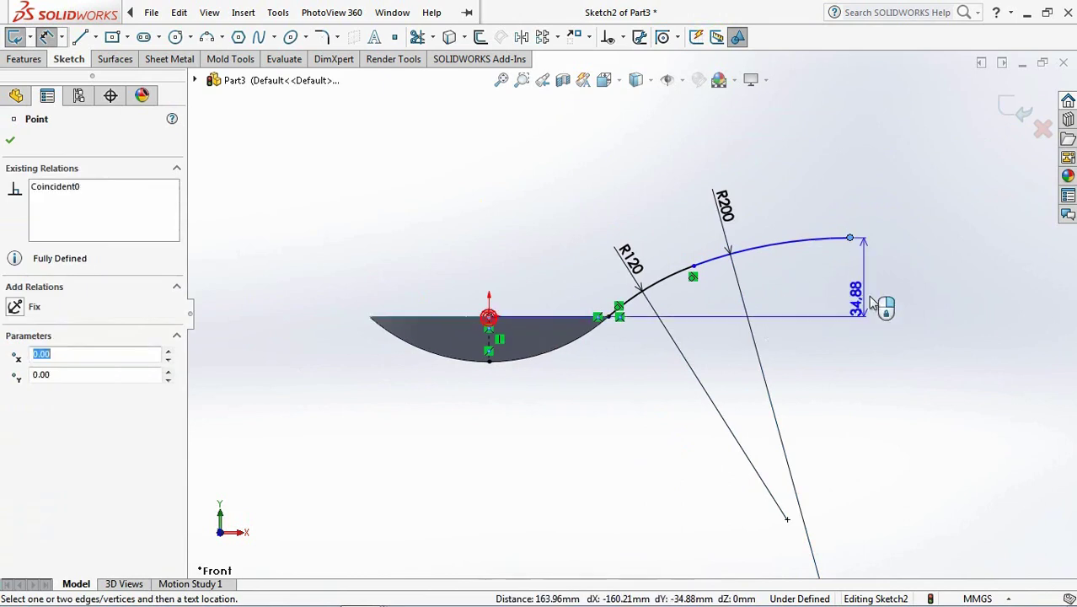
click(883, 303)
text(35)
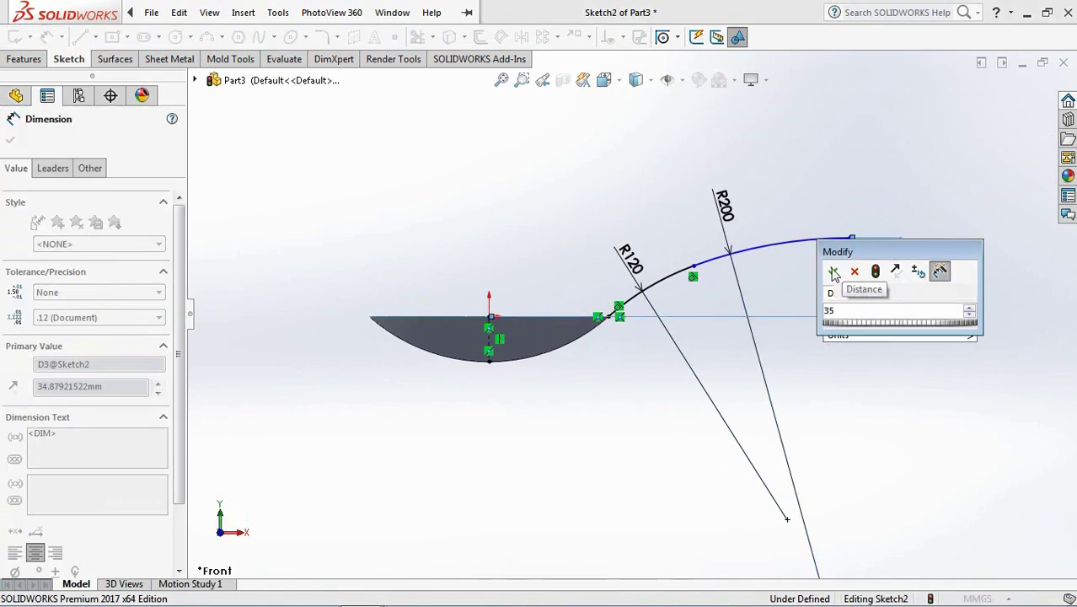
key(Return)
click(852, 240)
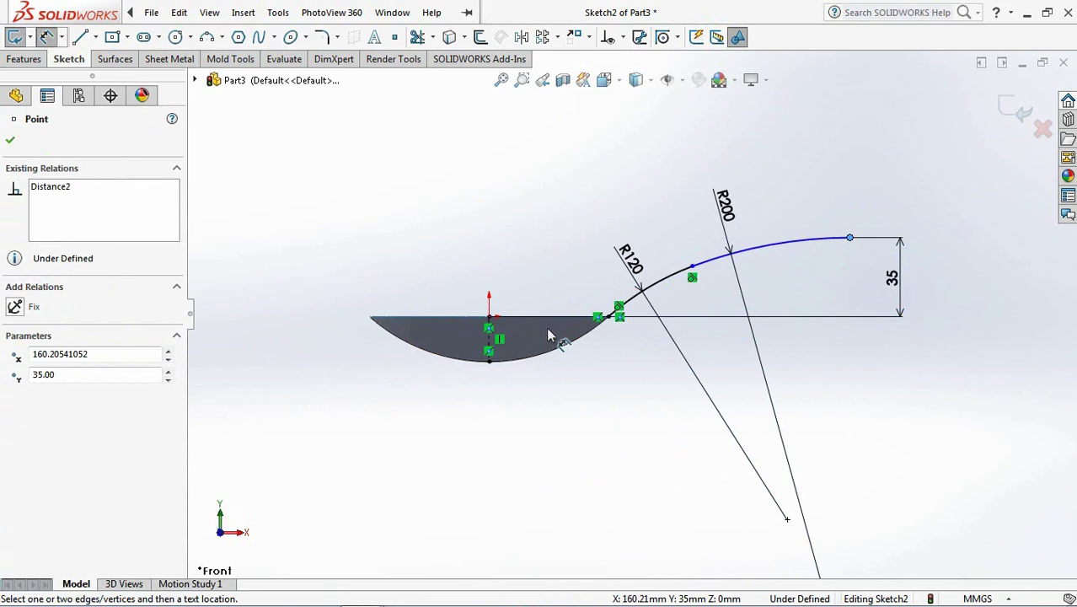
click(492, 325)
click(649, 390)
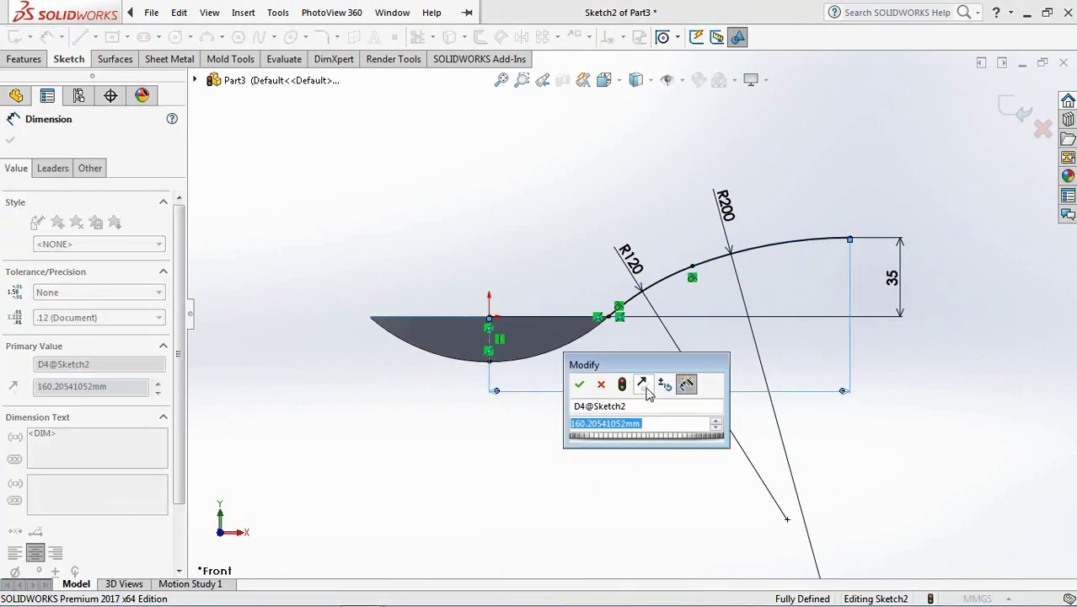
text(147)
click(579, 386)
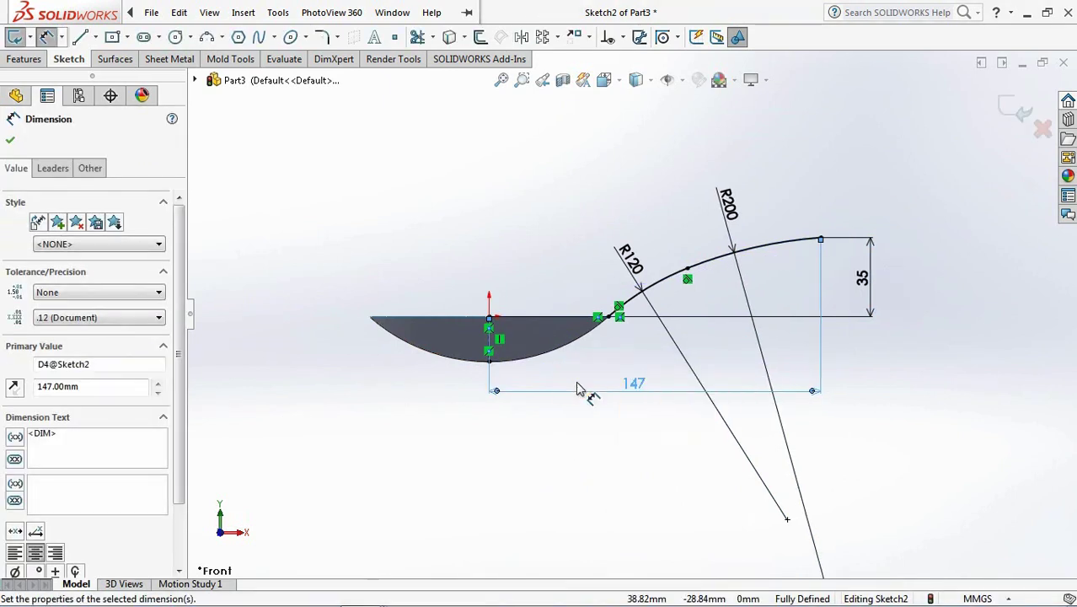
key(Escape)
mouse_move(580, 435)
middle_down()
mouse_move(615, 432)
mouse_move(1046, 120)
middle_up()
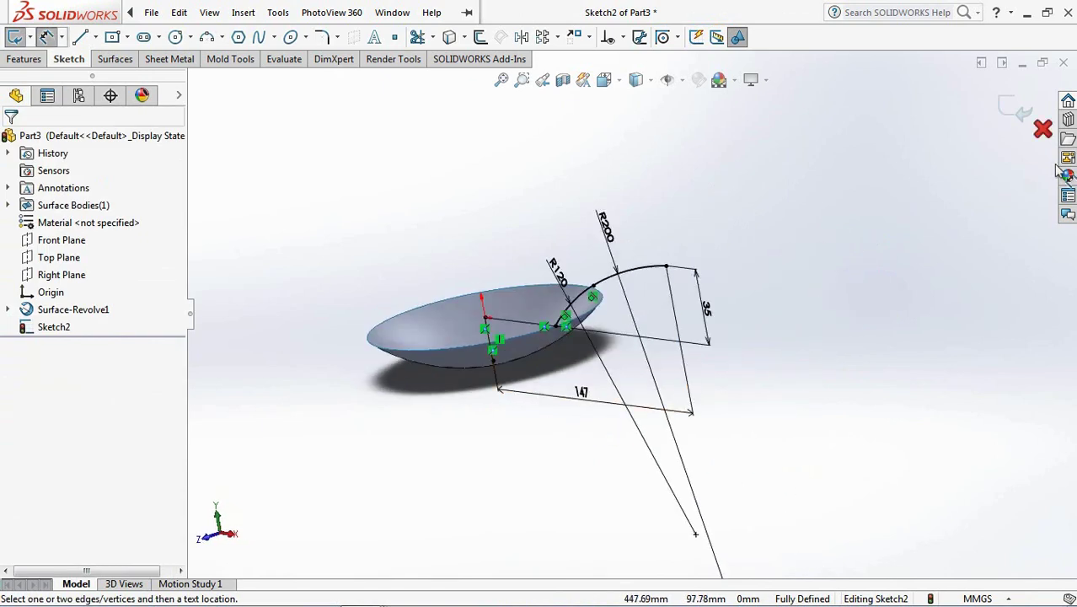
- Surface-revolve the handle curve 45° Mid Plane about its centerline into a wedge
click(1009, 114)
middle_drag(792, 295, 809, 342)
scroll(558, 267, down, 2)
scroll(559, 276, down, 2)
click(84, 239)
click(80, 294)
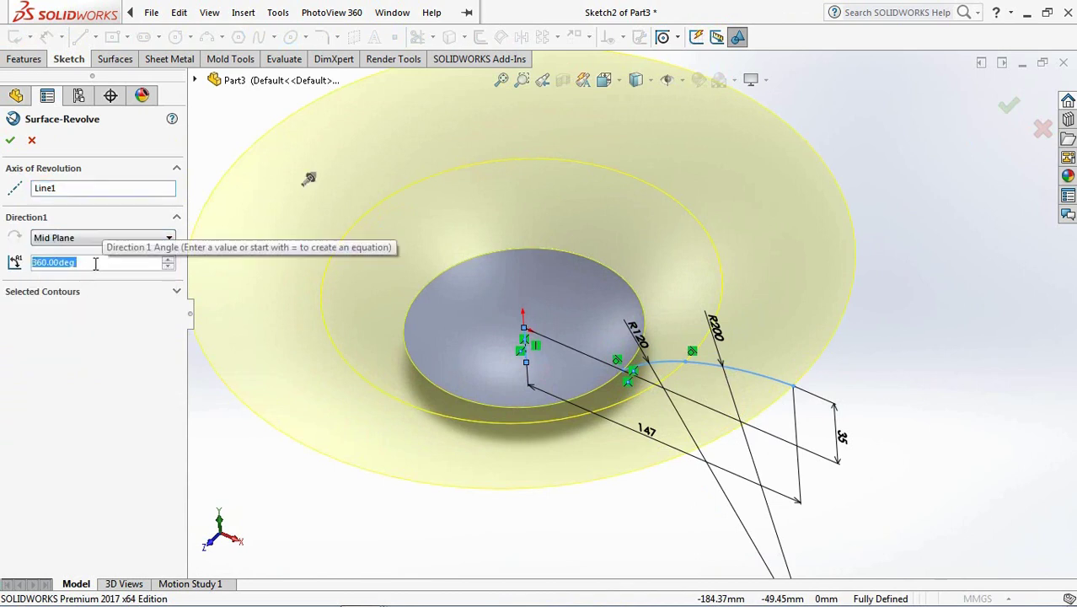
text(45)
key(Return)
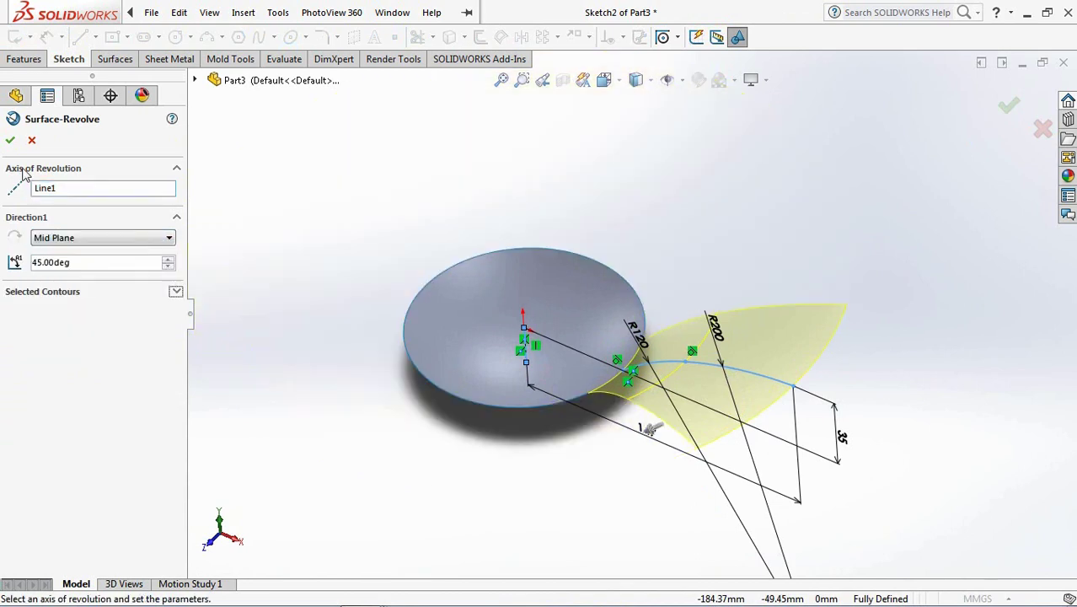
click(10, 145)
middle_drag(773, 234, 725, 329)
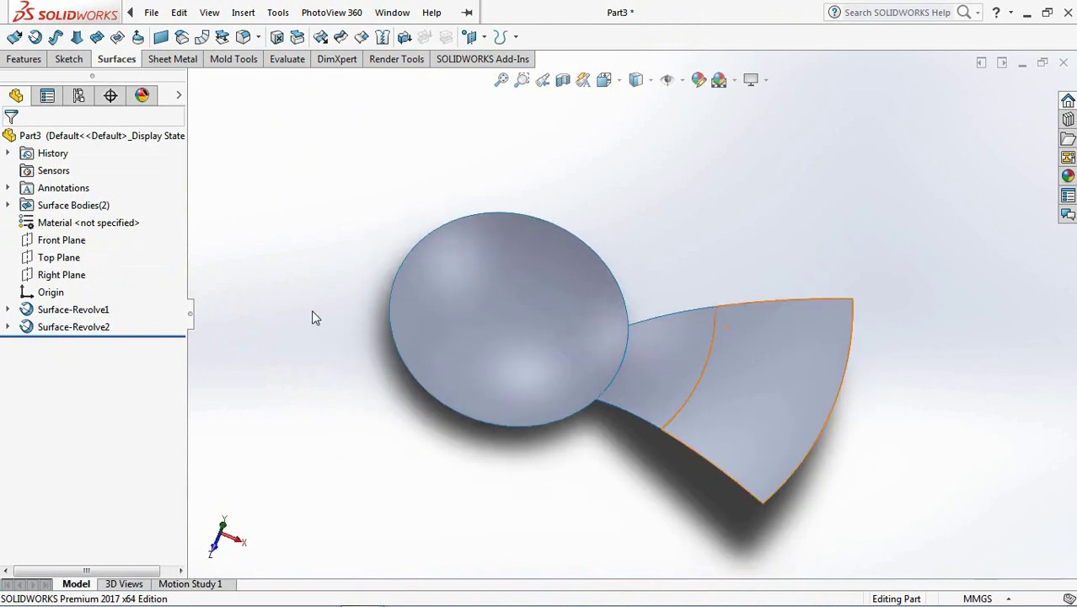
- Start a Top Plane sketch viewed Normal To, with a centreline from the origin to the wedge tip
click(53, 257)
click(125, 234)
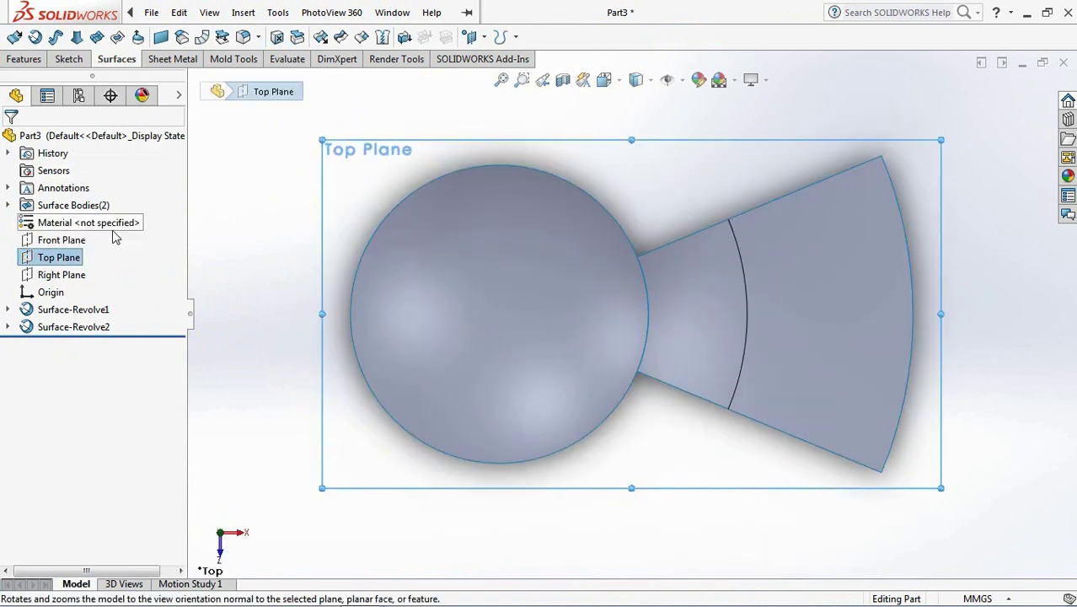
click(68, 61)
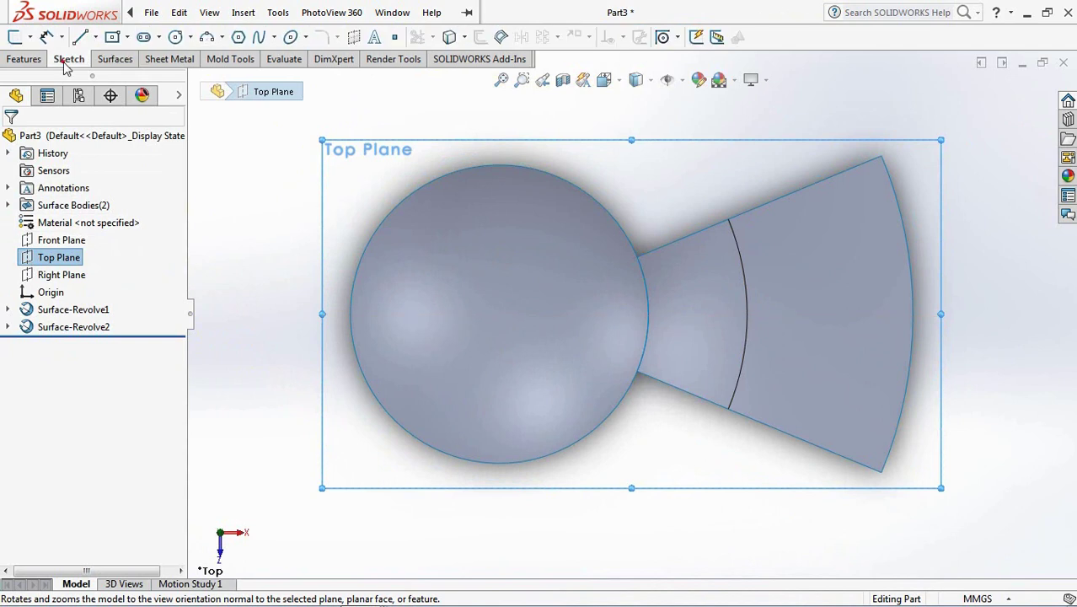
click(13, 39)
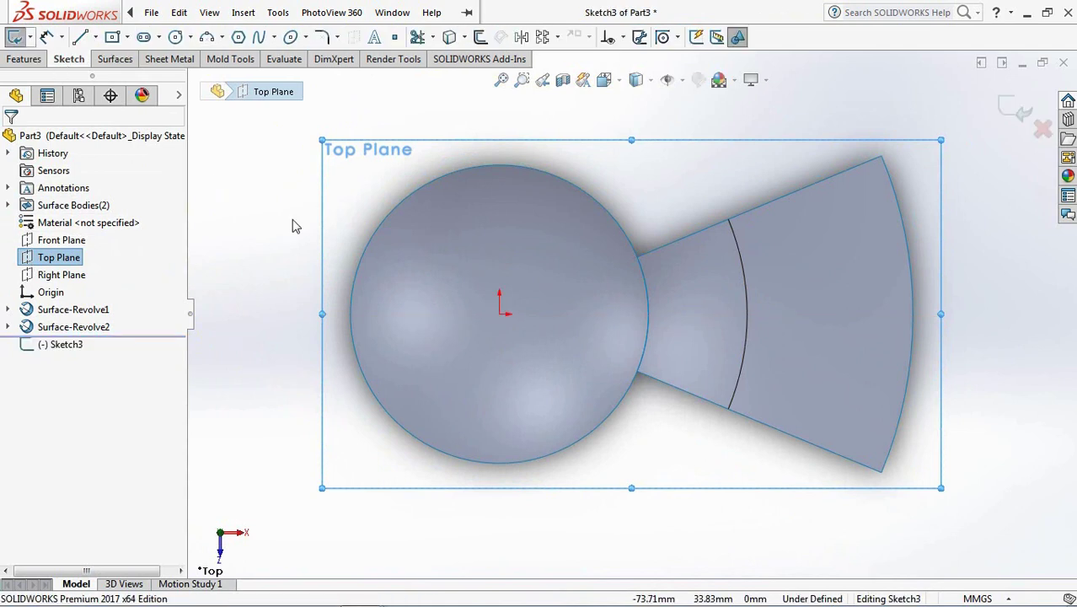
click(95, 37)
click(110, 75)
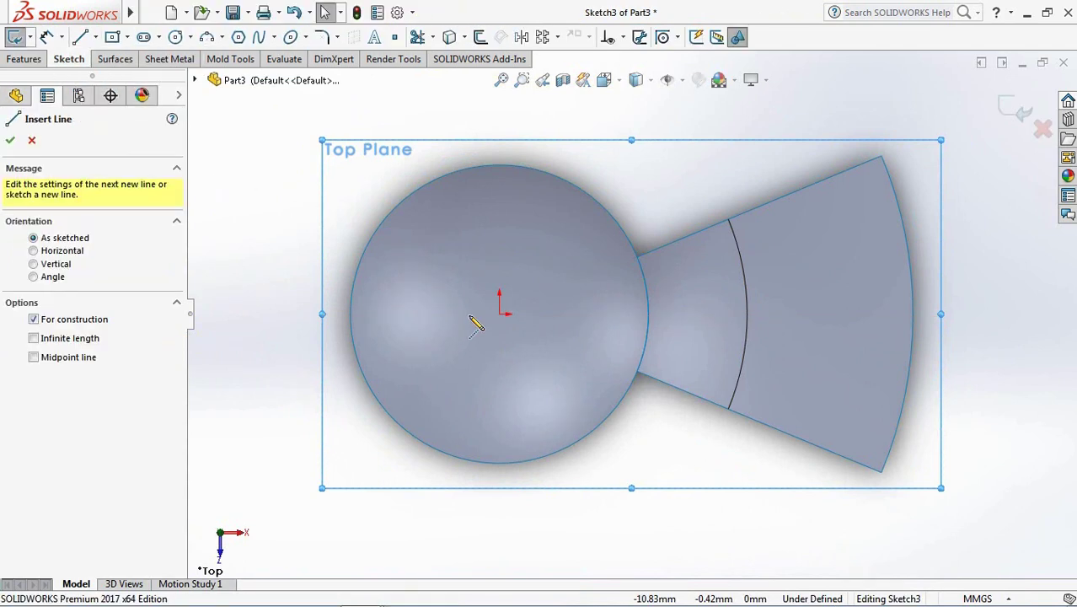
click(500, 313)
click(913, 313)
right_click(915, 317)
key(Escape)
key(Escape)
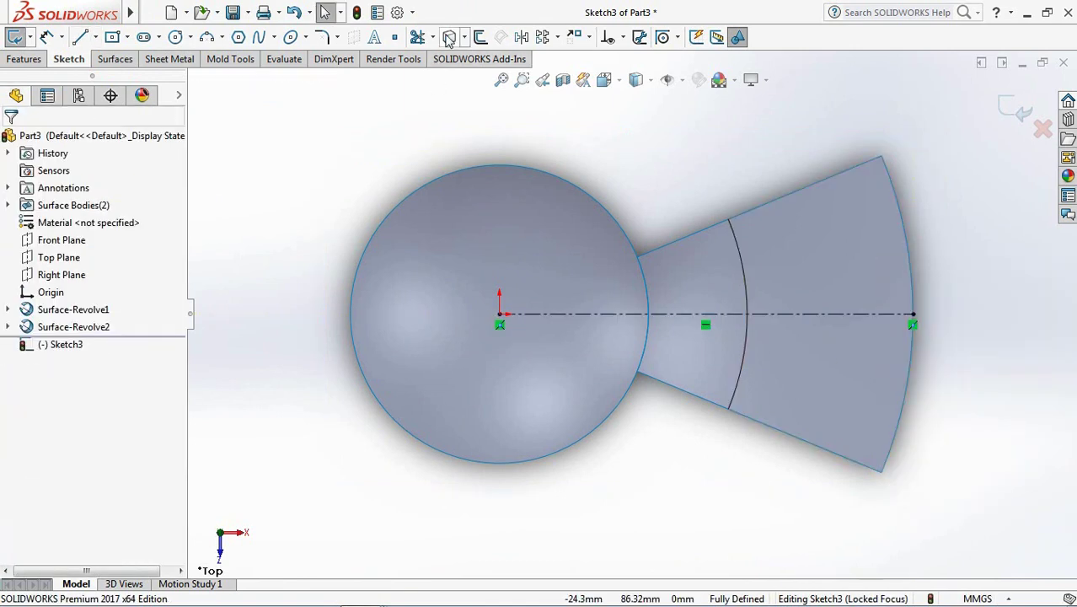
- Convert the bowl's circular rim and the wedge's far arc edge into the sketch
click(449, 38)
click(559, 180)
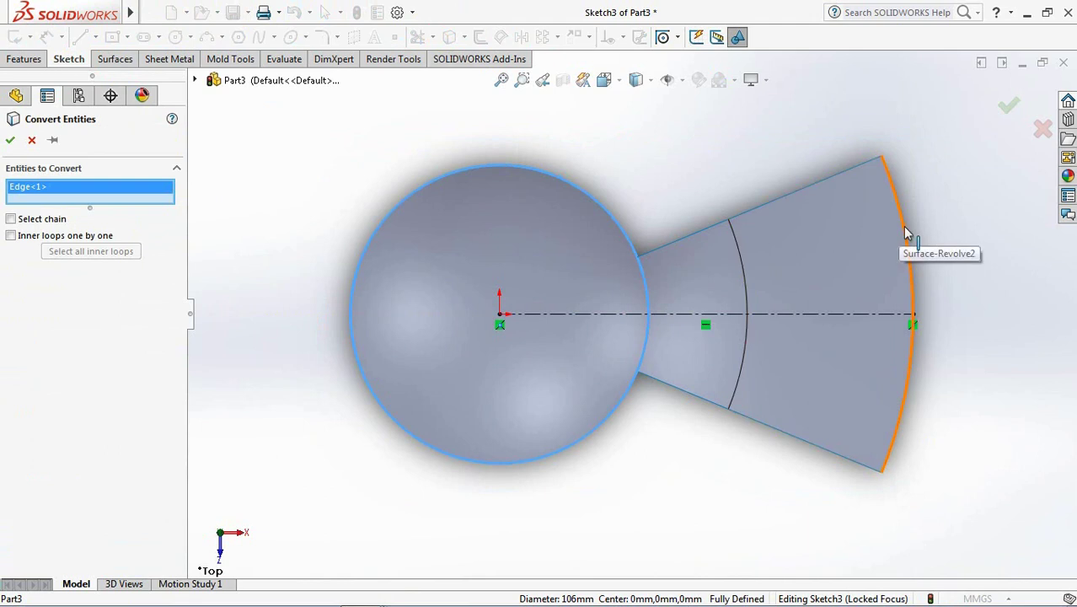
click(906, 233)
right_click(906, 232)
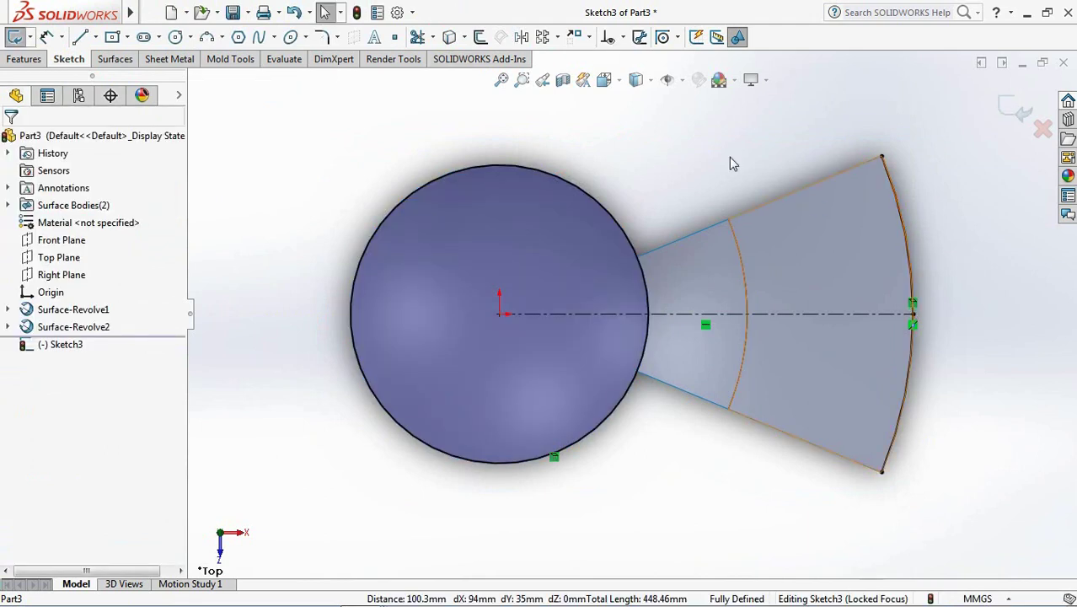
key(f)
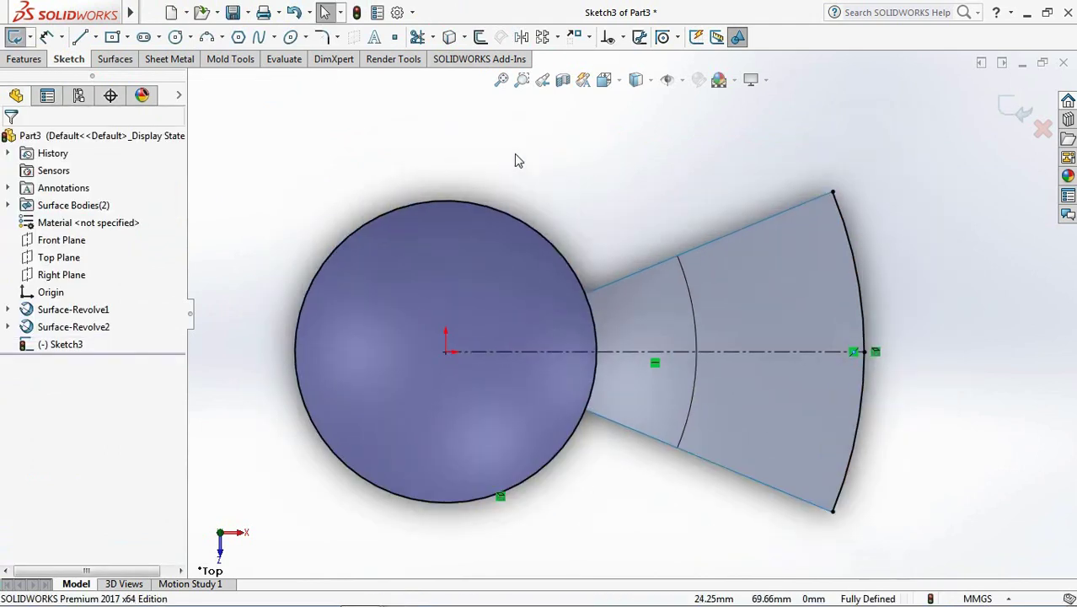
click(479, 37)
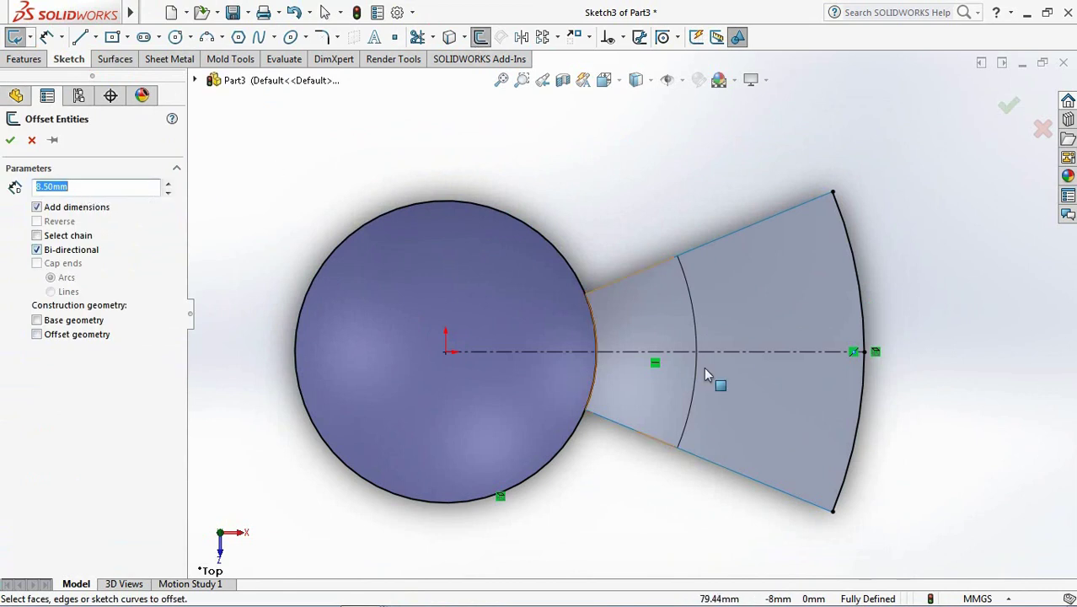
- Offset the centreline 8.50 mm to both sides and trim the offset lines inside the bowl
click(733, 353)
click(732, 350)
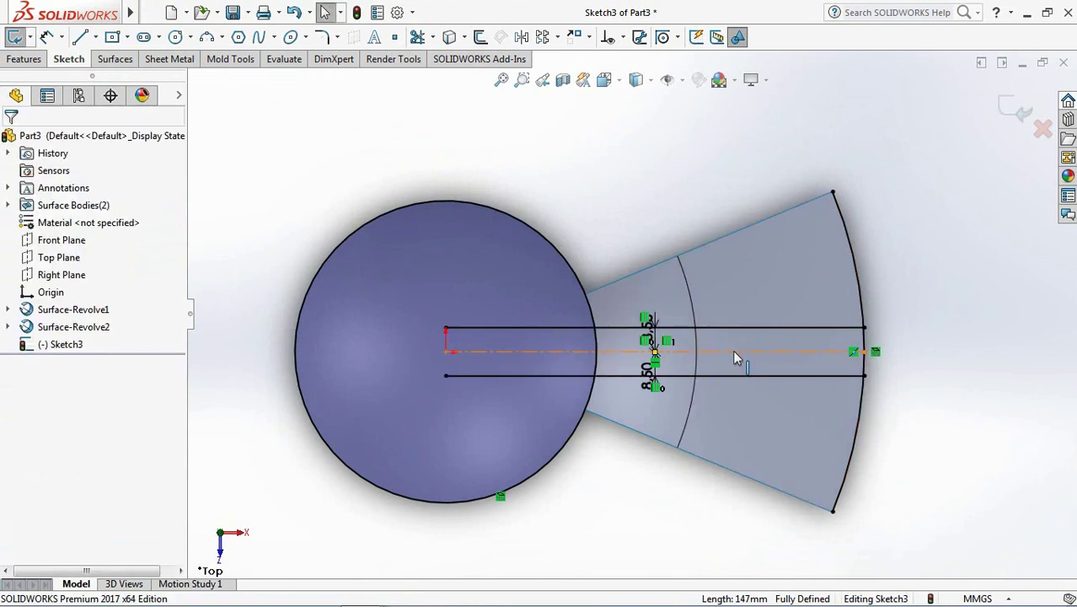
click(417, 37)
click(506, 327)
click(514, 375)
scroll(615, 360, up, 3)
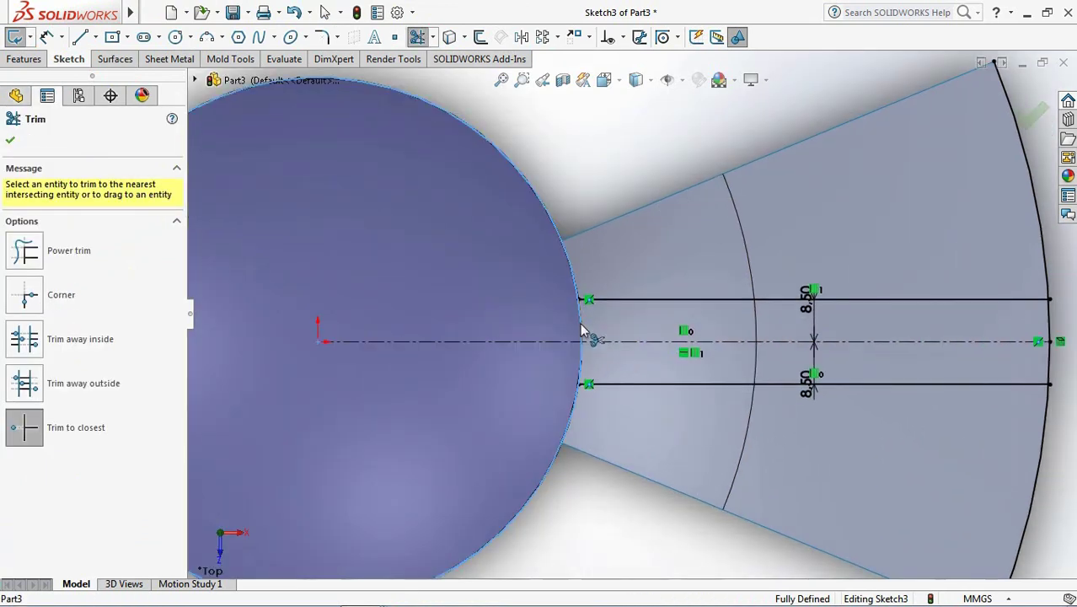
key(f)
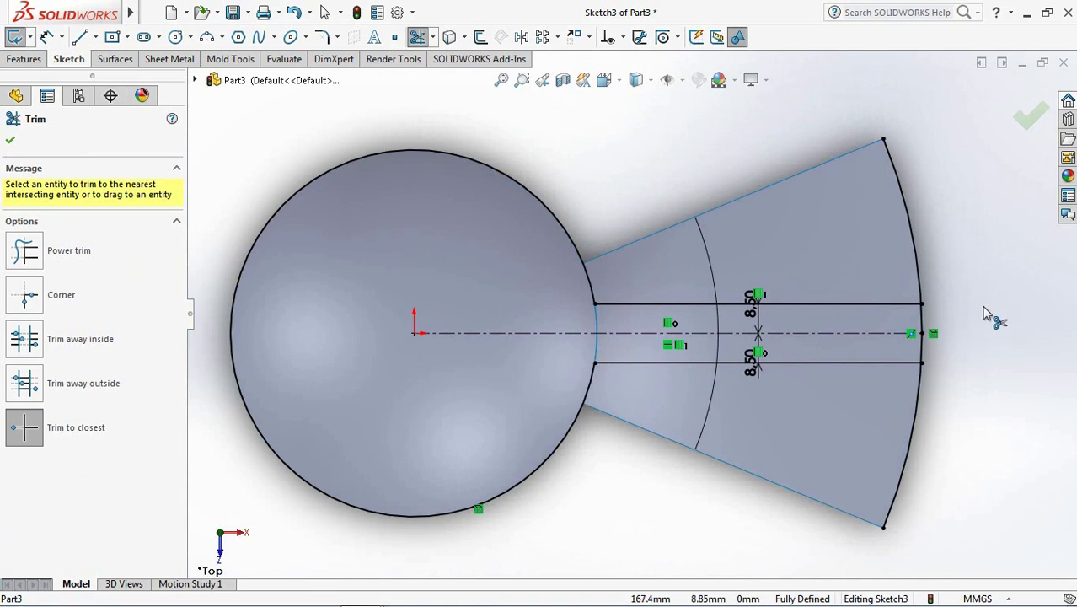
scroll(986, 313, up, 3)
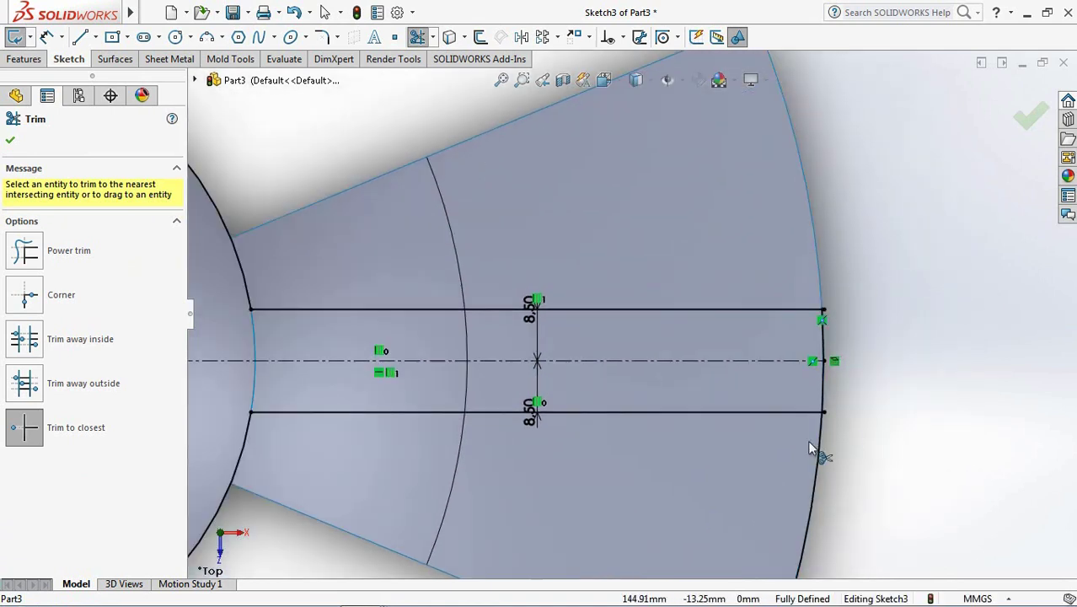
scroll(835, 403, up, 2)
scroll(801, 392, up, 2)
scroll(746, 401, up, 1)
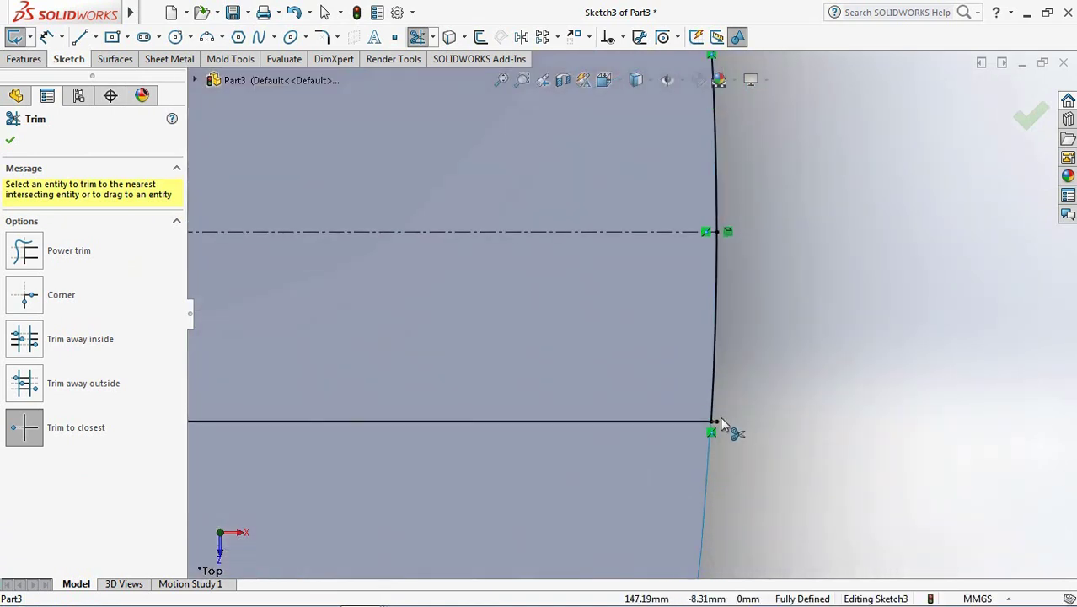
scroll(725, 236, down, 2)
scroll(671, 191, up, 1)
scroll(659, 219, up, 1)
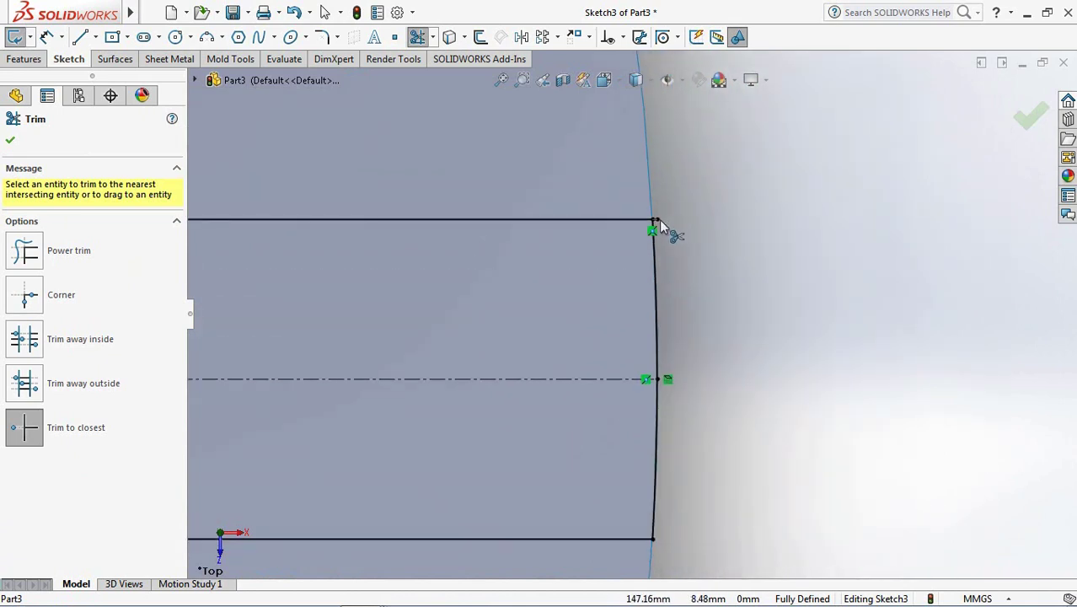
scroll(756, 258, down, 2)
scroll(755, 257, down, 4)
scroll(755, 258, down, 1)
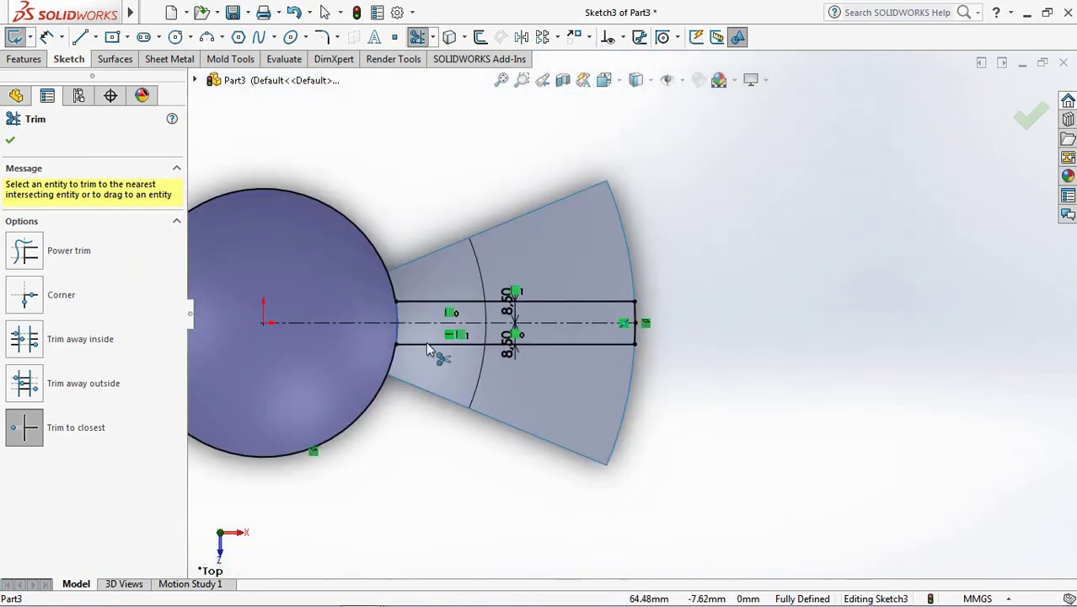
- Fillet both strip-to-rim corners at 15 mm and exit Sketch3
click(321, 36)
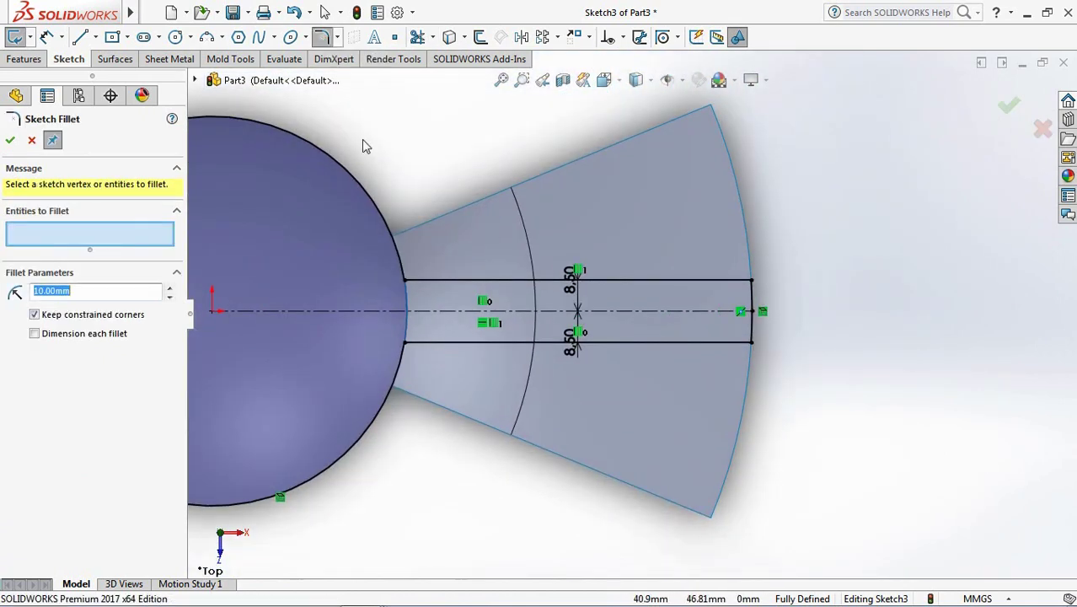
text(15)
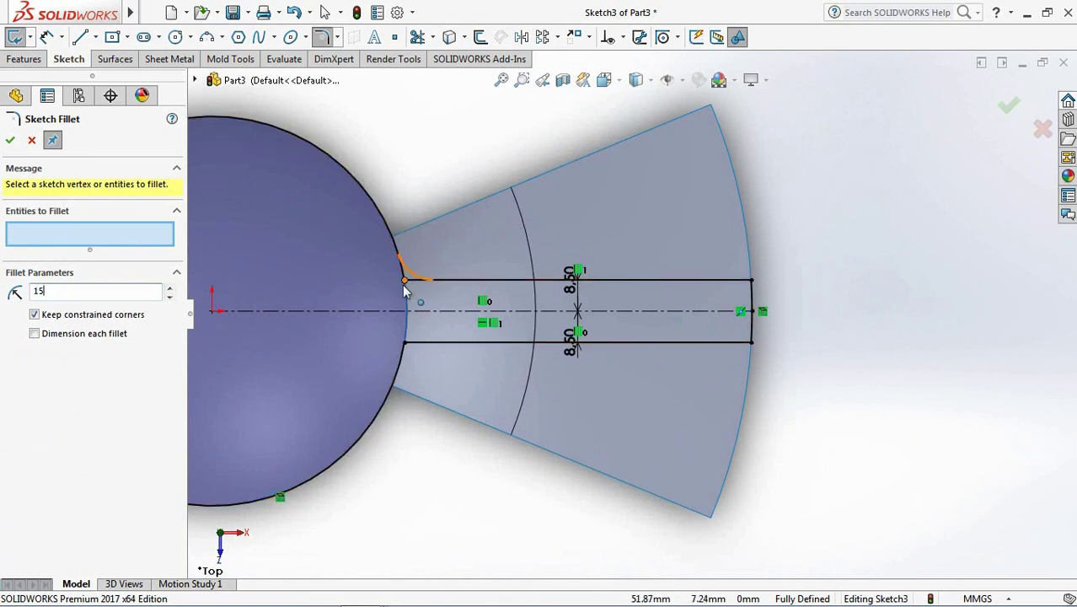
click(406, 279)
click(406, 343)
key(Return)
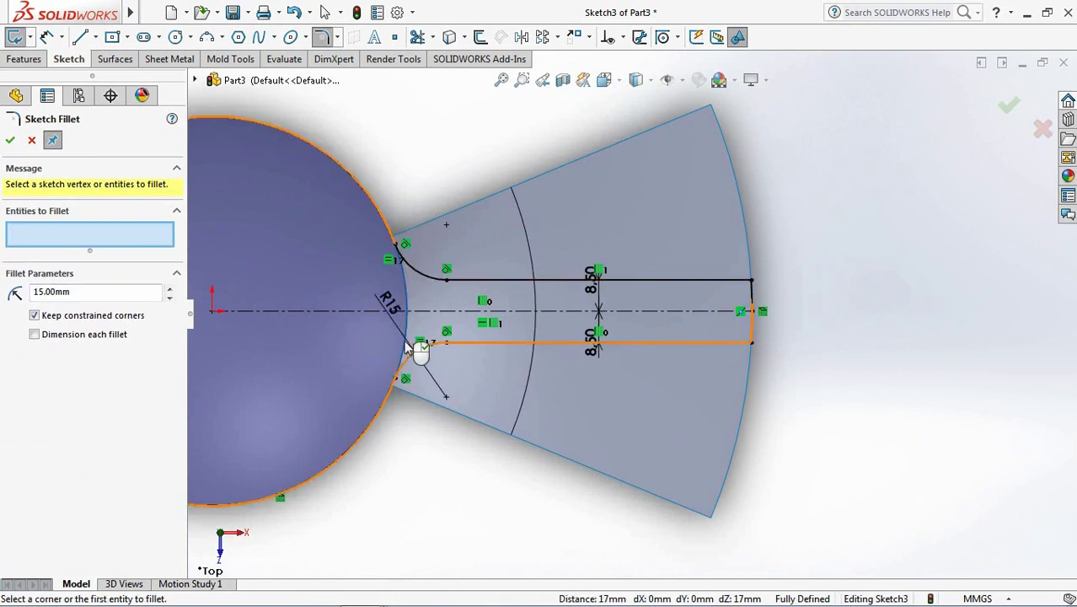
key(f)
click(1011, 106)
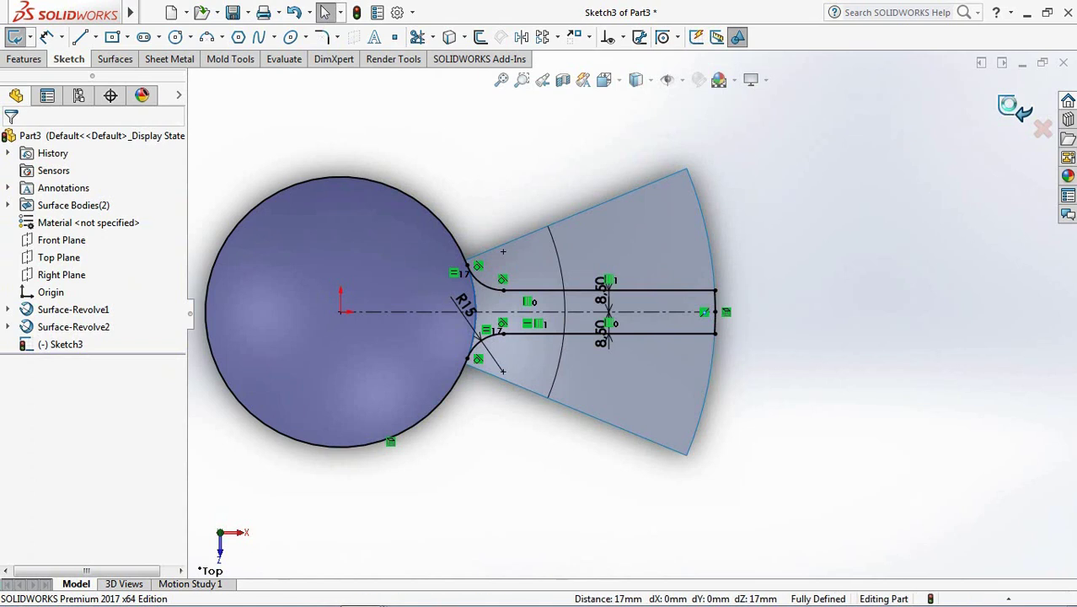
click(1010, 106)
- Trim the surface with Sketch3, removing the upper and lower pieces beside the handle strip
click(115, 61)
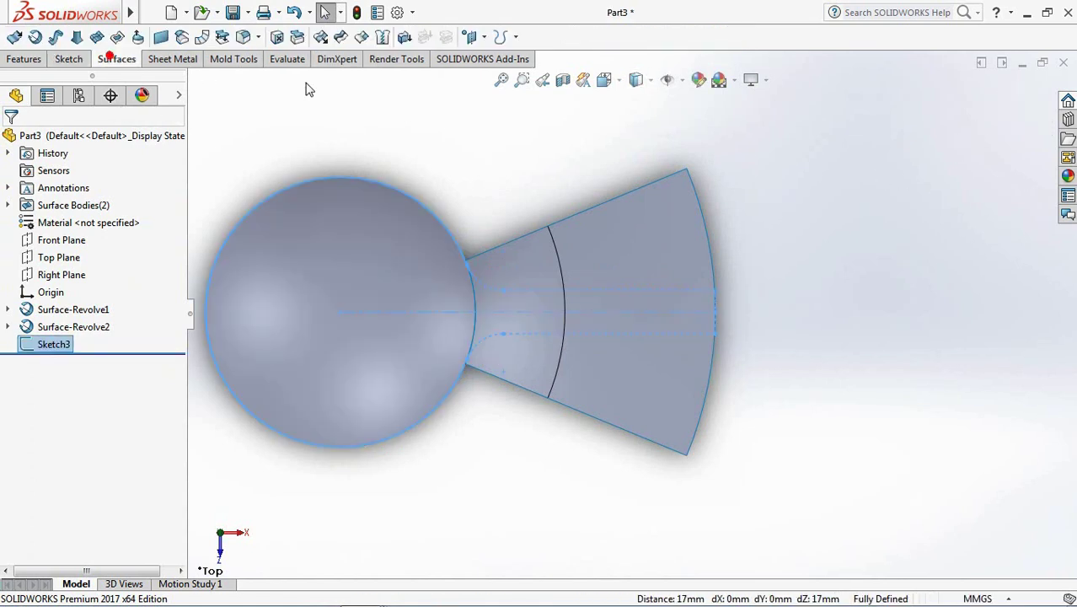
click(340, 37)
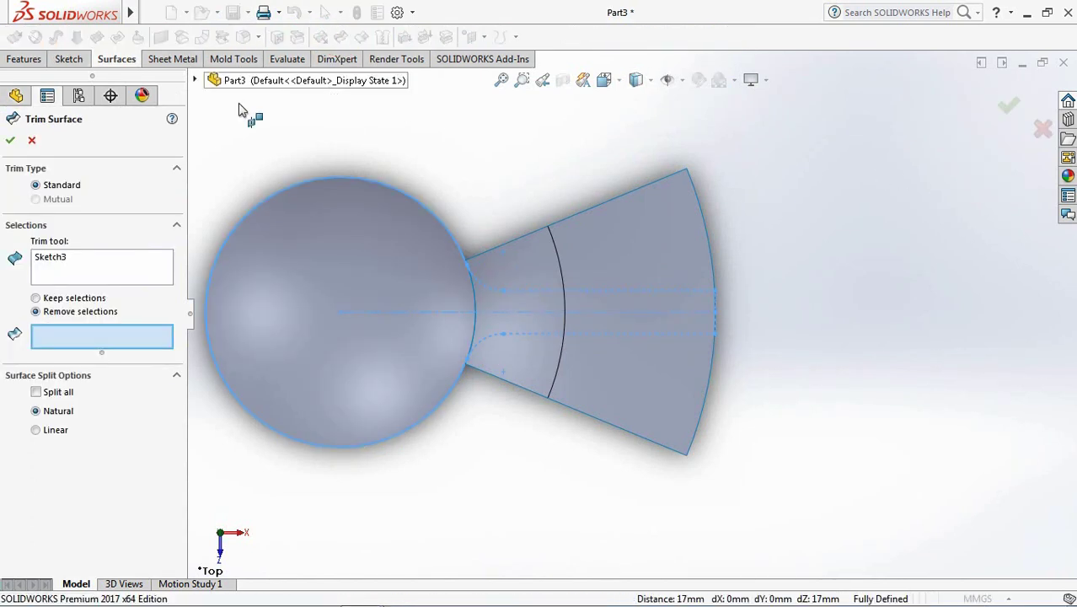
click(597, 372)
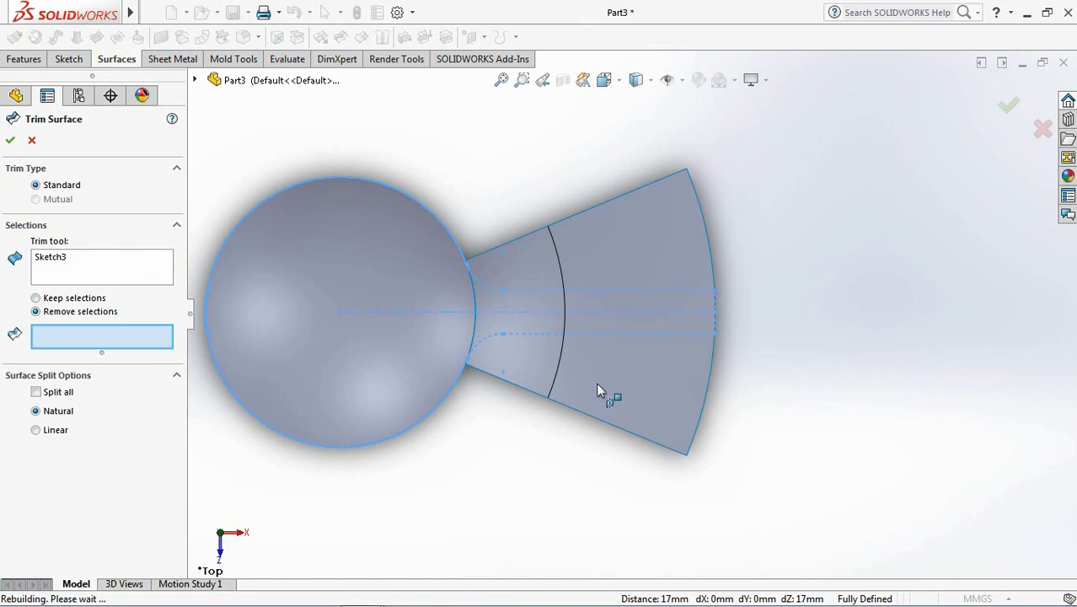
click(634, 254)
key(Return)
mouse_move(690, 486)
middle_down()
mouse_move(463, 285)
mouse_move(445, 293)
middle_up()
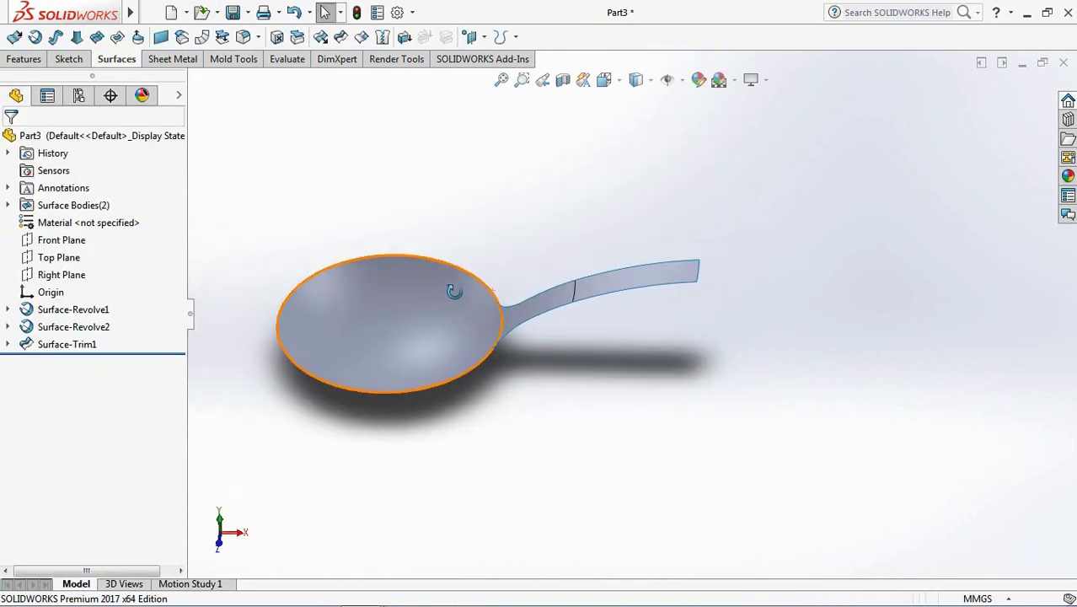
- Knit the bowl and handle surfaces into Surface-Knit1
click(381, 39)
click(383, 325)
click(602, 295)
key(Return)
- Thicken Surface-Knit1 by 2.00 mm toward the opposite side into a solid spoon
click(33, 363)
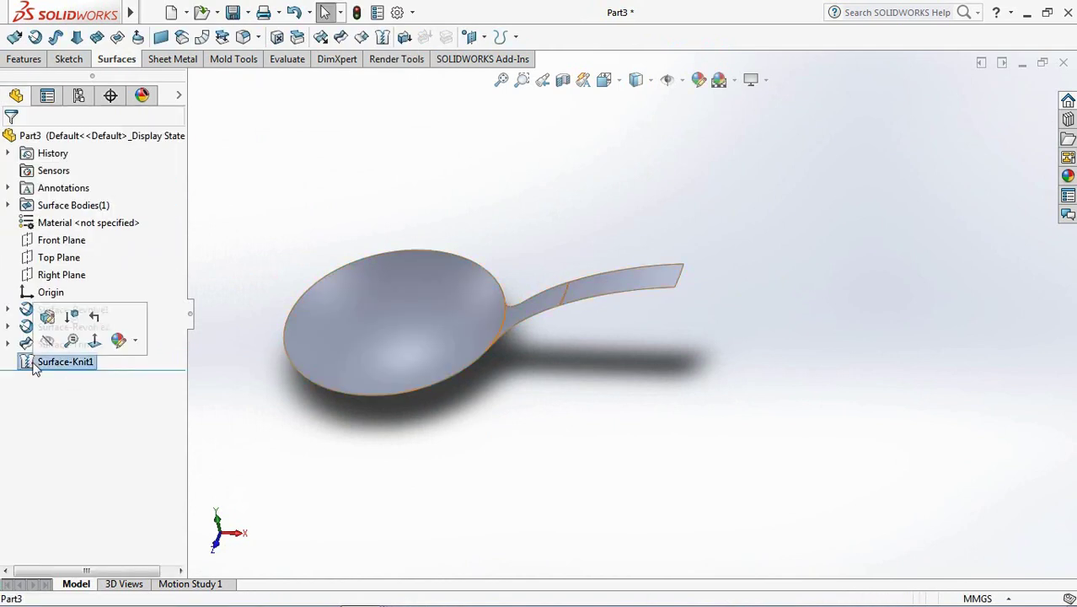
click(404, 39)
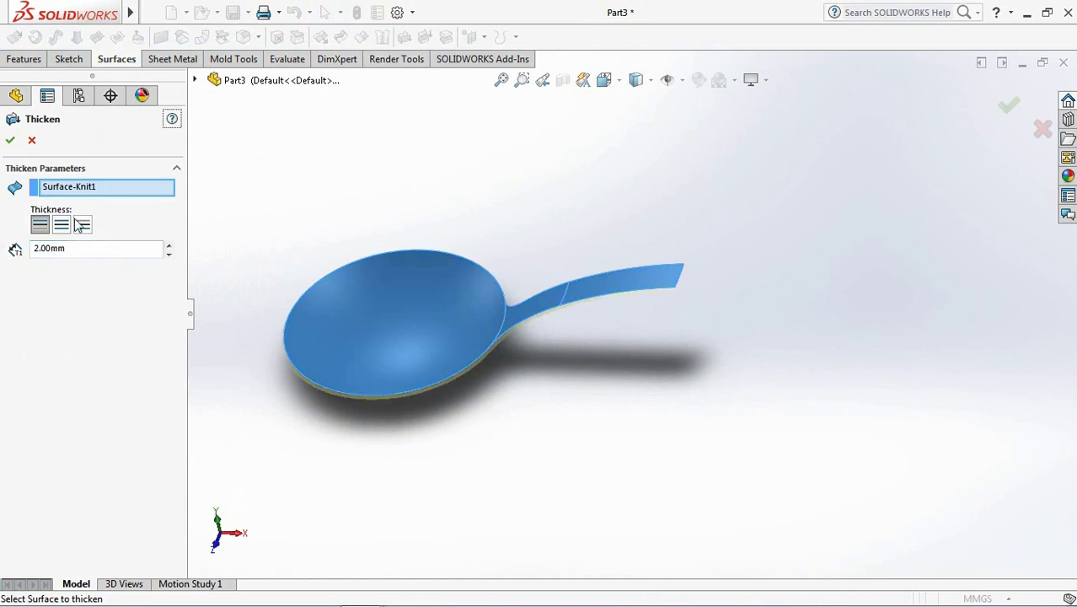
click(85, 226)
mouse_move(309, 351)
middle_down()
mouse_move(642, 331)
mouse_move(991, 133)
middle_up()
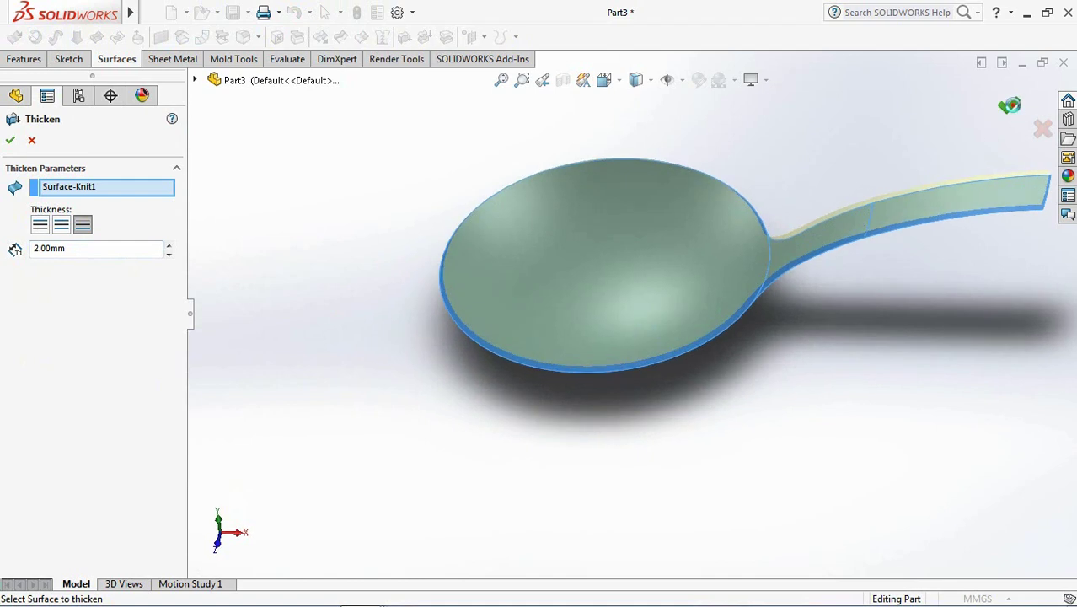
click(1009, 104)
mouse_move(723, 392)
middle_down()
mouse_move(748, 316)
mouse_move(735, 209)
middle_up()
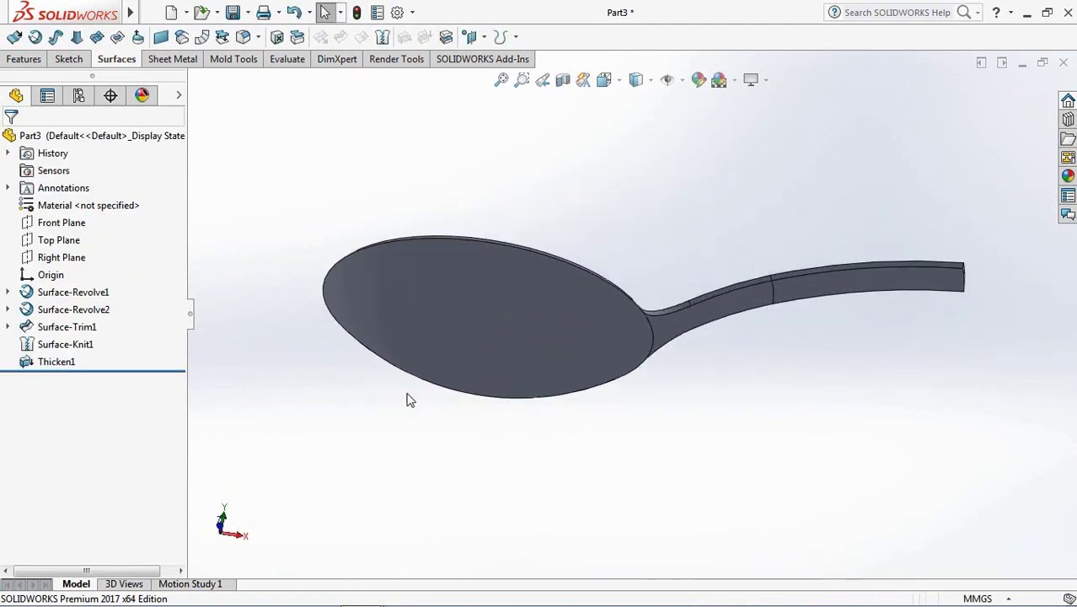
- Switch to Bottom view and start a new sketch on Top Plane
click(606, 81)
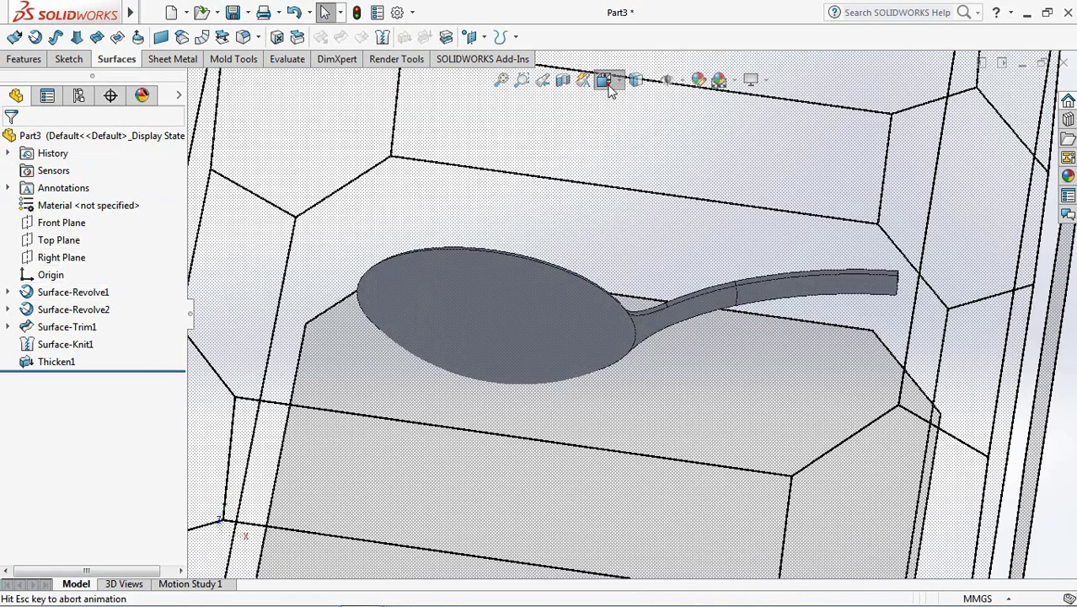
click(627, 168)
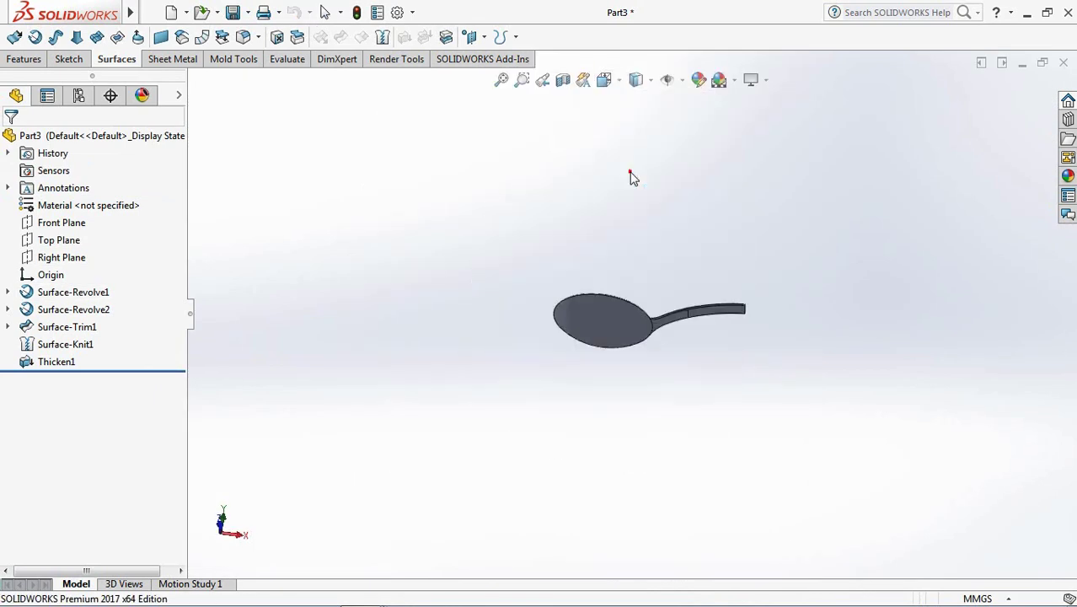
click(44, 241)
click(55, 217)
scroll(720, 316, down, 3)
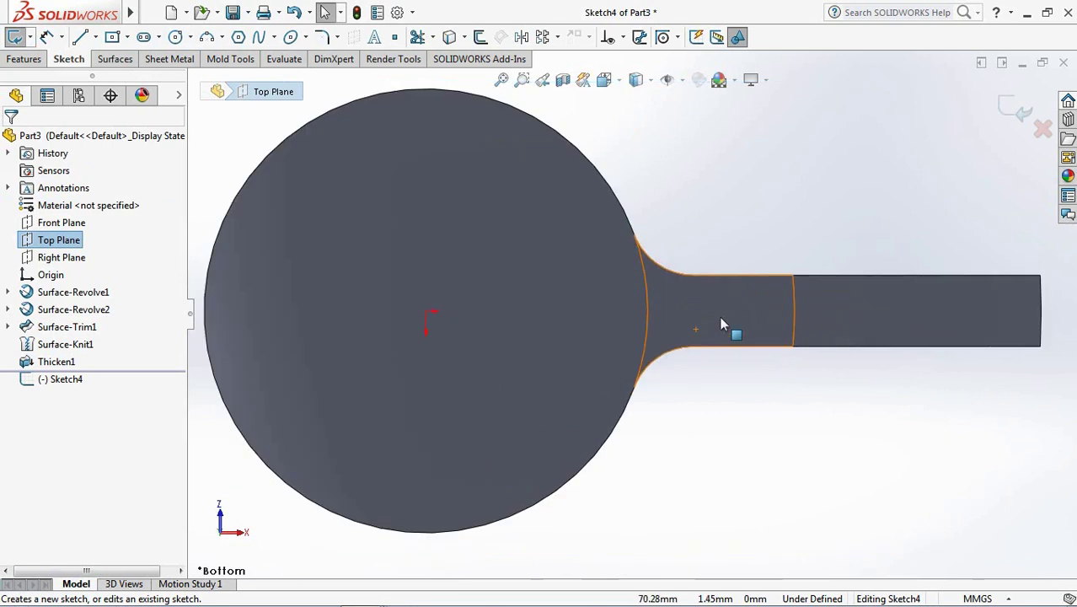
scroll(717, 313, down, 3)
- Draw upper and lower lines from the handle neck into the bowl, joined by an arc
click(80, 37)
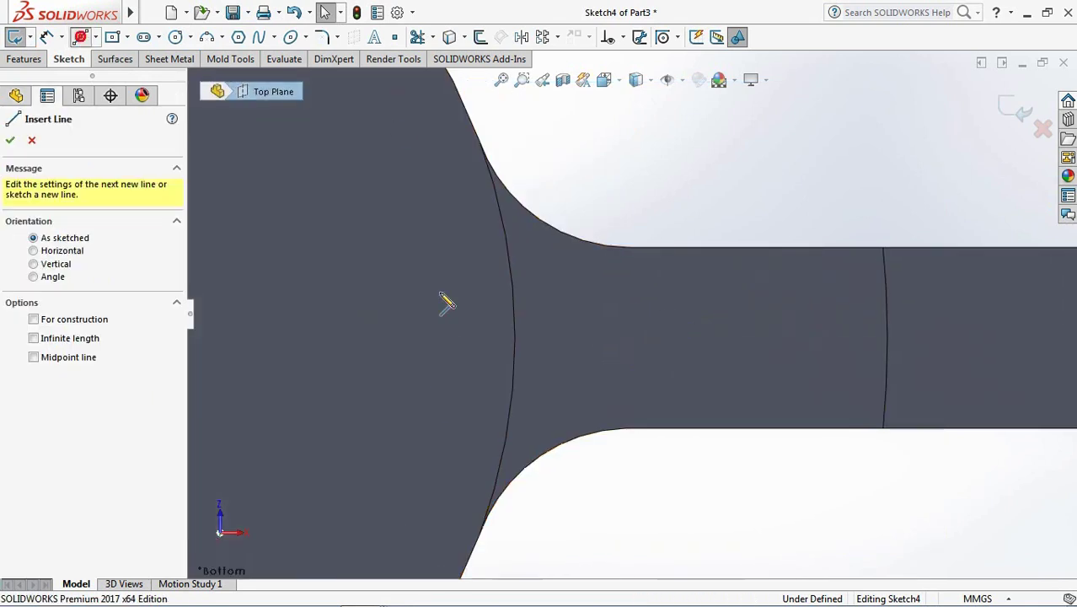
click(629, 247)
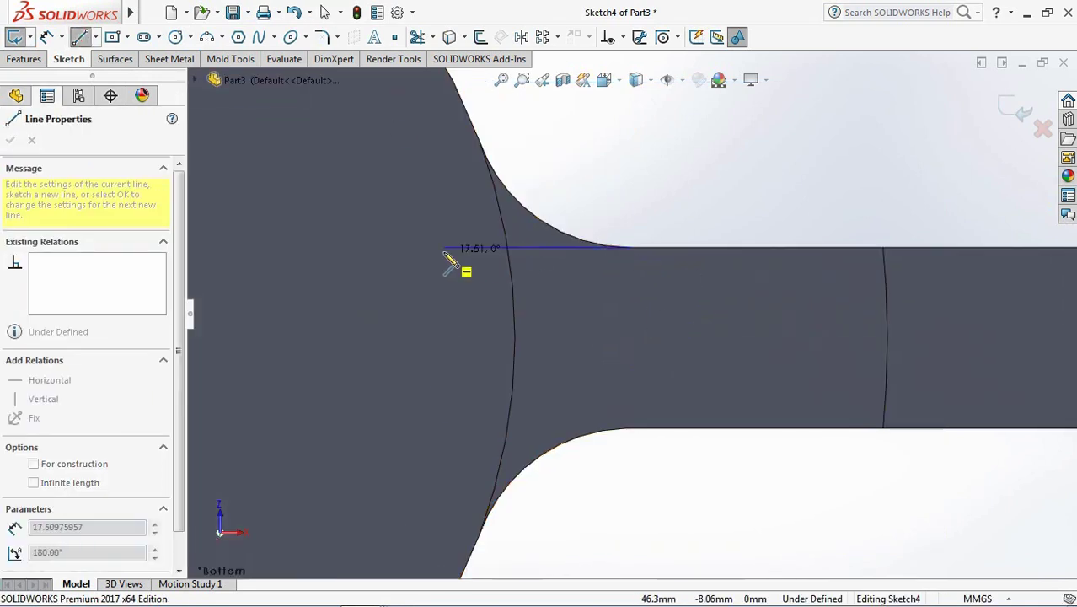
click(444, 248)
right_click(441, 253)
click(474, 261)
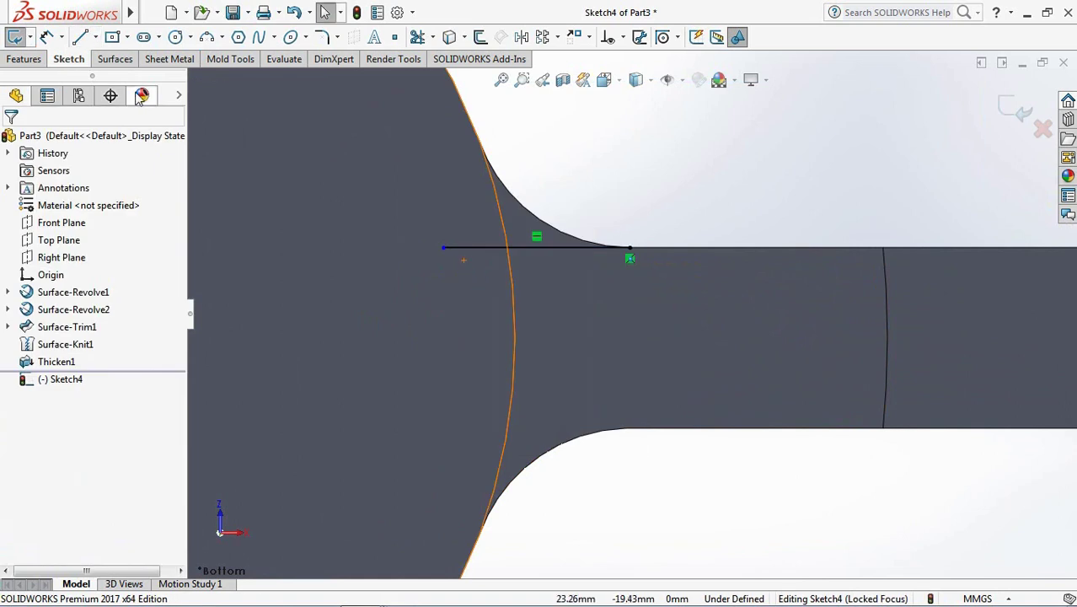
click(82, 37)
click(629, 430)
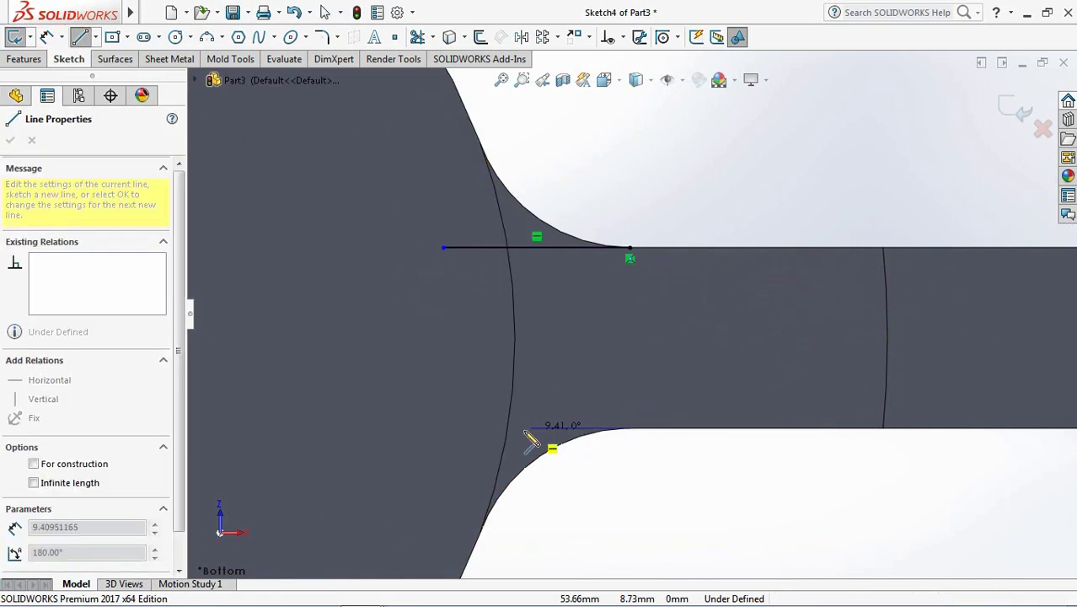
click(444, 428)
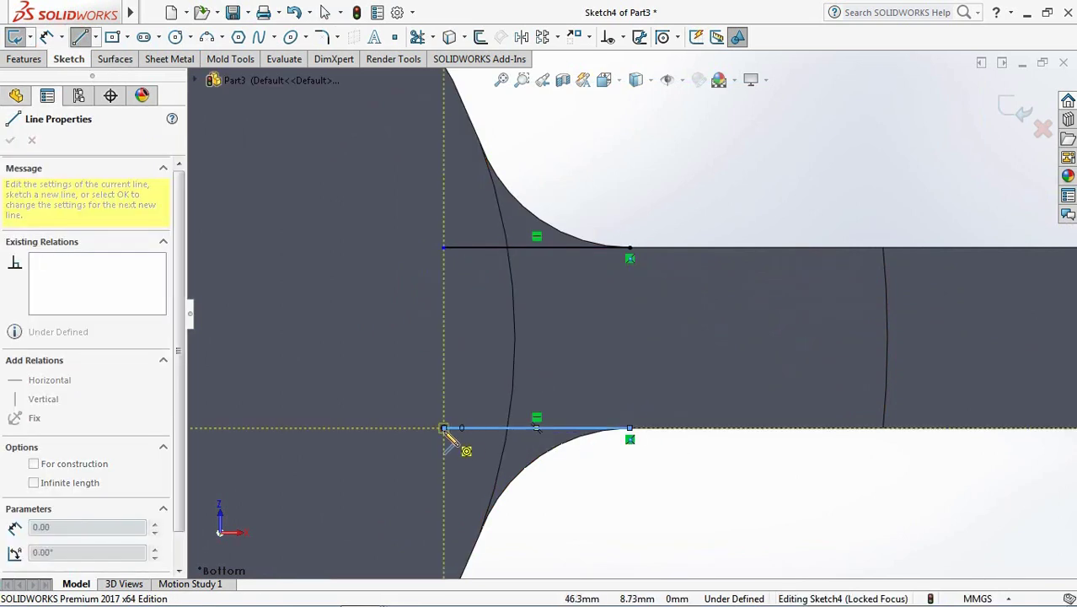
click(444, 249)
- Dimension the arc end 46 mm from the origin and exit Sketch4
scroll(451, 272, up, 3)
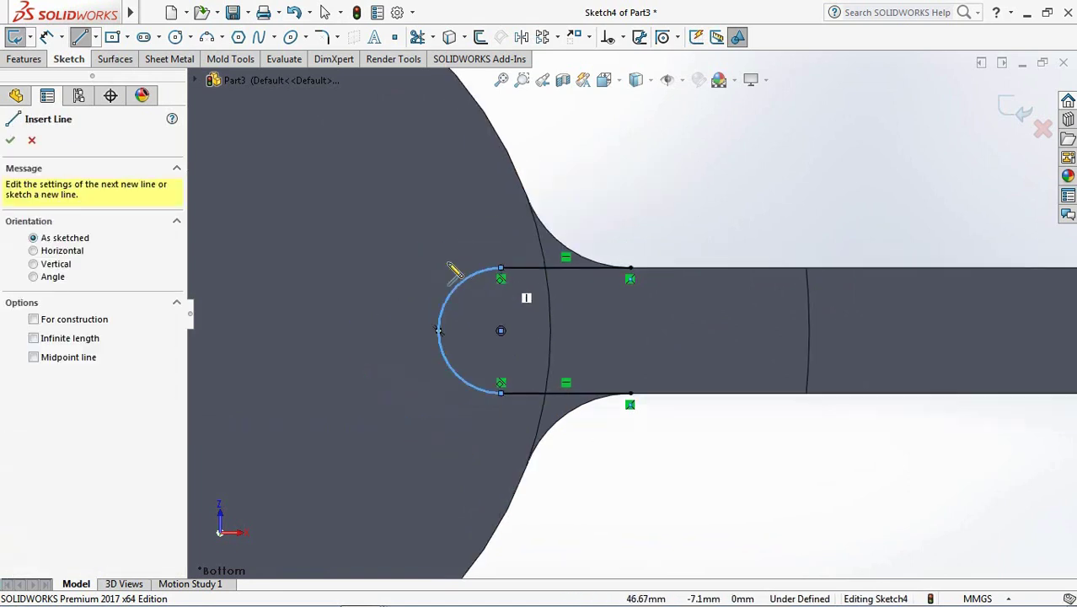
click(44, 40)
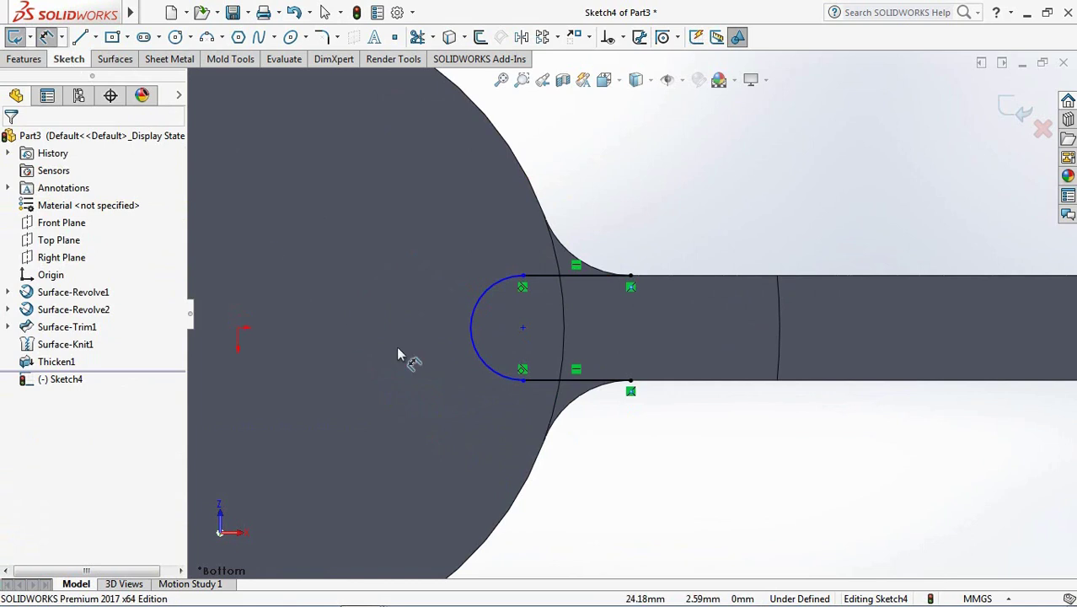
click(238, 328)
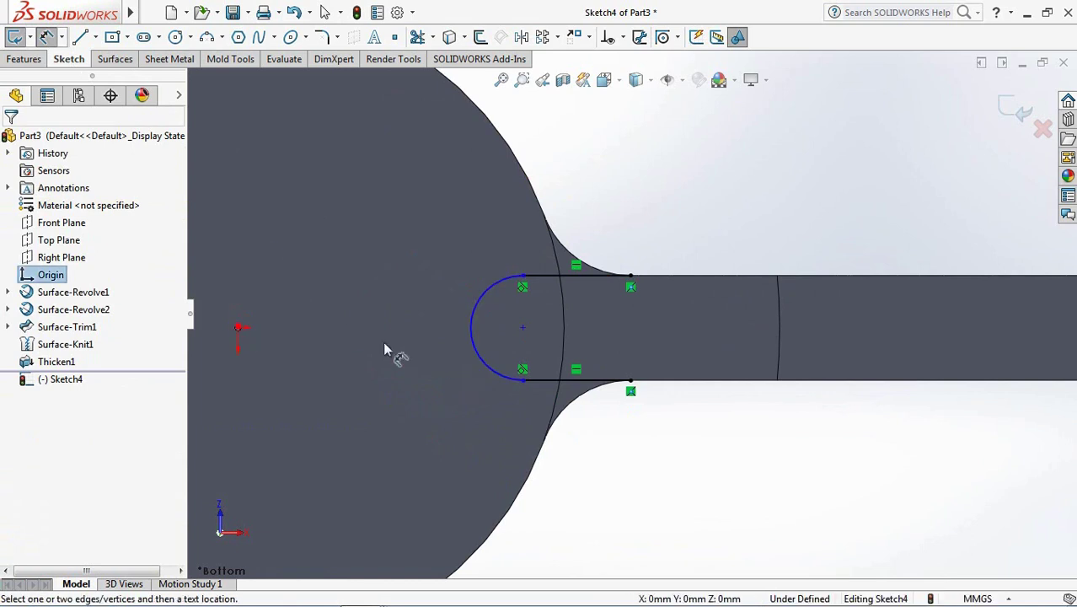
click(470, 329)
click(377, 243)
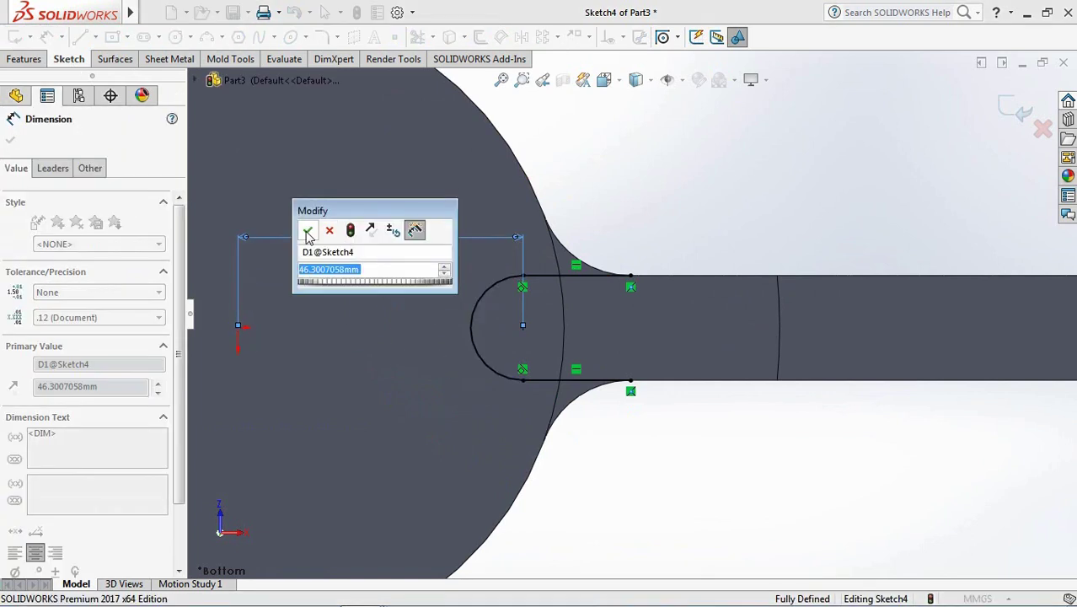
key(Return)
click(52, 168)
drag(183, 285, 187, 379)
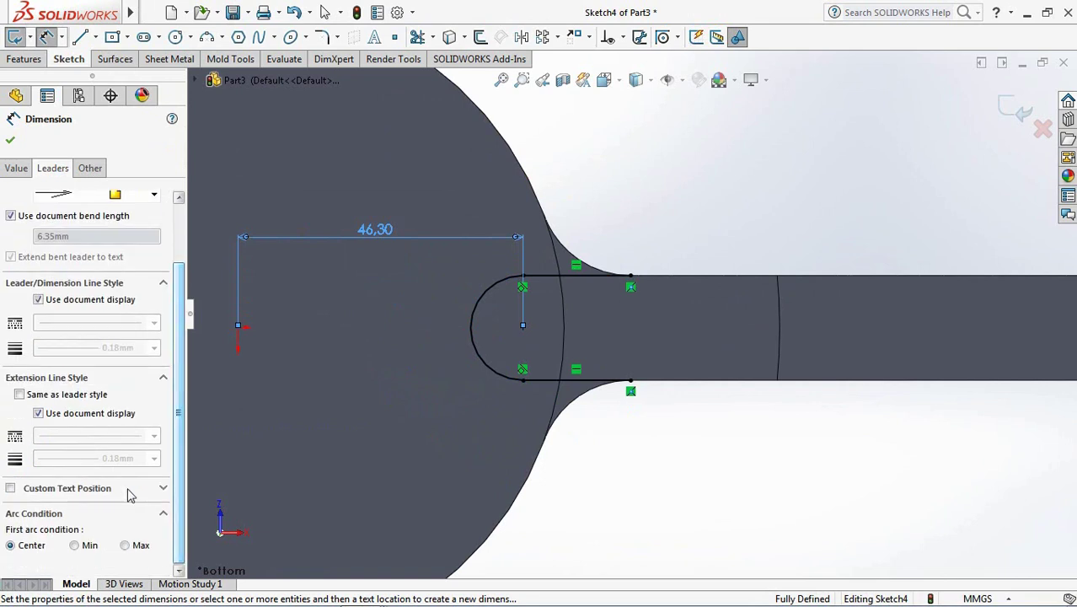
double_click(358, 231)
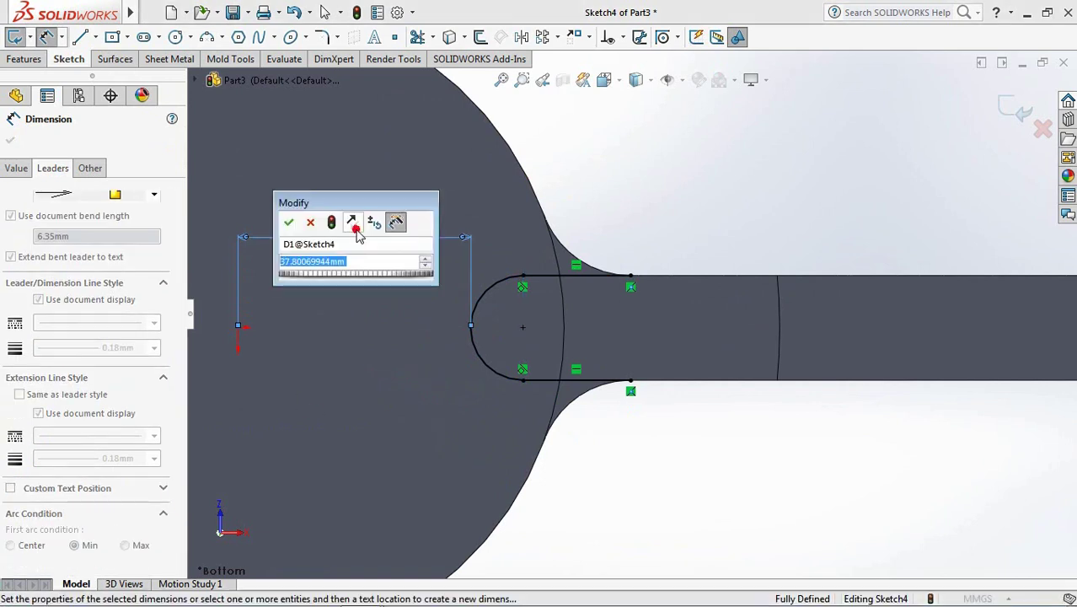
text(46)
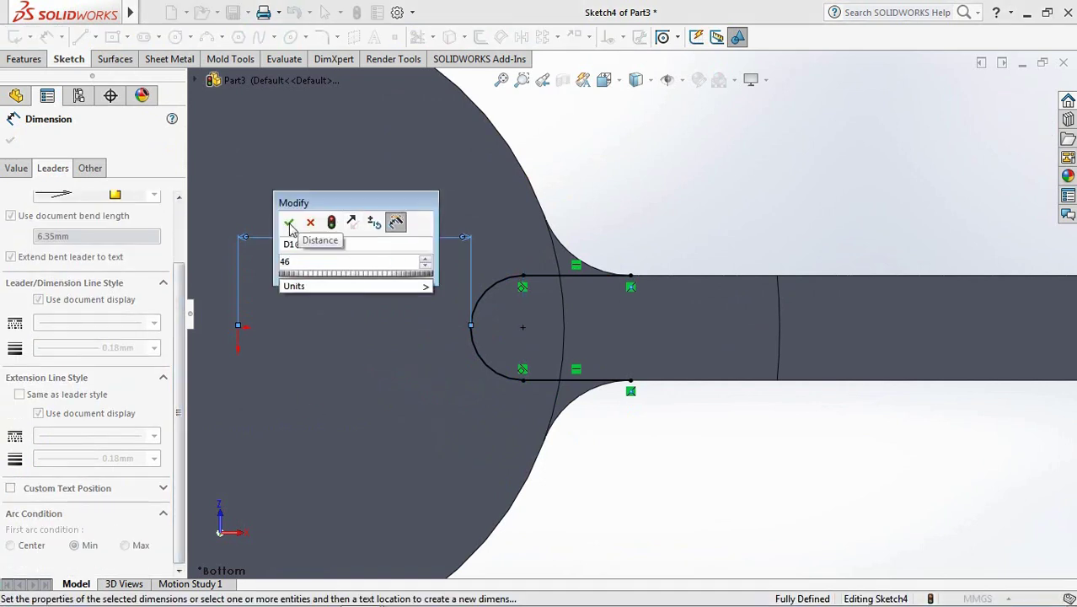
click(288, 223)
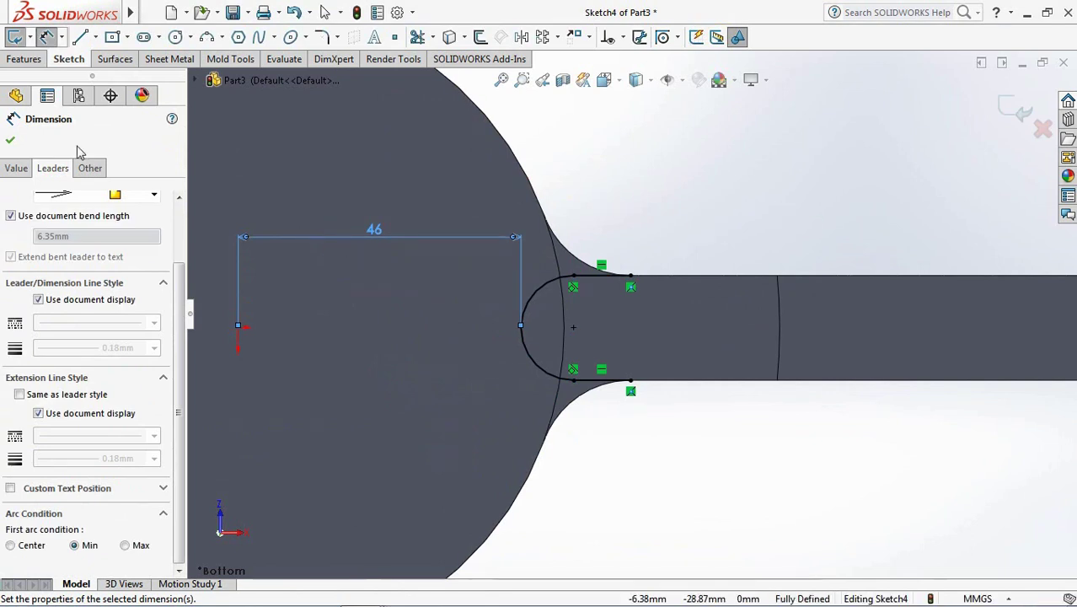
click(10, 139)
click(1015, 109)
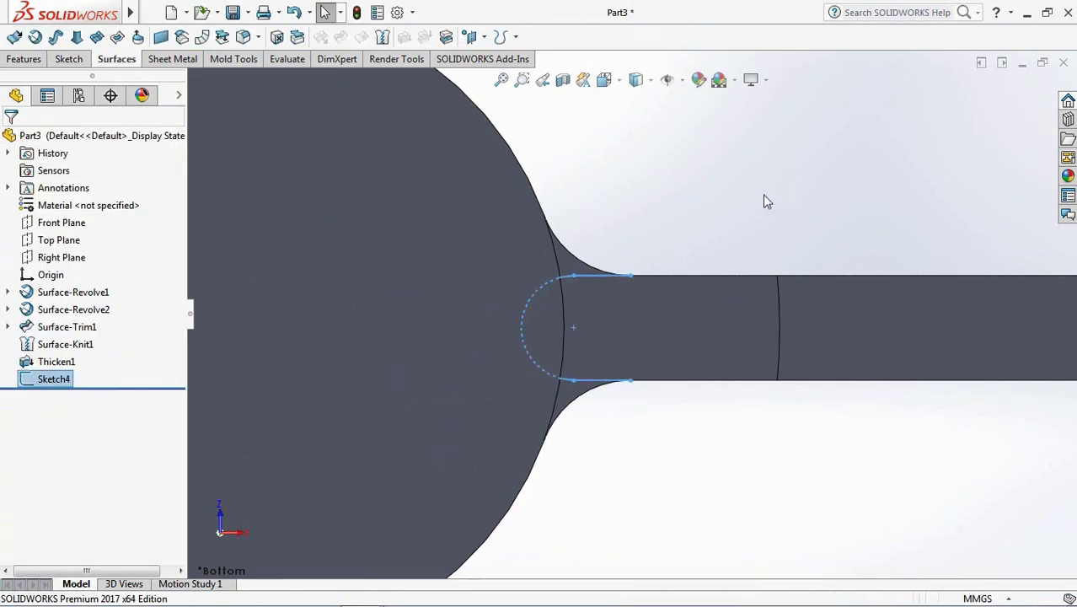
- Project the neck outline onto the spoon face as Split Line1
click(516, 37)
click(536, 55)
click(485, 285)
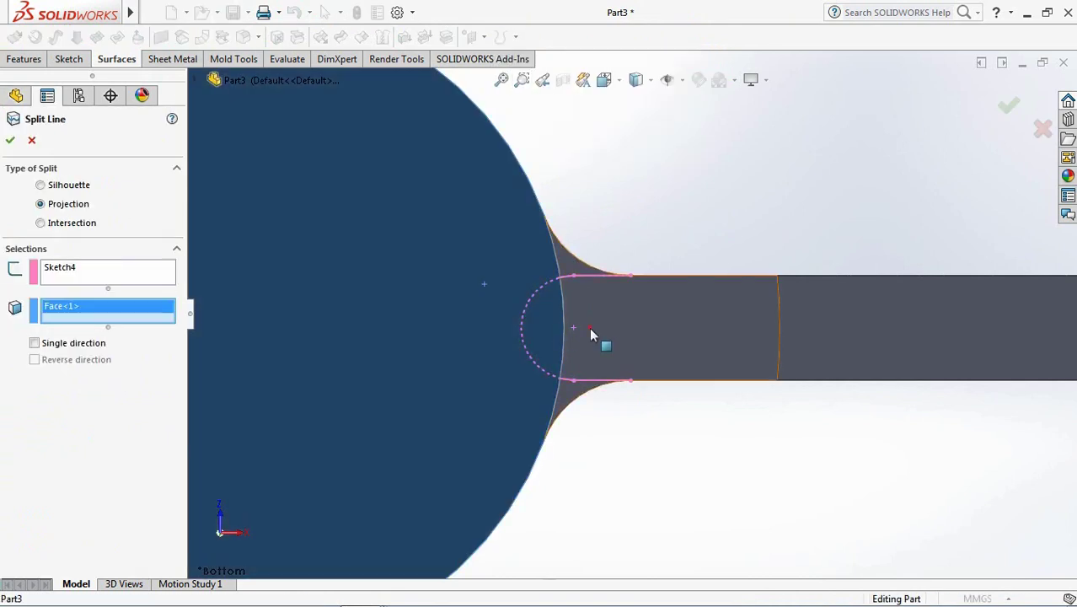
right_click(589, 327)
key(f)
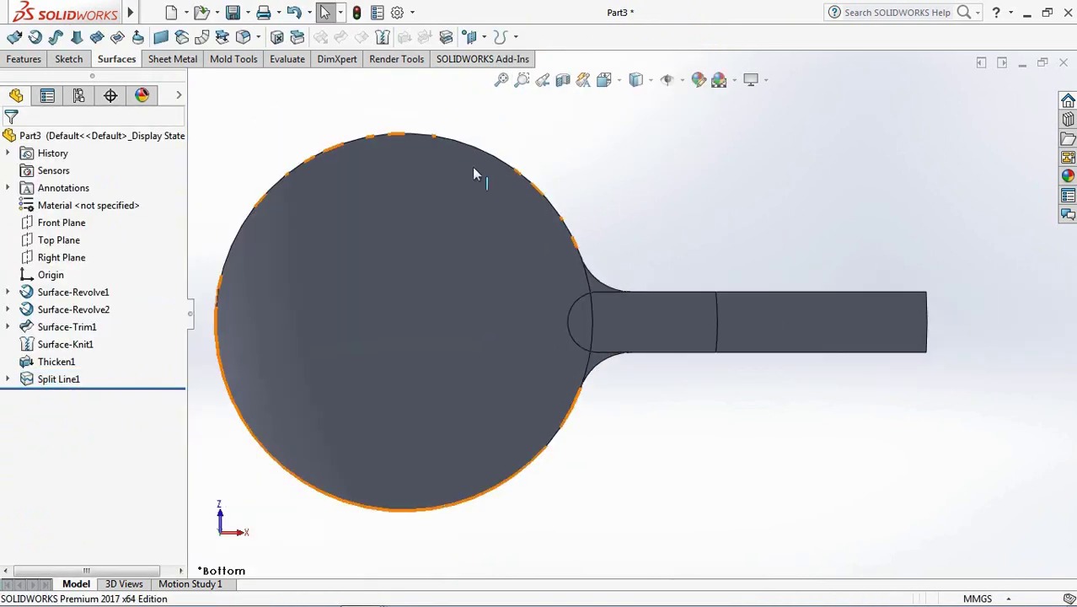
- Copy the three handle faces as an offset surface, Surface-Offset1
click(186, 38)
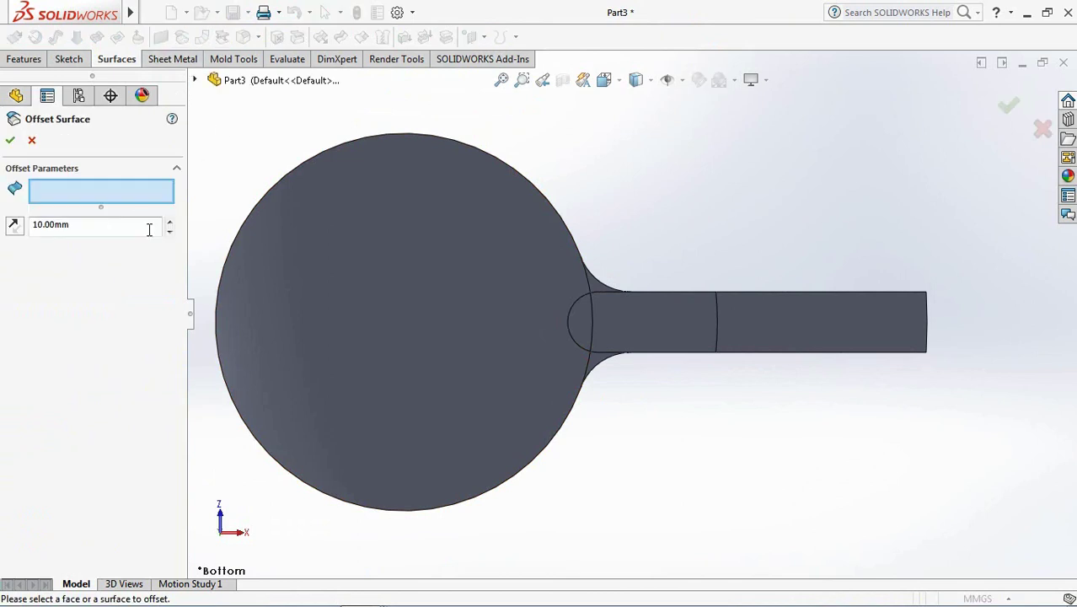
click(580, 319)
click(649, 324)
click(745, 337)
middle_drag(745, 337, 733, 428)
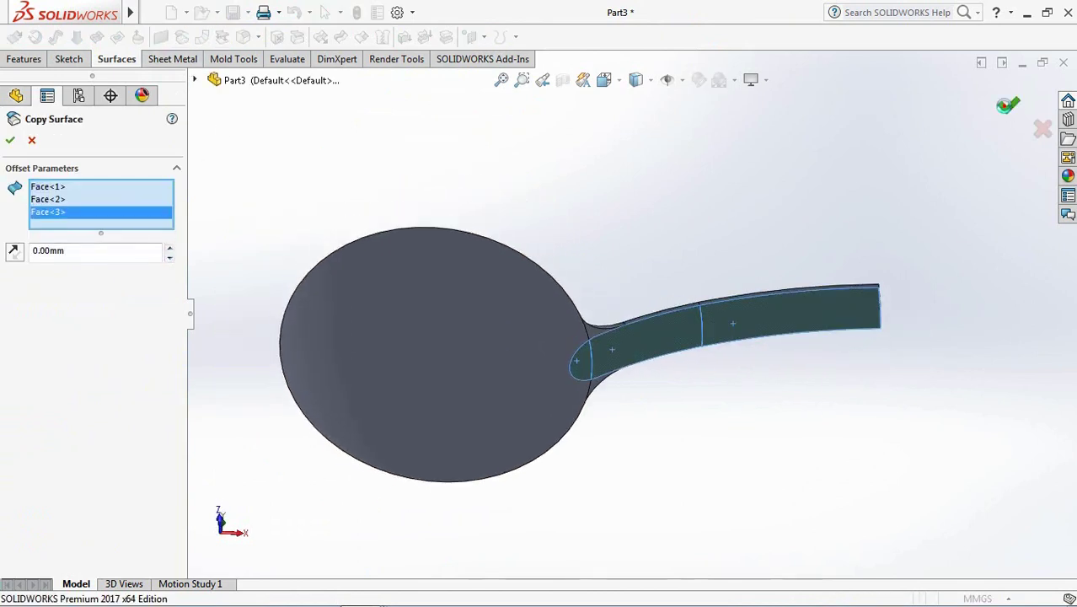
key(Return)
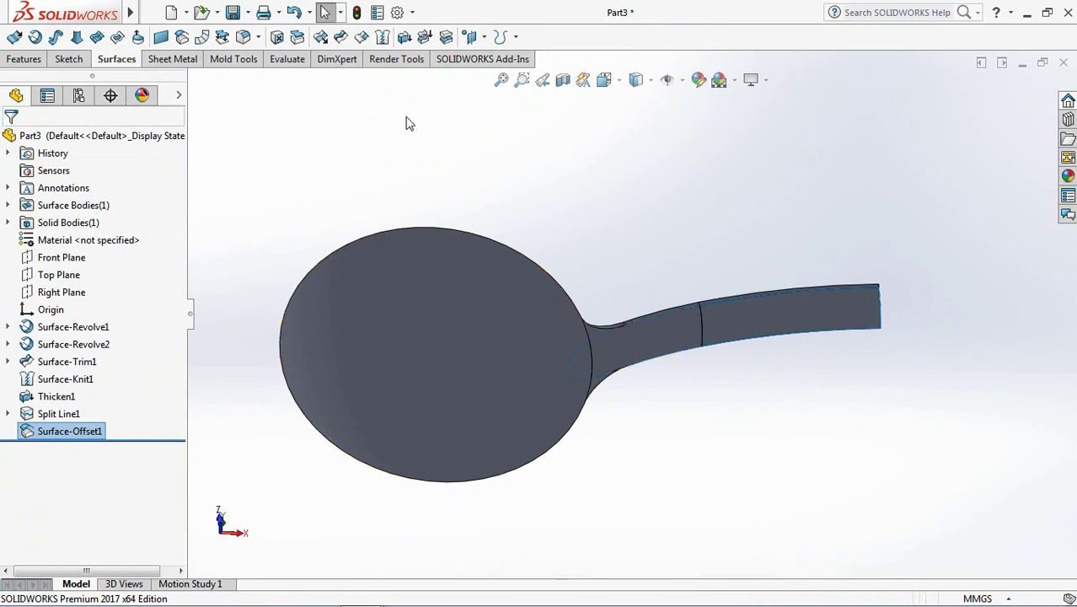
- Thicken Surface-Offset1 by 3.00 mm toward side 1, merged with the spoon
click(404, 38)
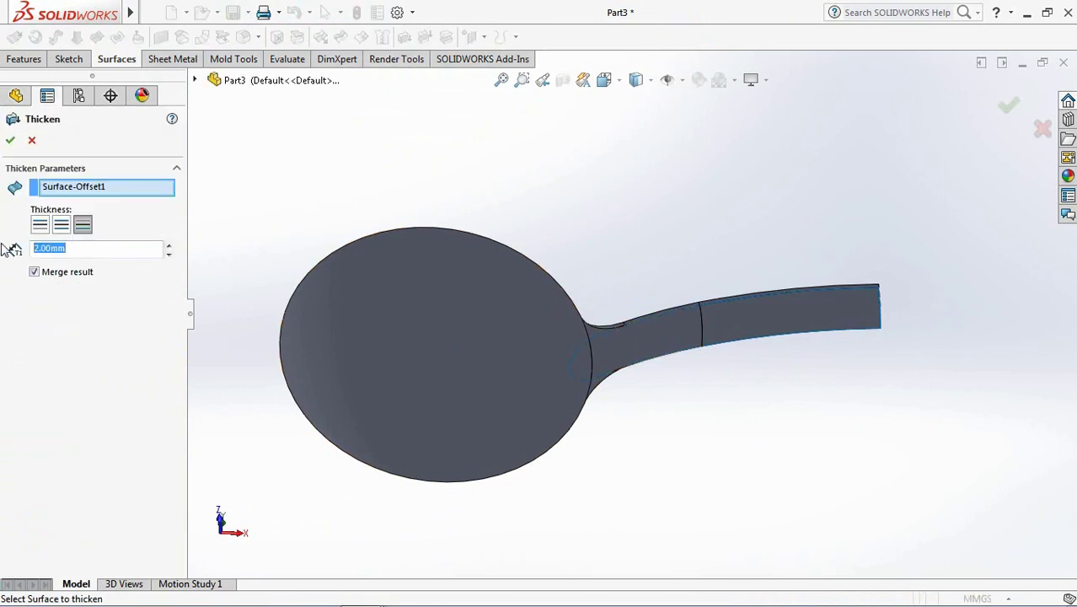
click(42, 224)
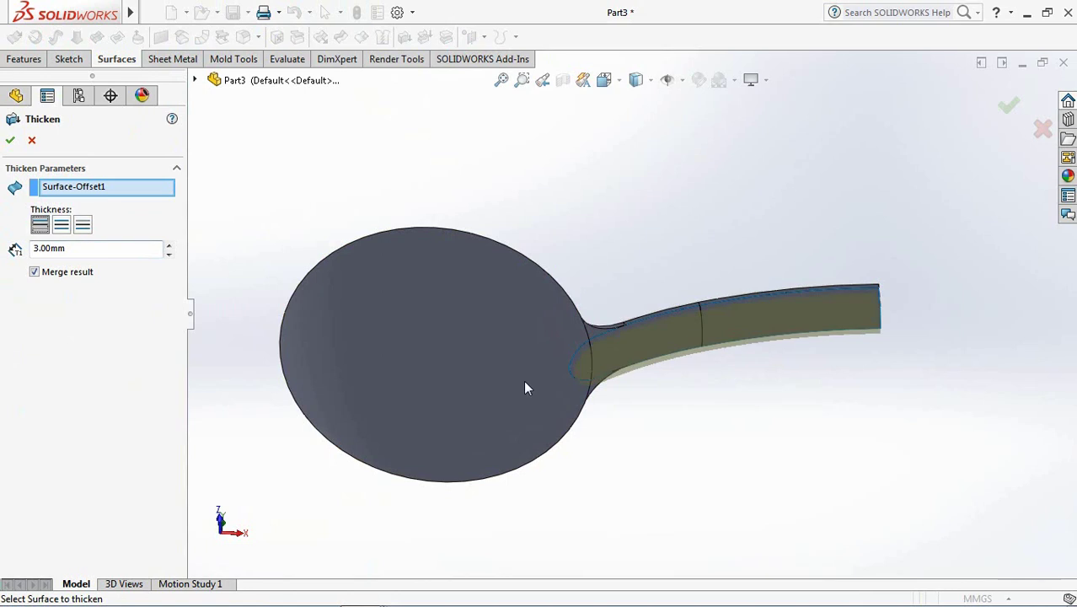
scroll(642, 380, down, 5)
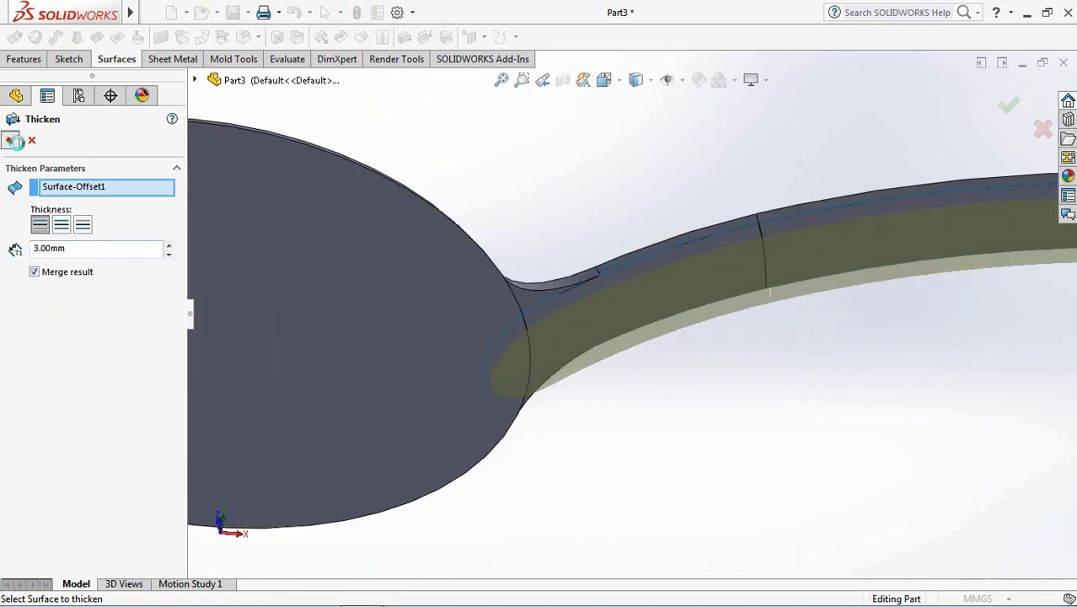
click(14, 142)
key(f)
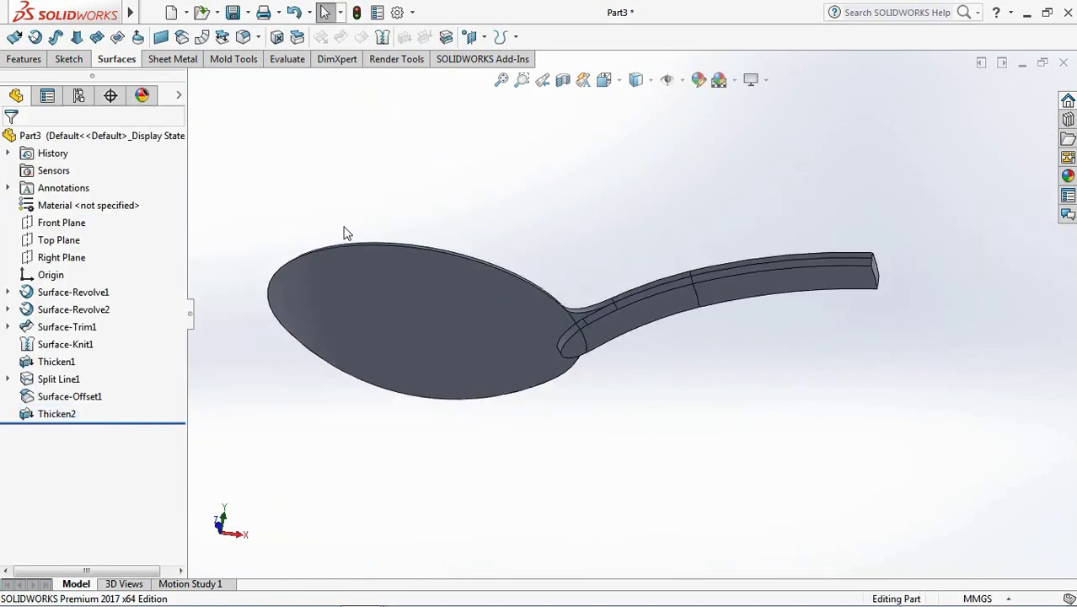
- Start a new sketch on Front Plane, viewed normal to it
click(61, 223)
click(95, 203)
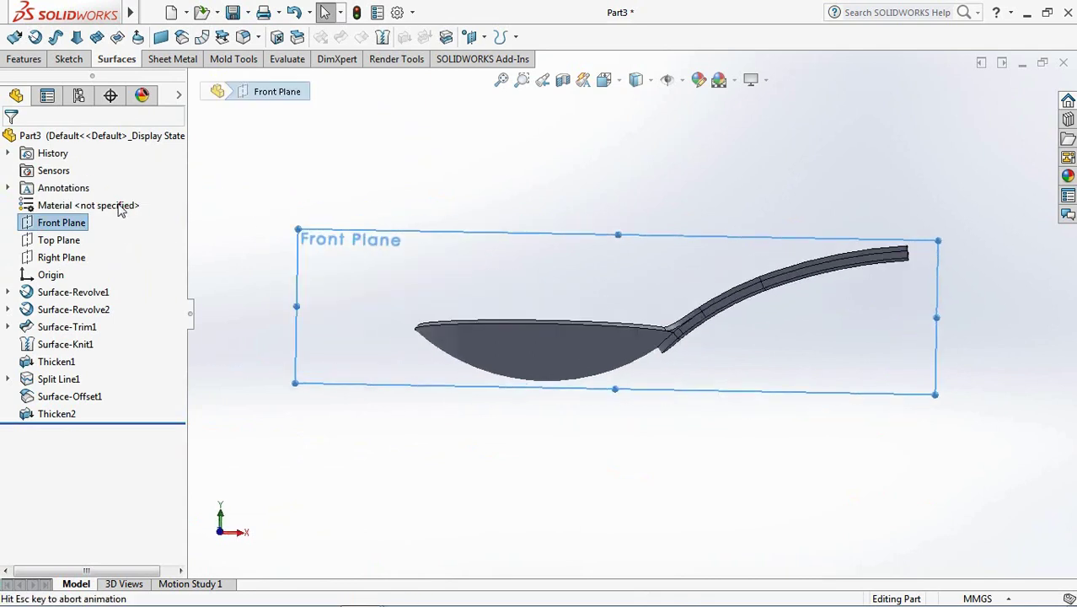
click(37, 38)
scroll(742, 347, down, 3)
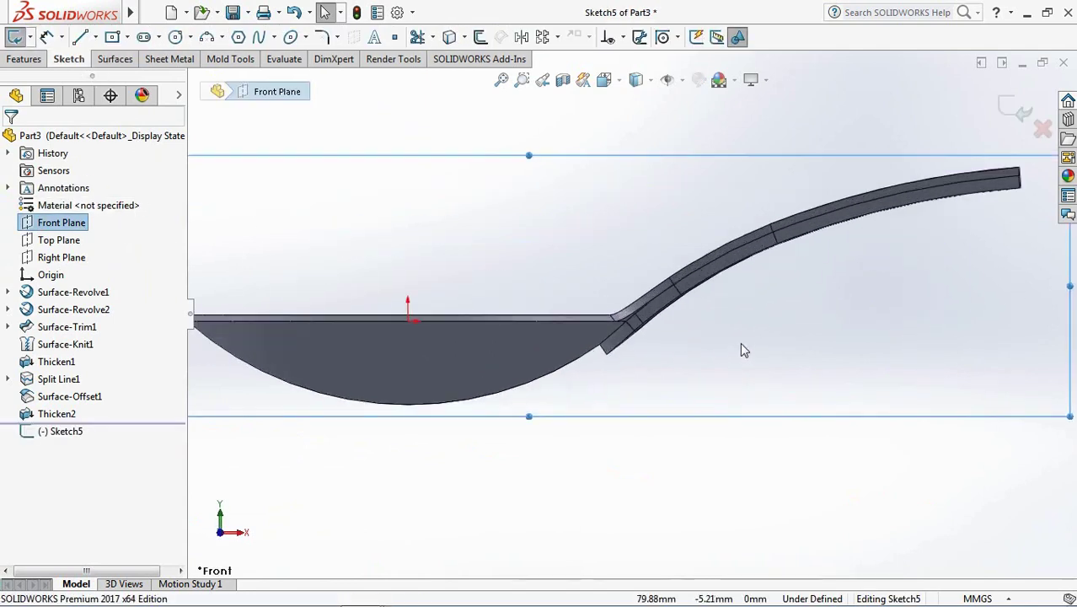
- Draw a vertical centreline from the bowl's top edge down to the bowl bottom
click(98, 37)
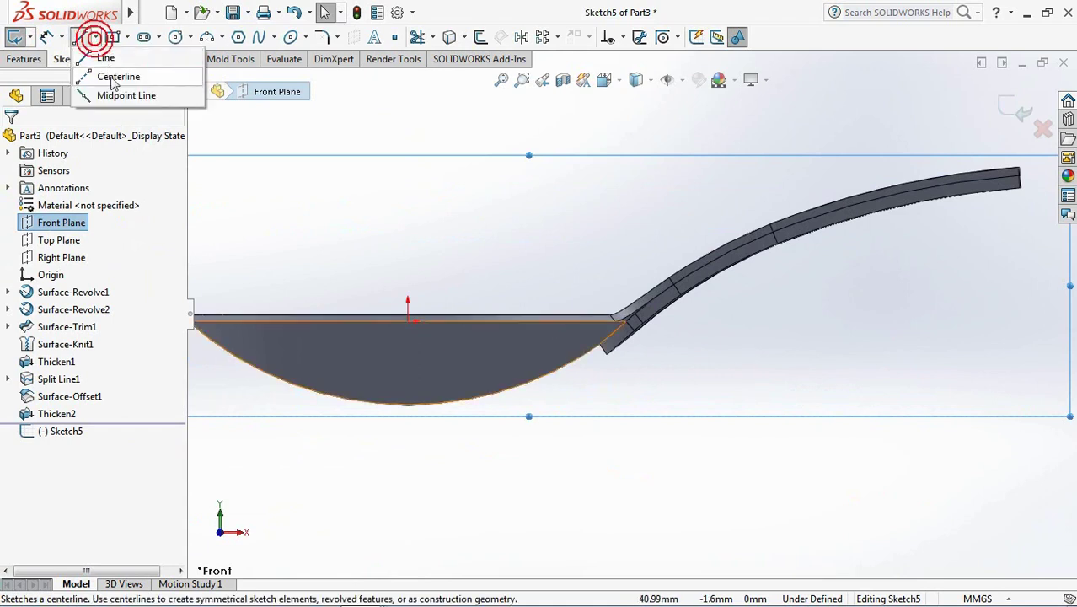
click(118, 74)
click(408, 321)
click(408, 404)
right_click(409, 406)
click(420, 415)
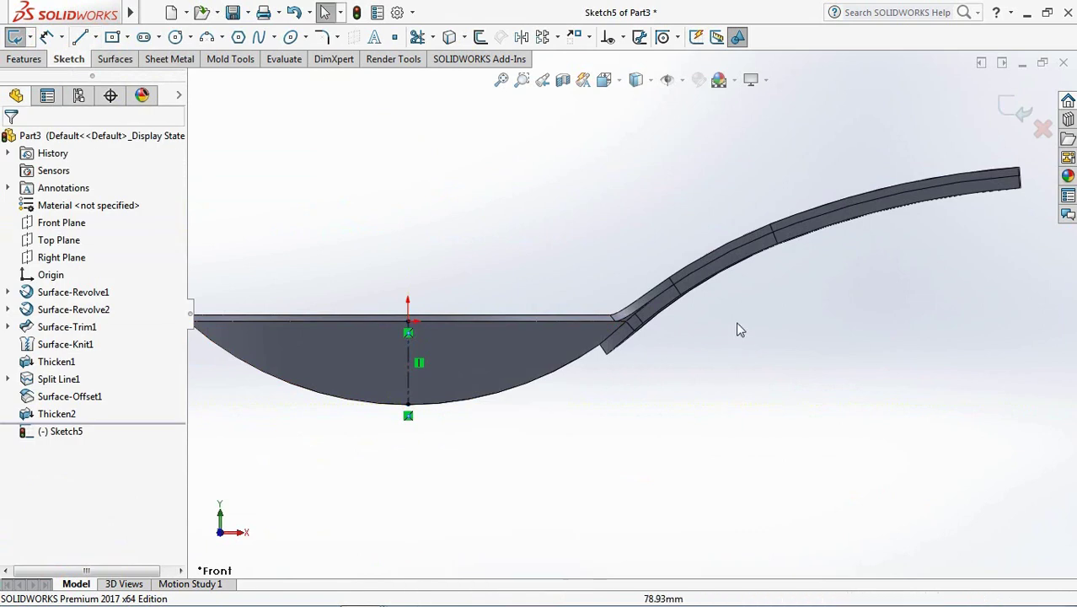
scroll(735, 315, down, 4)
- Convert the junction and handle-underside silhouette edges into the sketch
click(449, 37)
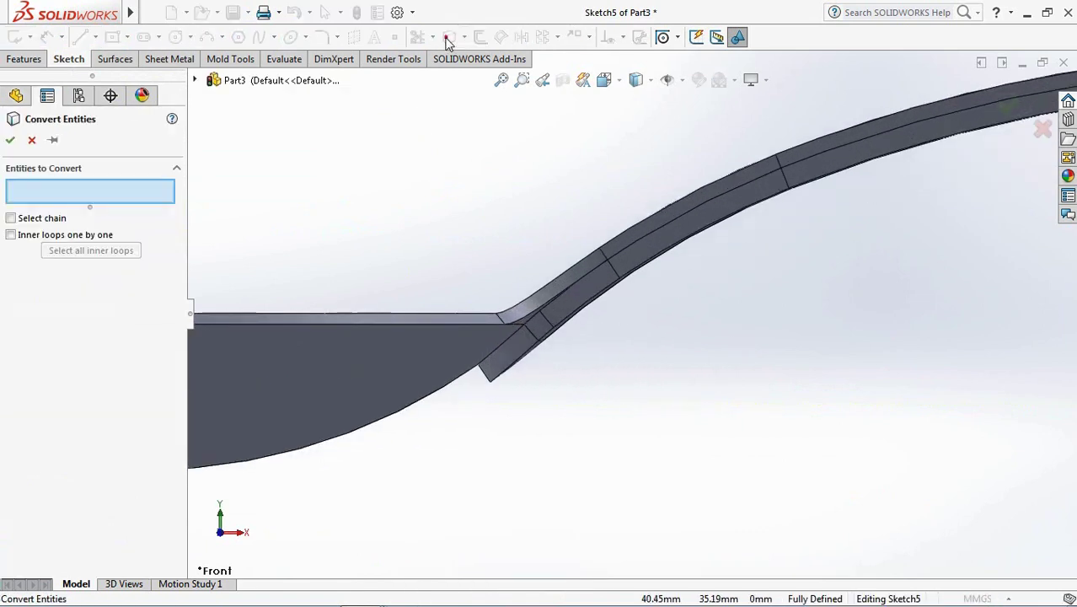
scroll(544, 412, down, 2)
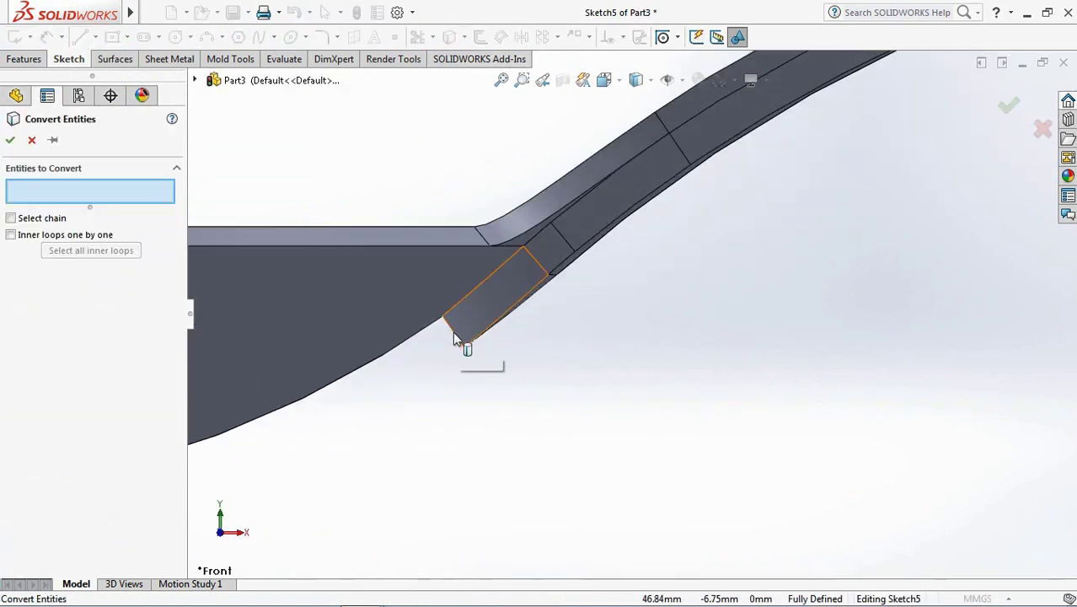
click(455, 339)
scroll(545, 355, up, 1)
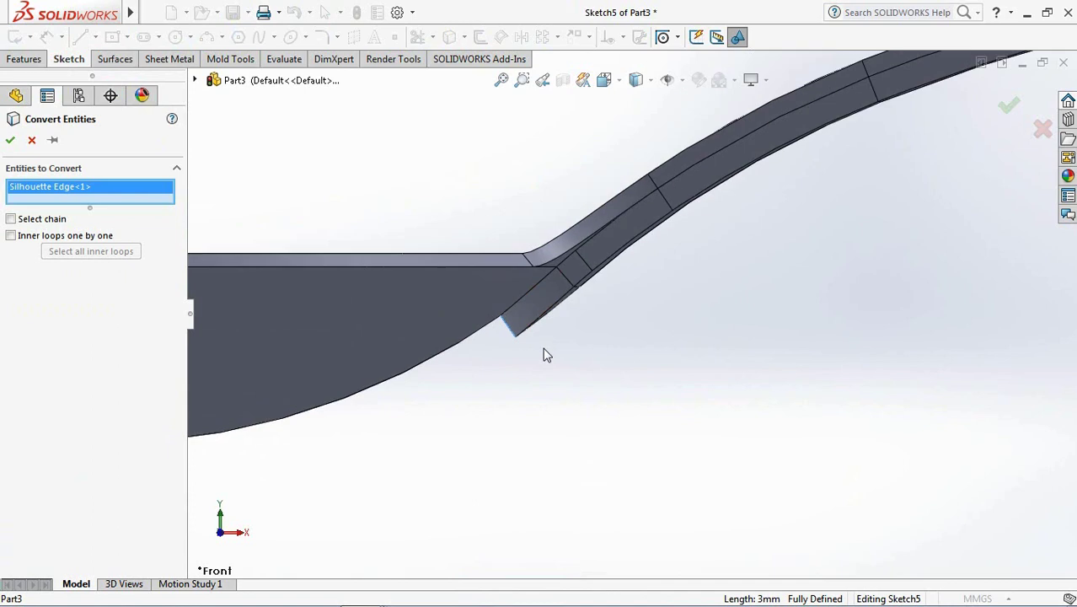
click(665, 228)
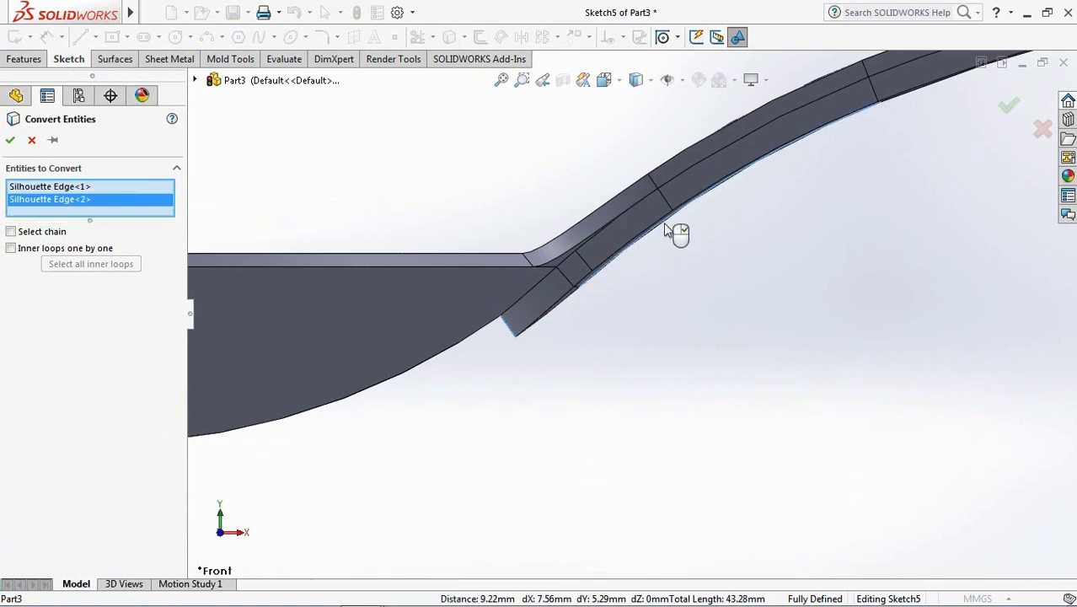
right_click(666, 230)
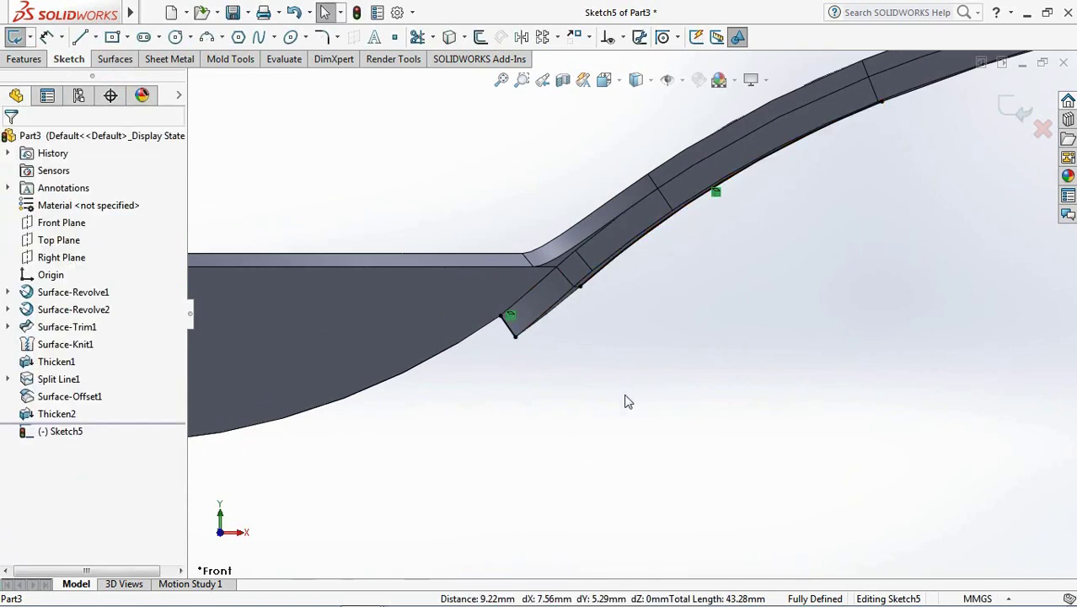
- Draw a line across the junction from the lower-left edge to the upper junction
click(80, 36)
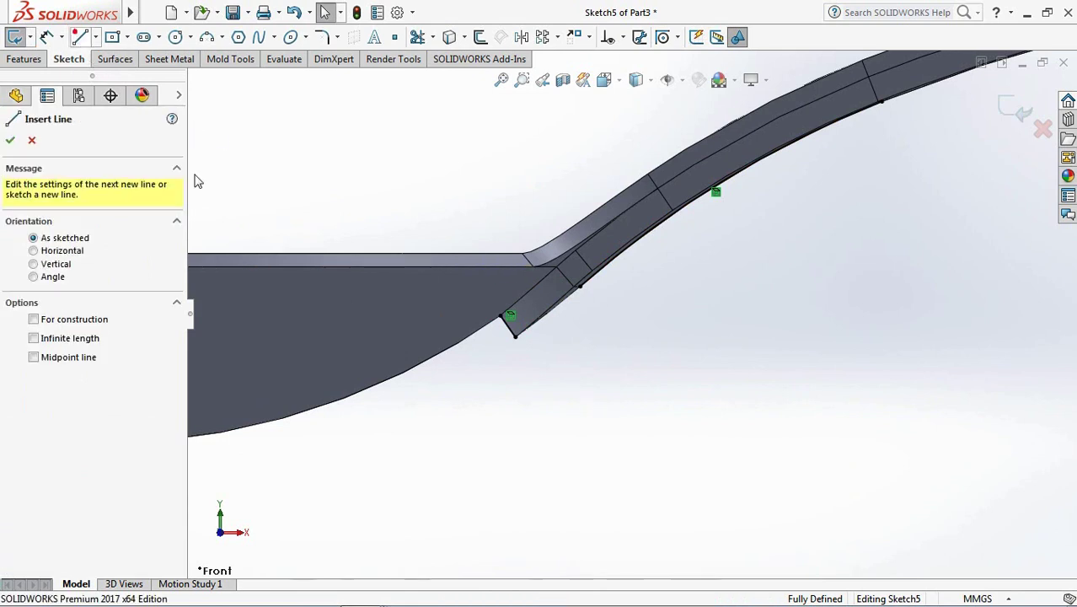
scroll(531, 326, up, 3)
click(367, 316)
click(597, 214)
right_click(599, 218)
click(628, 223)
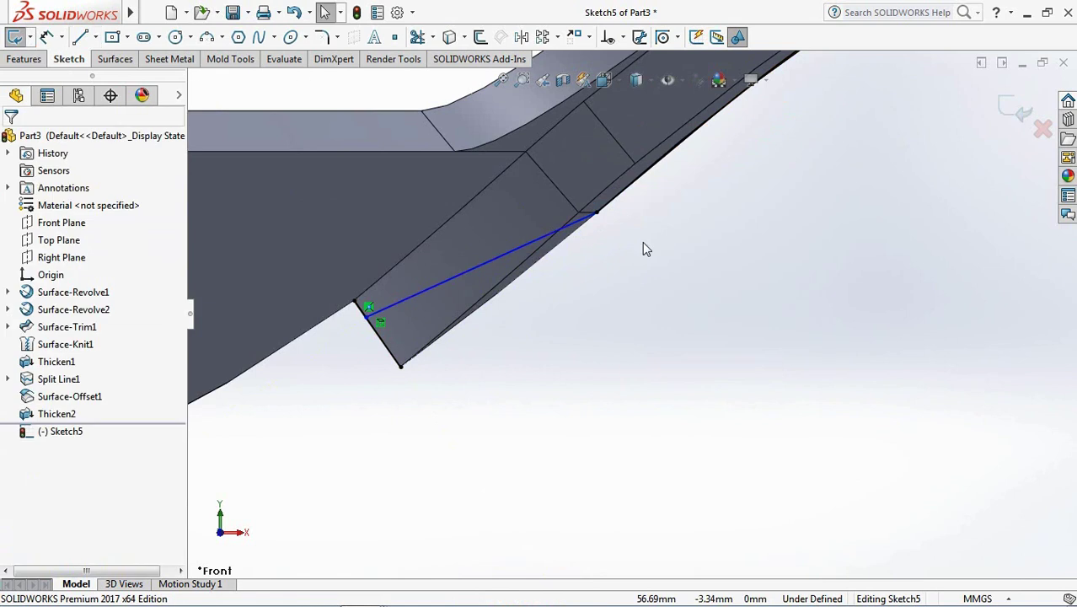
scroll(620, 293, up, 2)
click(431, 355)
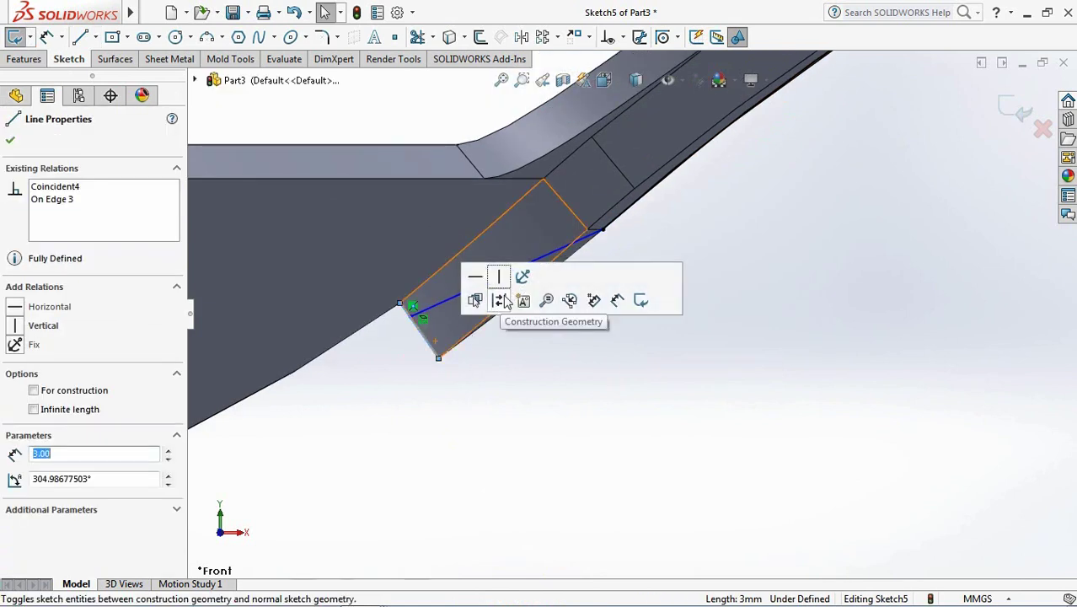
click(606, 303)
scroll(636, 309, up, 2)
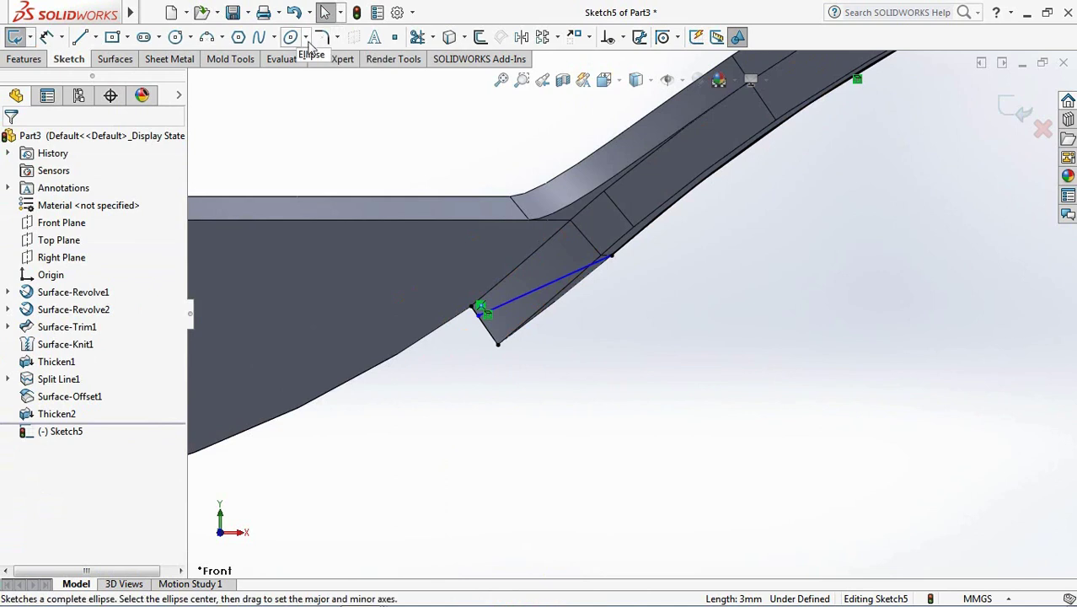
- Dimension the line's lower endpoint 0.50 mm from the edge
click(47, 37)
scroll(468, 320, down, 3)
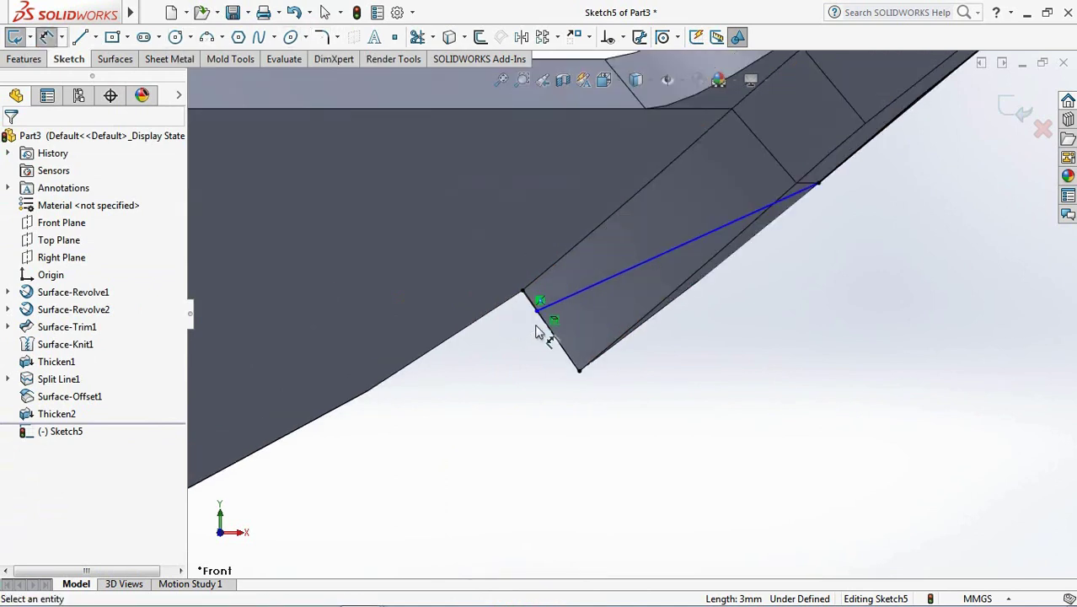
click(523, 292)
click(485, 353)
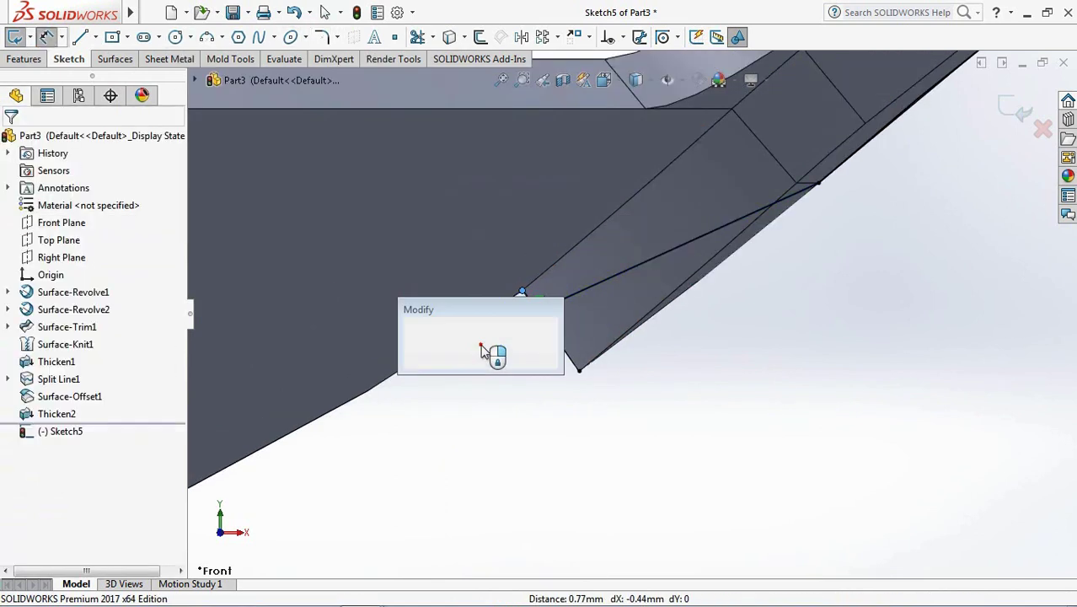
text(0.5)
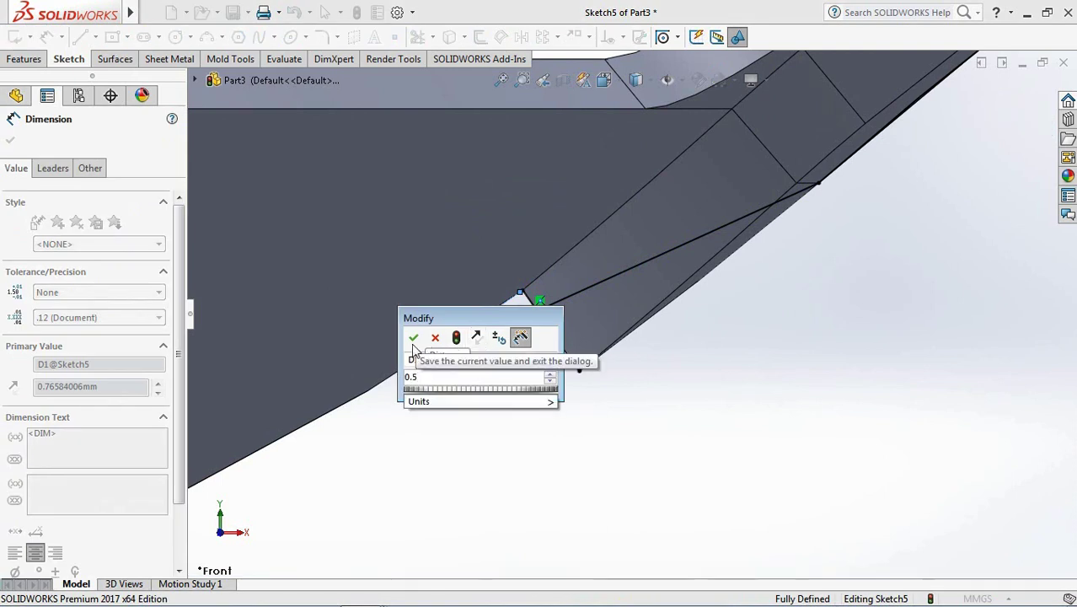
click(414, 338)
- Round the junction corner with an R10 sketch fillet
click(323, 38)
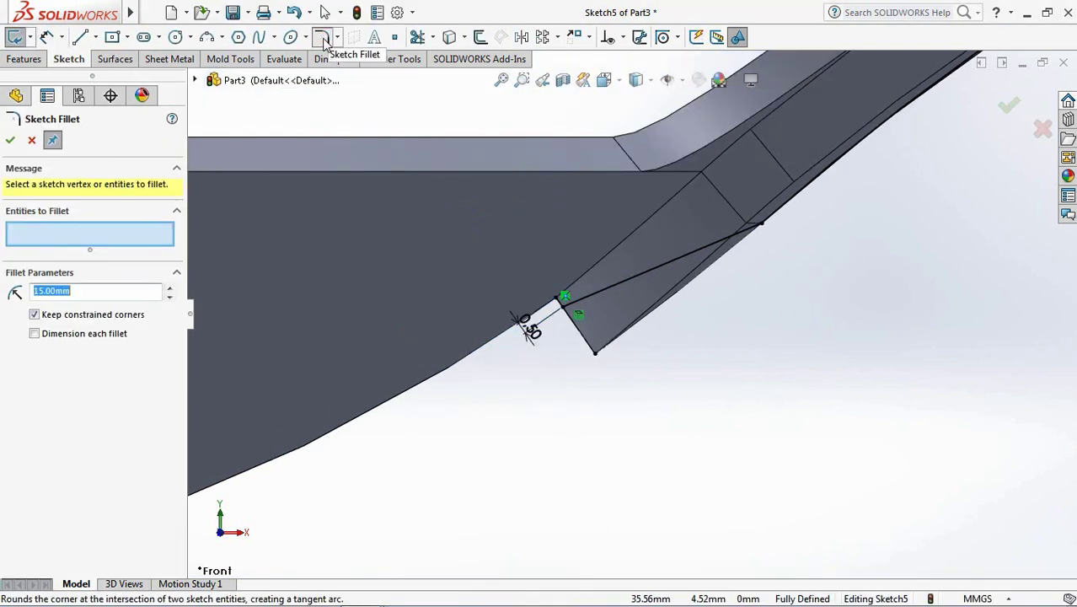
click(757, 229)
click(761, 224)
key(Return)
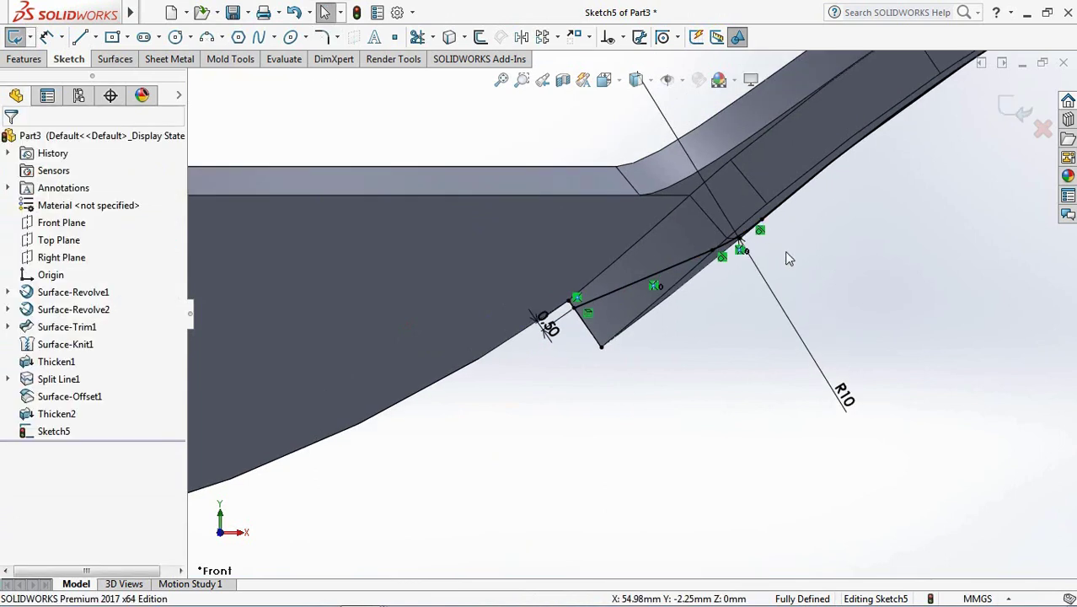
key(z)
click(795, 205)
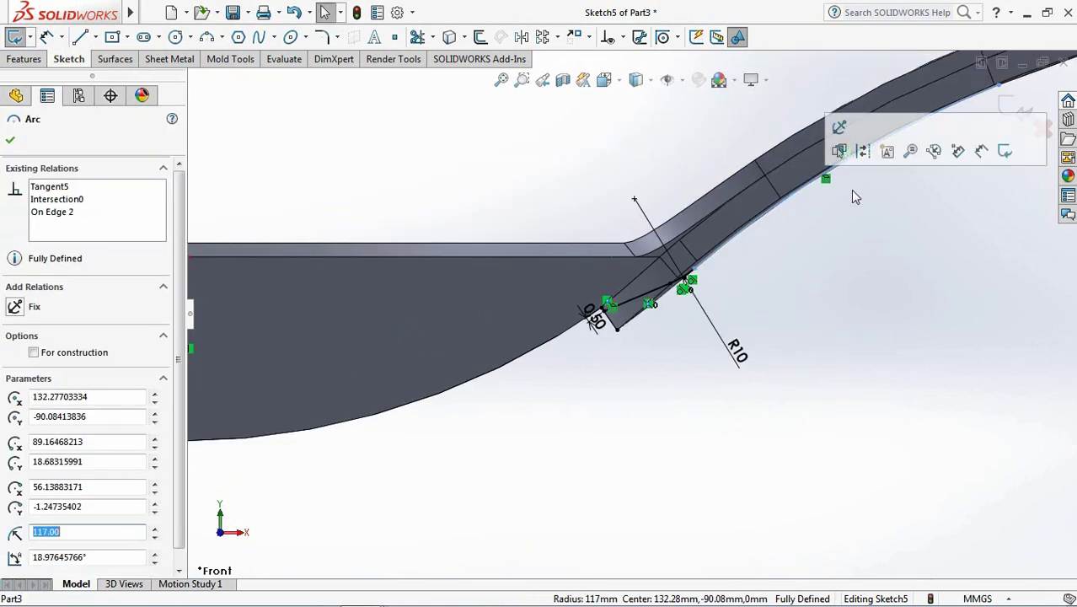
click(926, 229)
key(z)
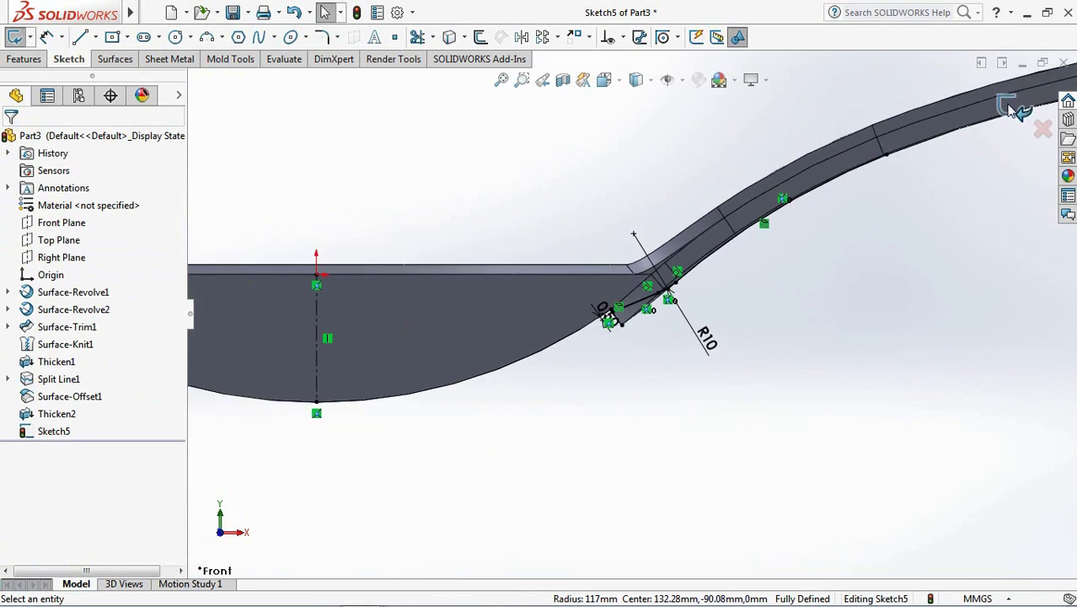
right_drag(649, 371, 602, 393)
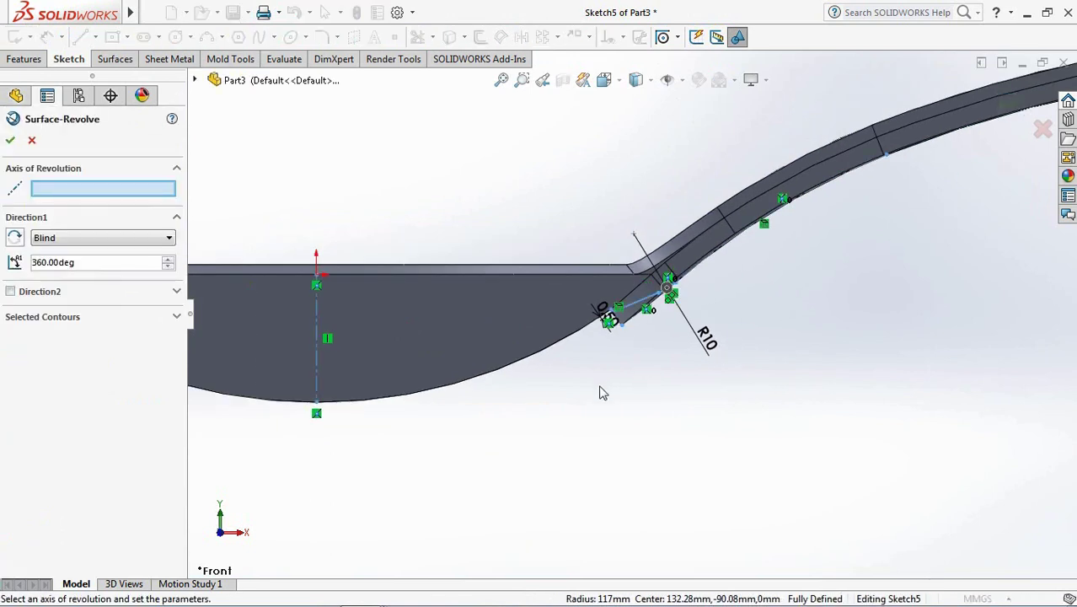
- Revolve the profile 25° mid-plane about the centreline into Surface-Revolve3
click(317, 330)
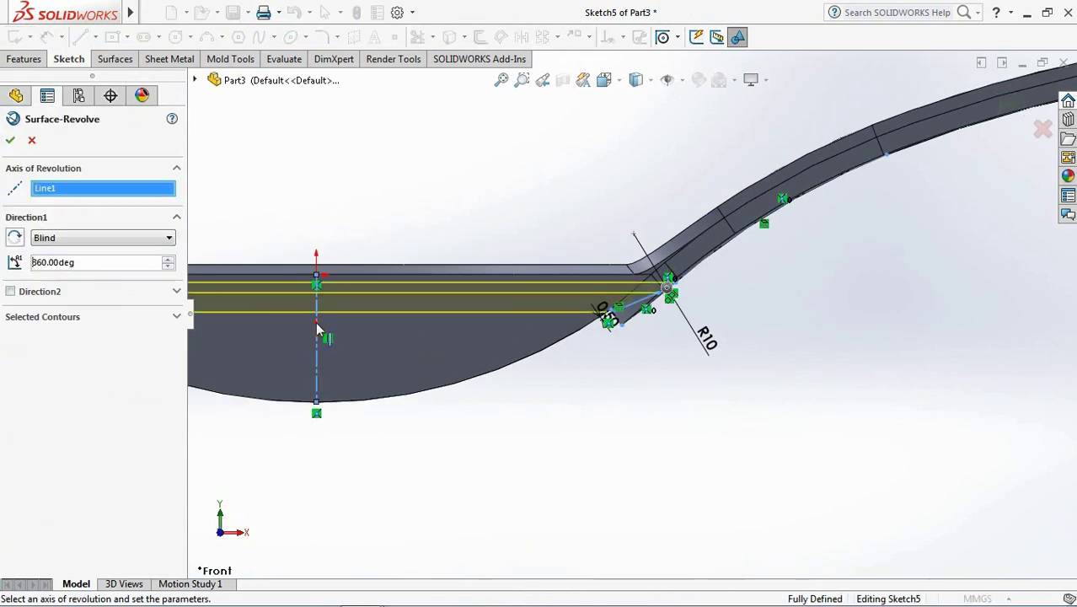
middle_drag(623, 420, 710, 412)
scroll(766, 302, up, 3)
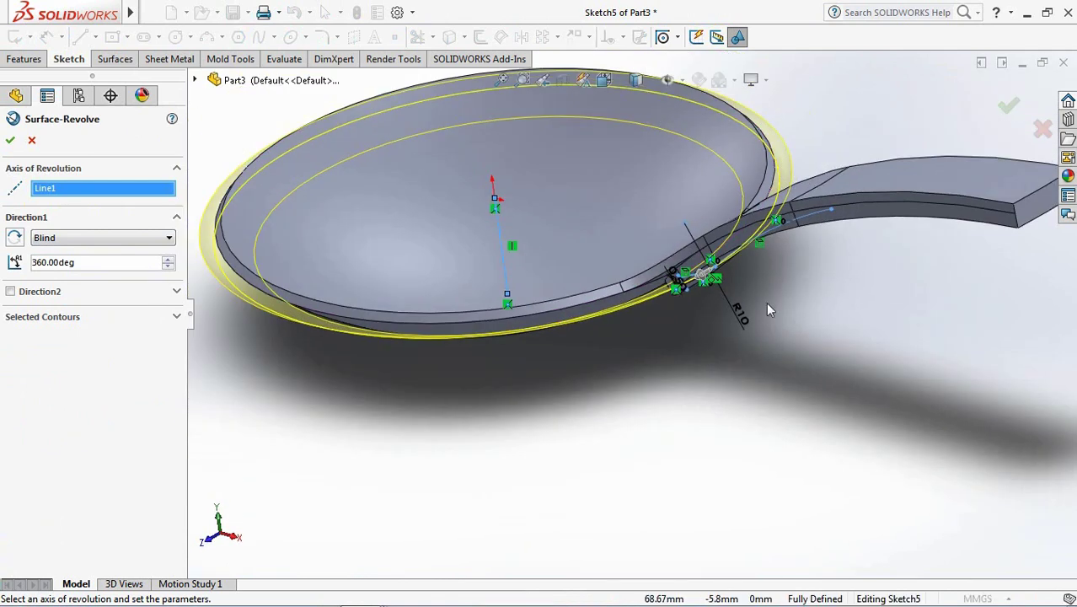
scroll(766, 301, down, 3)
click(101, 238)
click(61, 289)
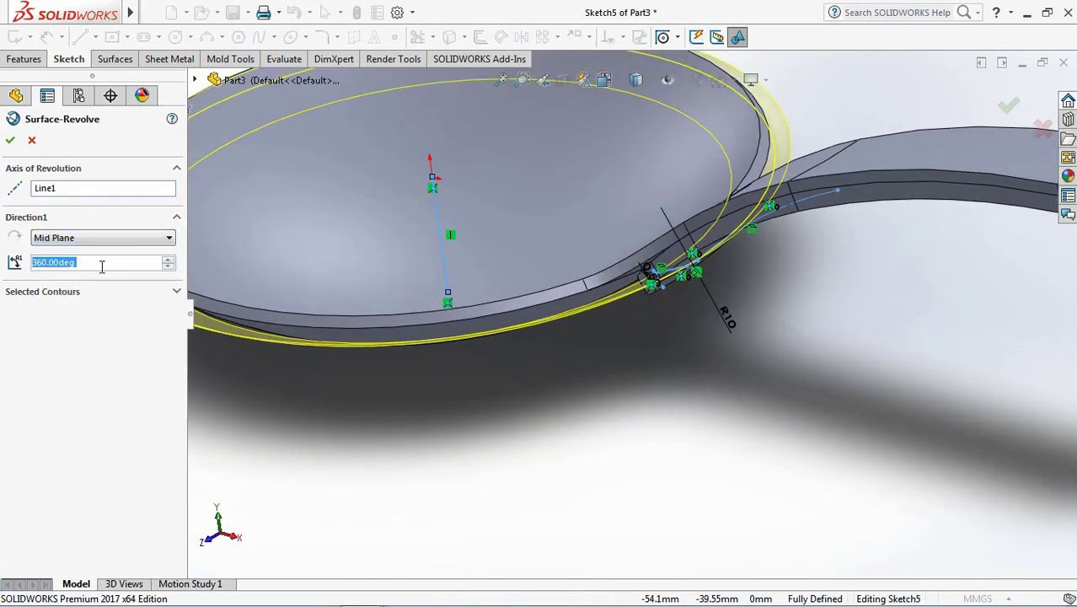
text(25)
key(Return)
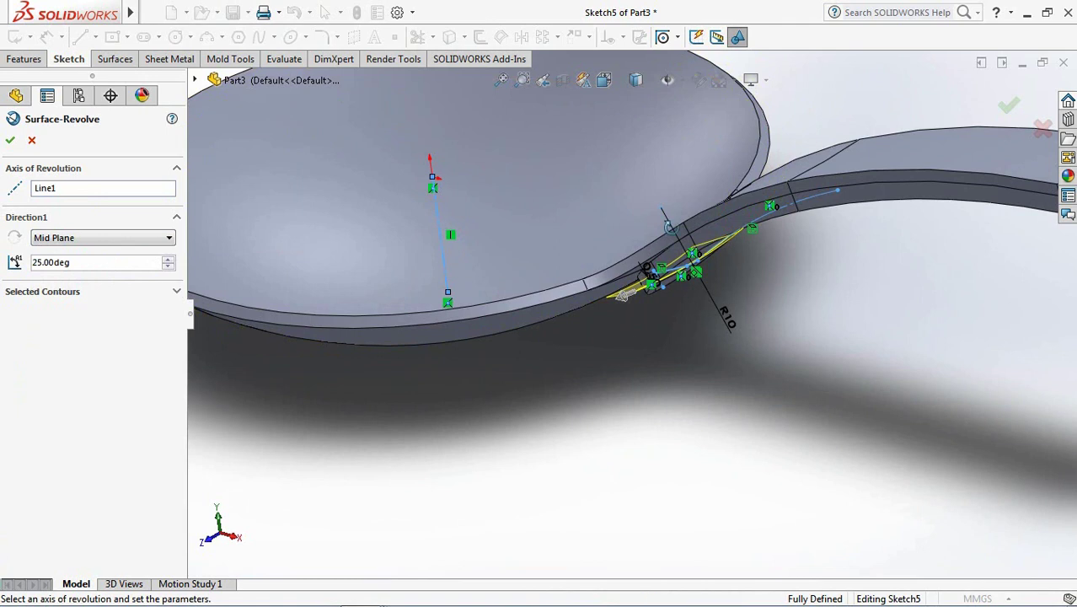
middle_drag(506, 337, 308, 239)
click(11, 142)
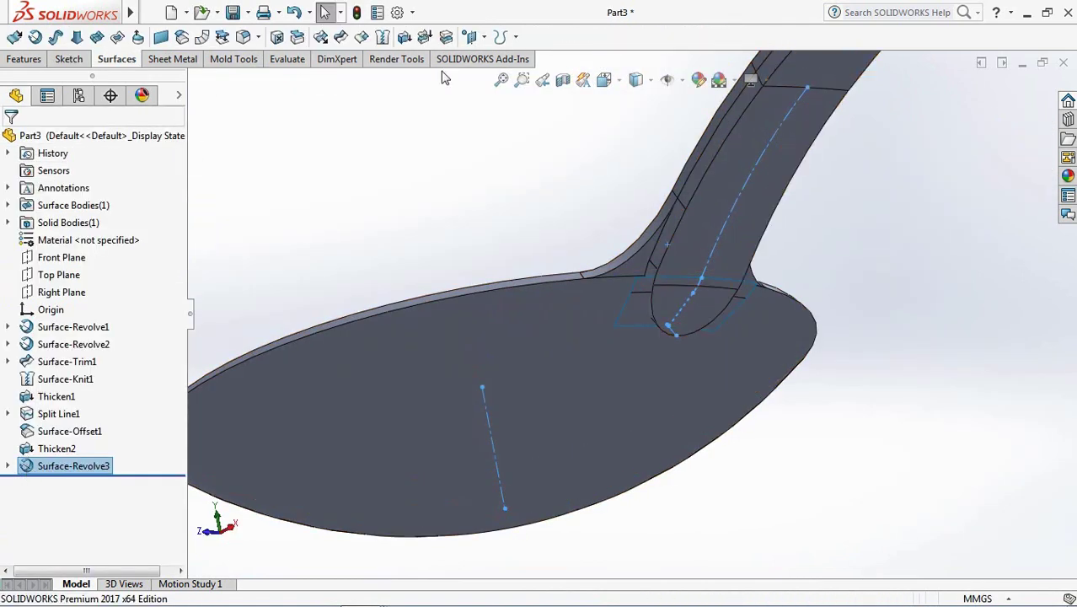
- Cut the spoon body at the handle junction with Surface-Revolve3
click(447, 38)
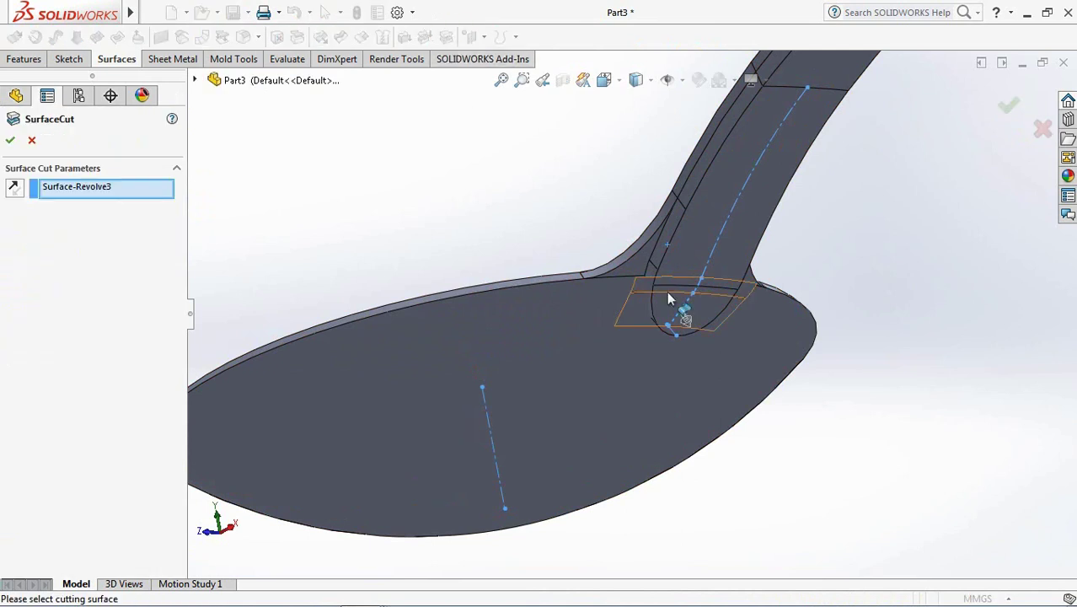
key(Return)
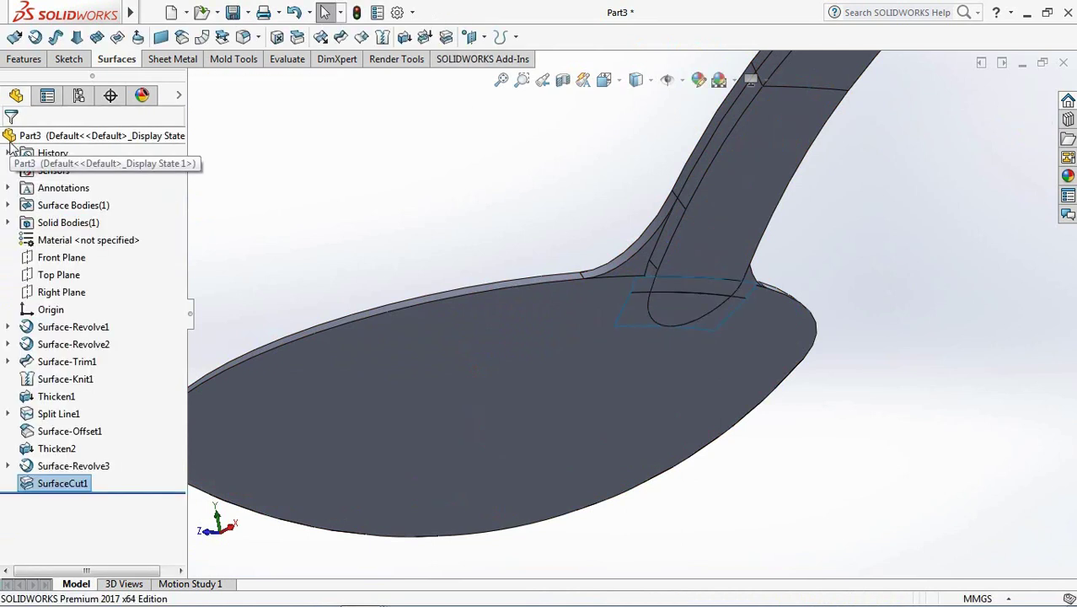
mouse_move(702, 397)
middle_down()
mouse_move(654, 305)
mouse_move(644, 308)
middle_up()
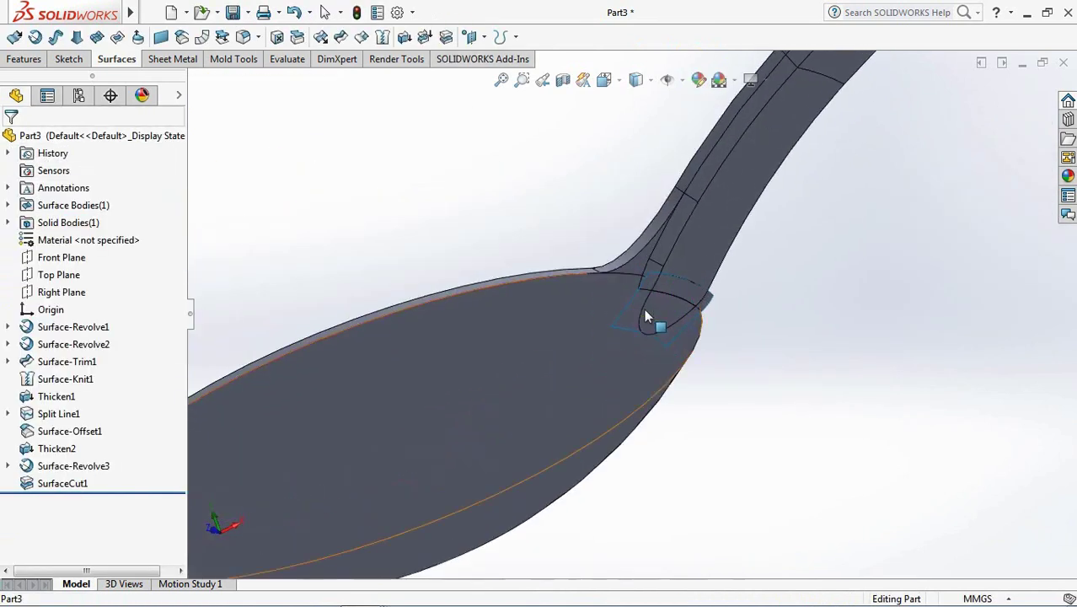
- Hide the leftover surface body and fit the spoon in view
click(641, 310)
click(701, 270)
key(f)
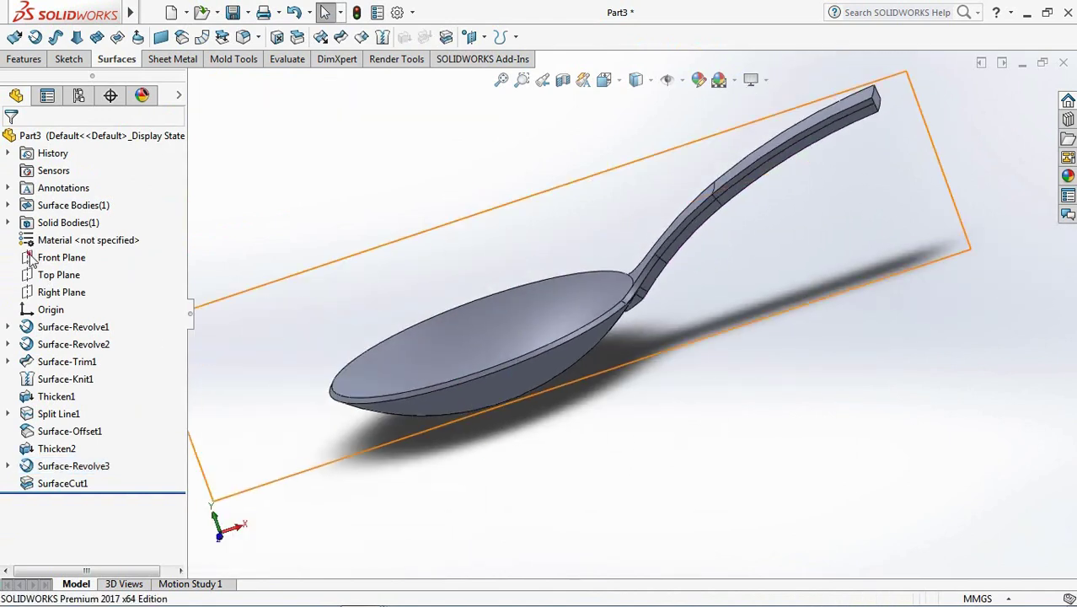
- View the spoon normal to Front Plane, then straight down onto Top Plane
click(59, 257)
click(116, 231)
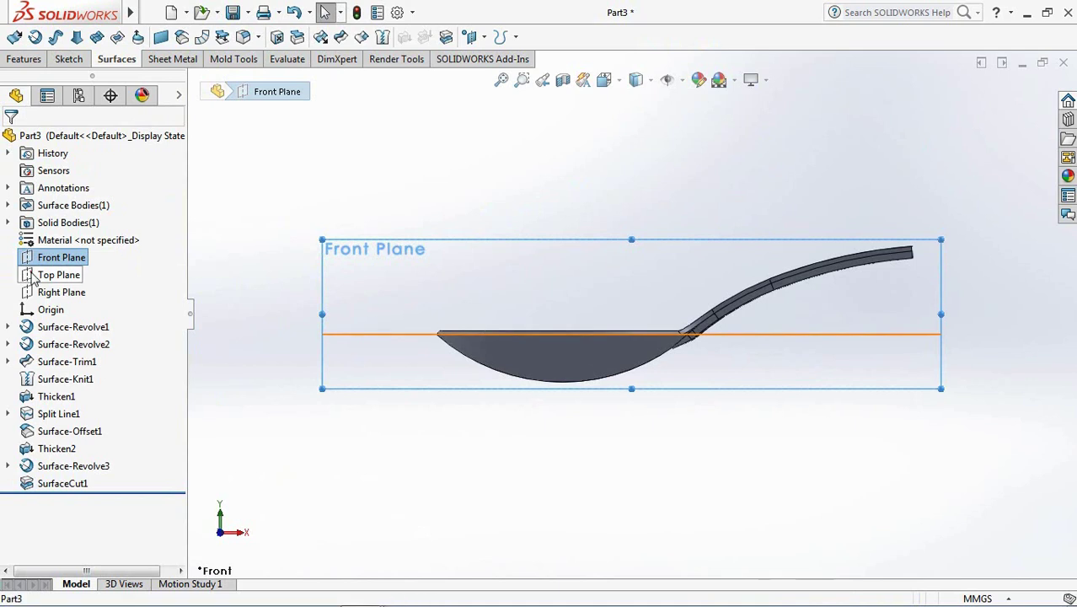
click(59, 274)
click(116, 248)
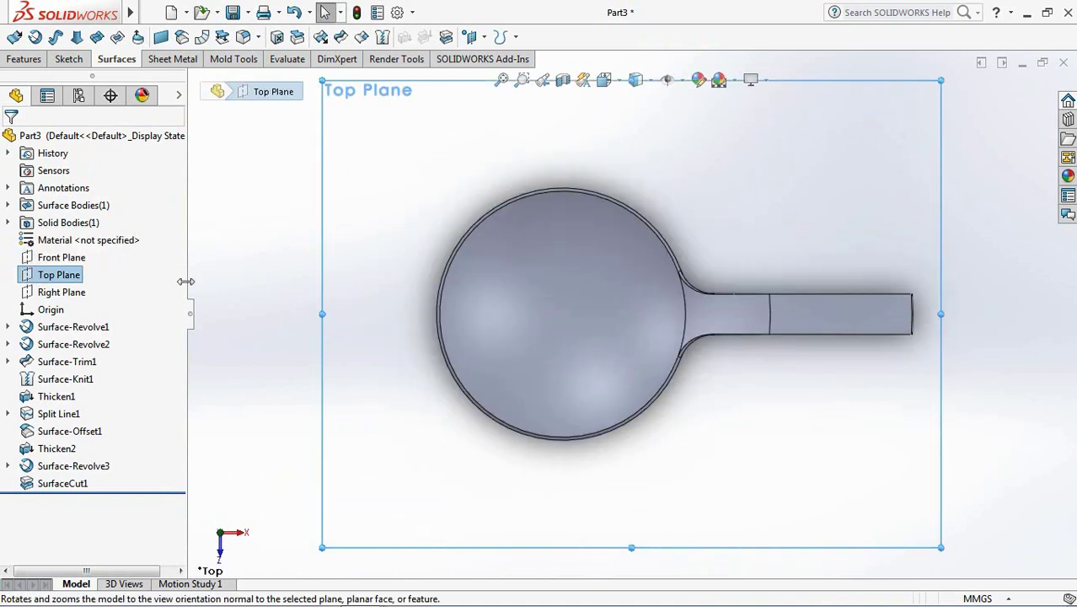
click(24, 60)
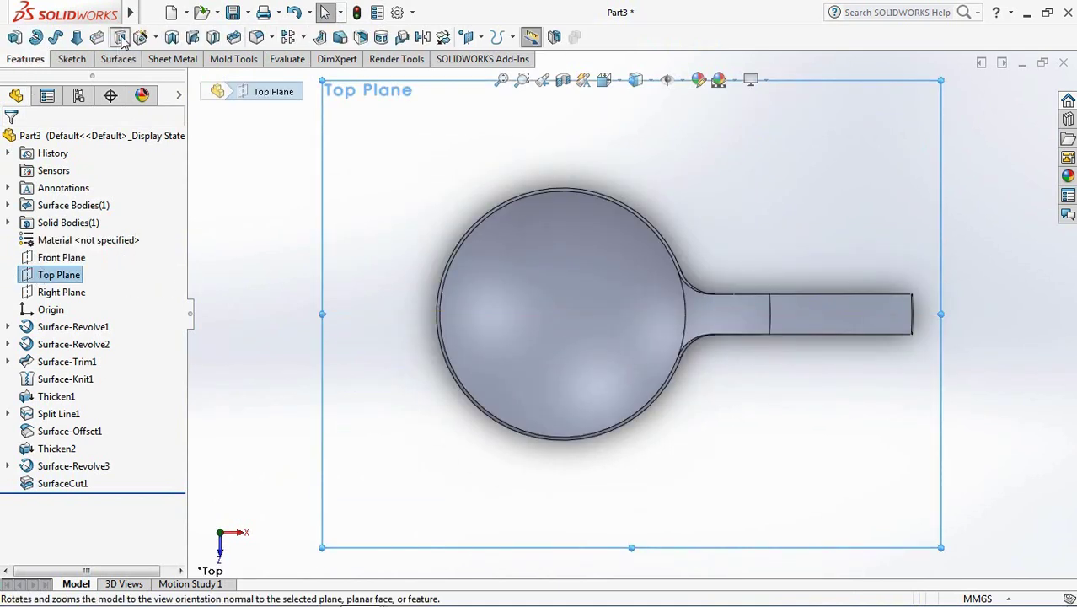
- Start a sketch on the Top Plane and draw a small circle centred at the origin
click(121, 38)
click(175, 37)
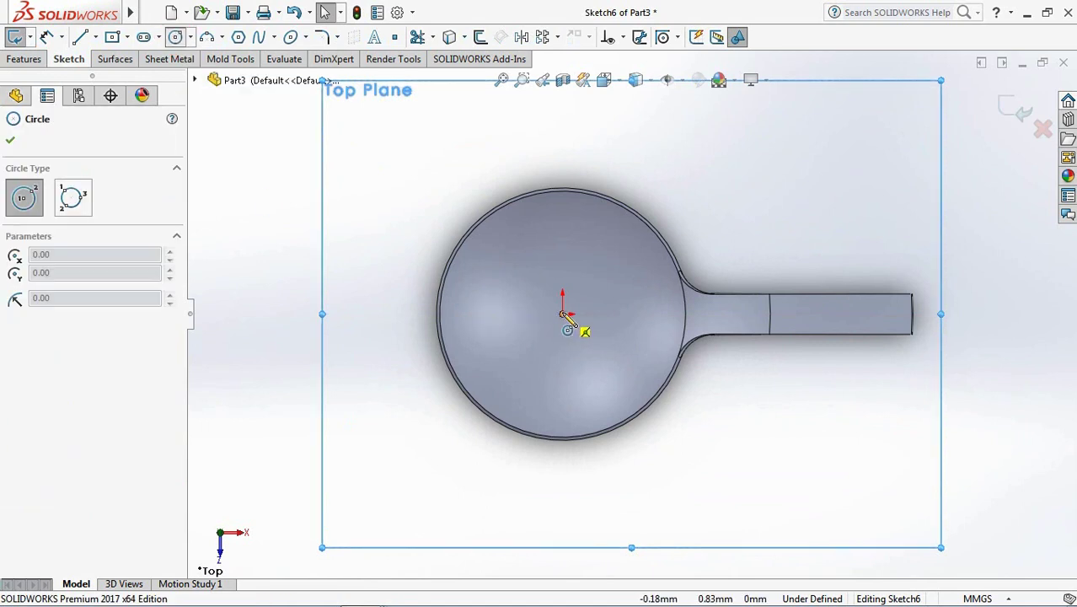
click(563, 314)
click(575, 327)
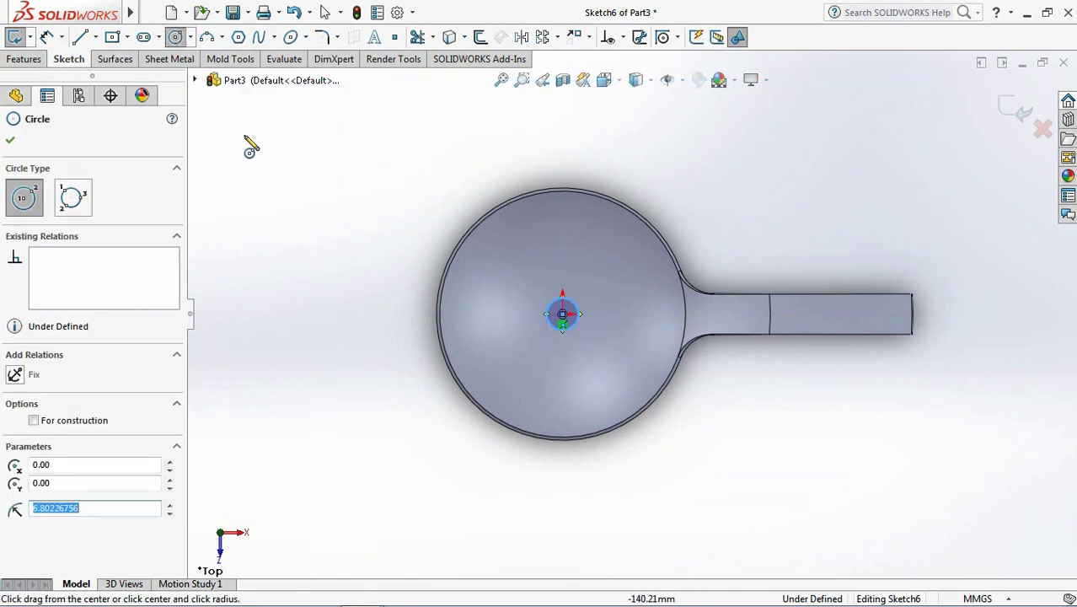
- Draw two construction centerlines from the bowl centre out to the rim
click(96, 37)
click(114, 75)
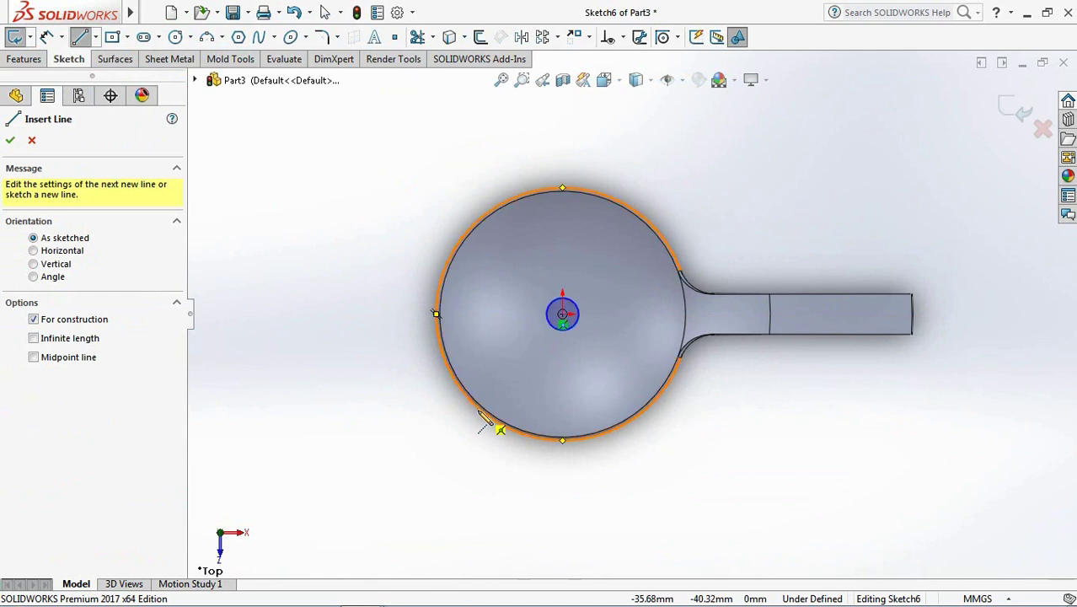
drag(470, 393, 563, 314)
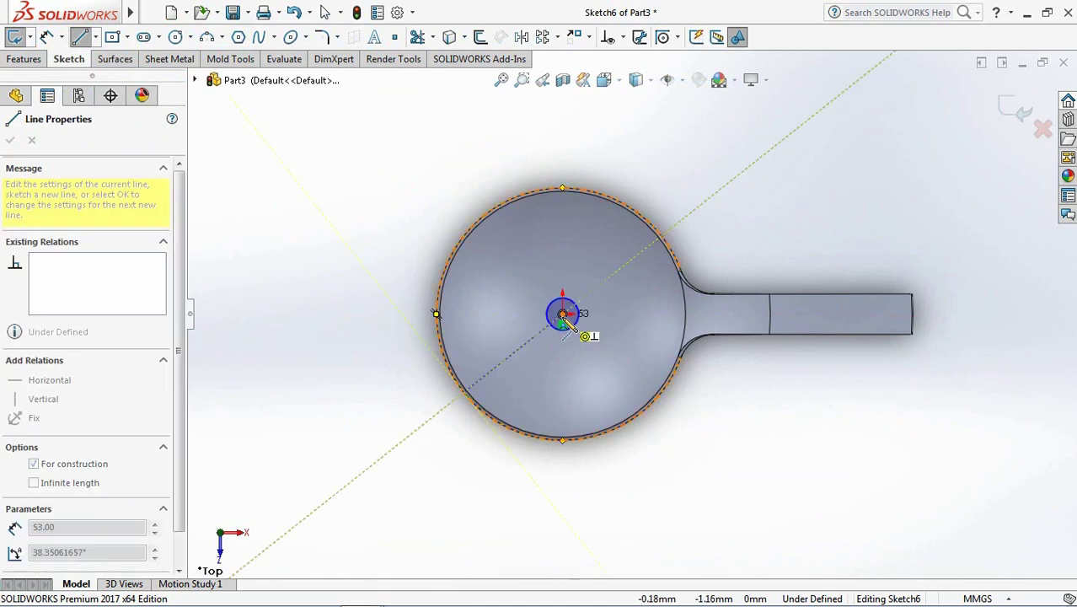
click(643, 415)
right_click(644, 412)
click(679, 419)
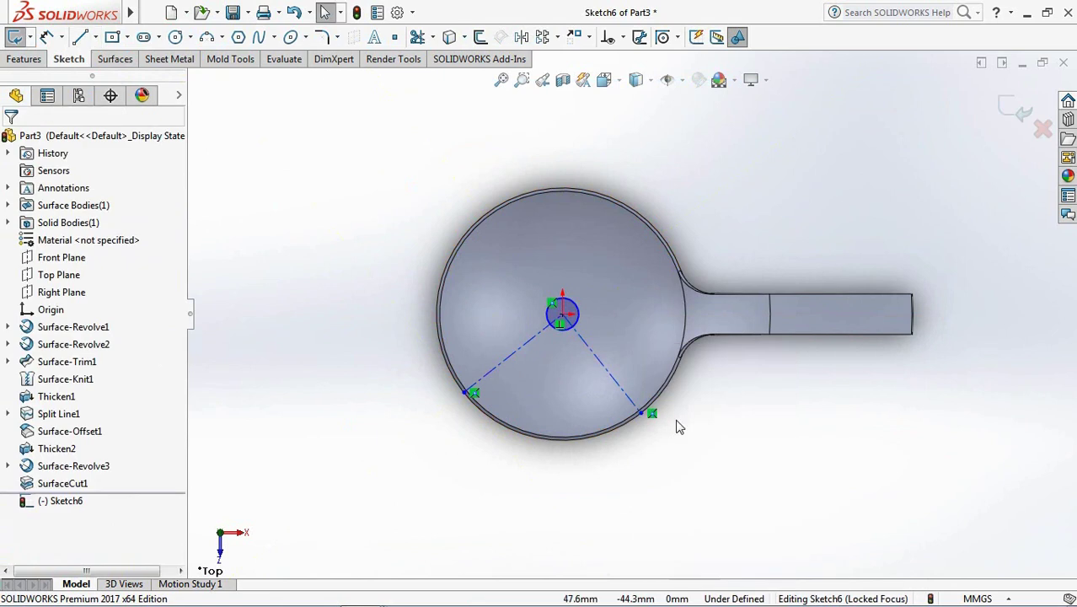
- Make the two centerline endpoints on the rim Horizontal
click(623, 37)
click(649, 74)
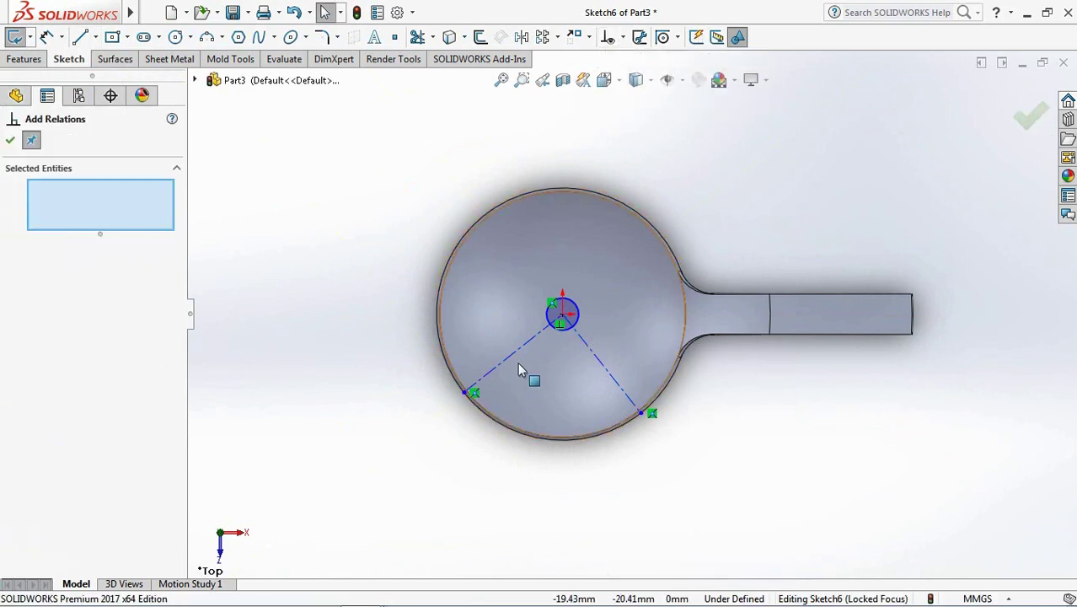
click(464, 392)
click(643, 413)
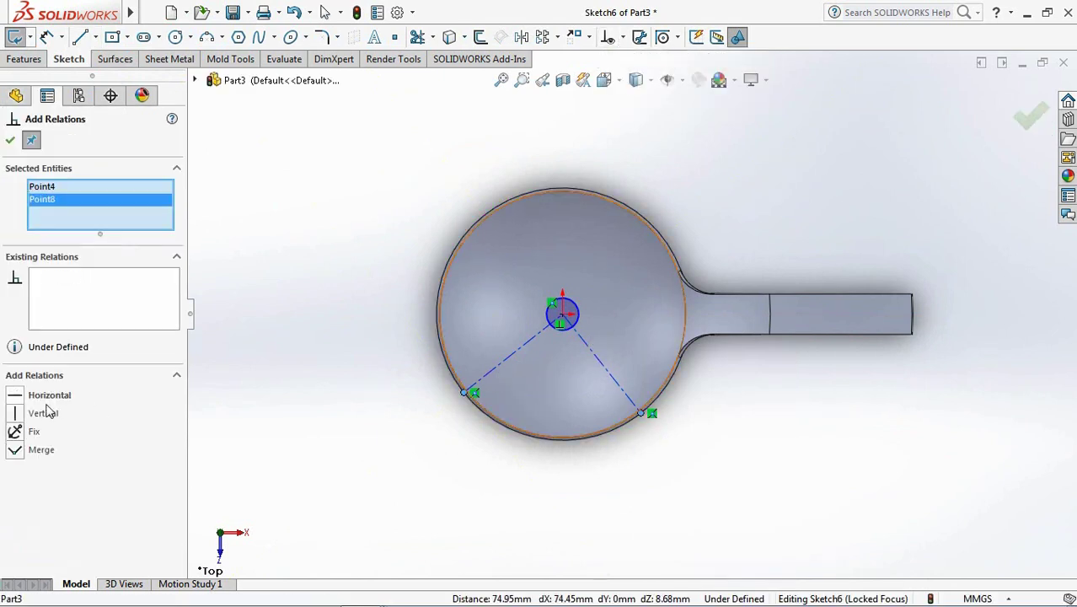
click(16, 396)
click(10, 142)
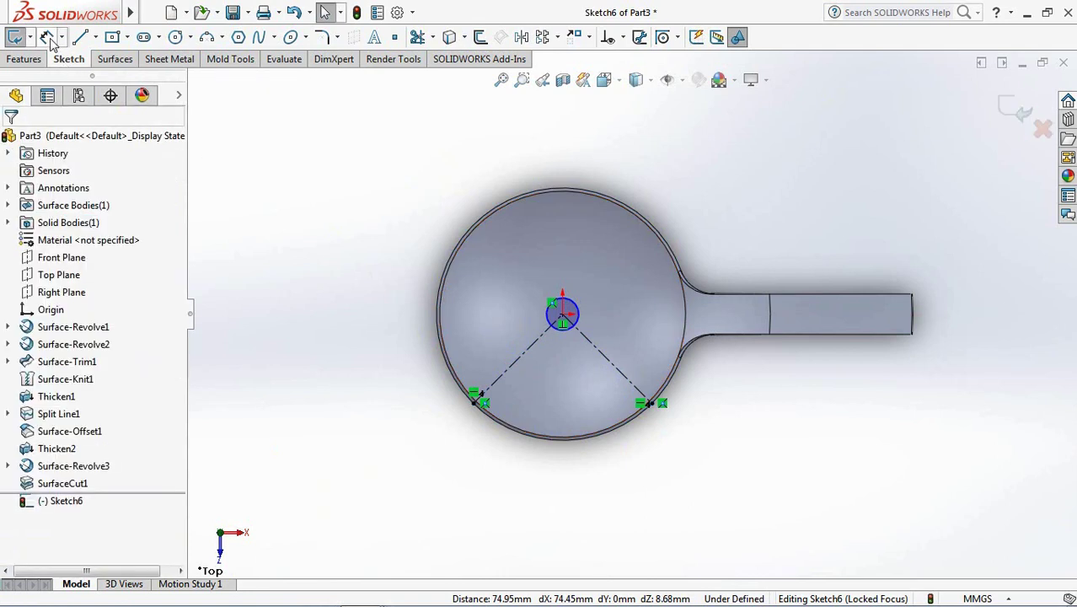
- Dimension the small circle to a 4 mm diameter
click(574, 314)
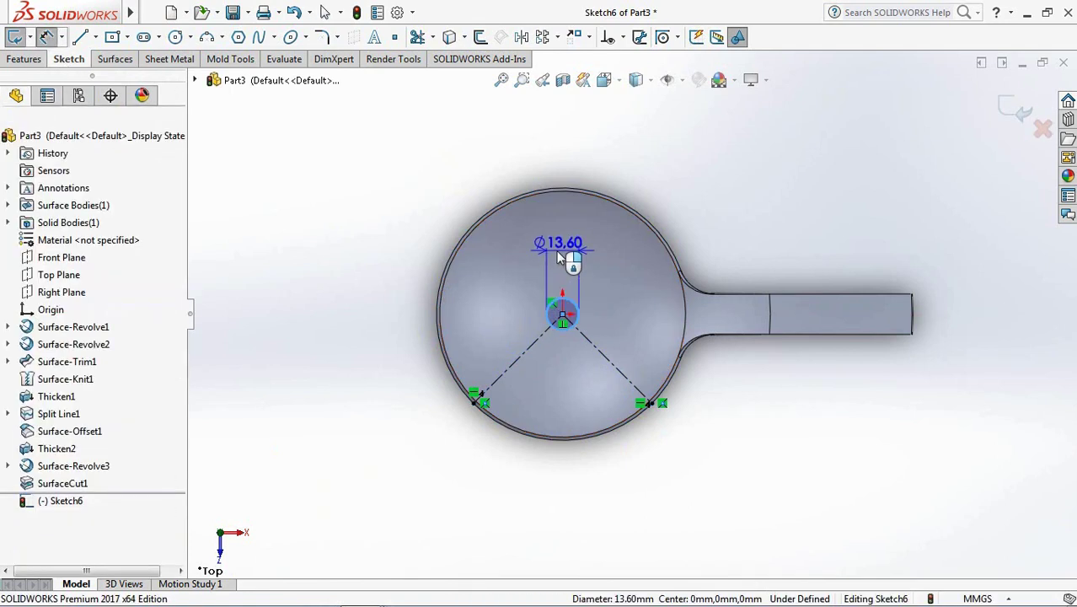
click(565, 253)
text(4)
click(489, 243)
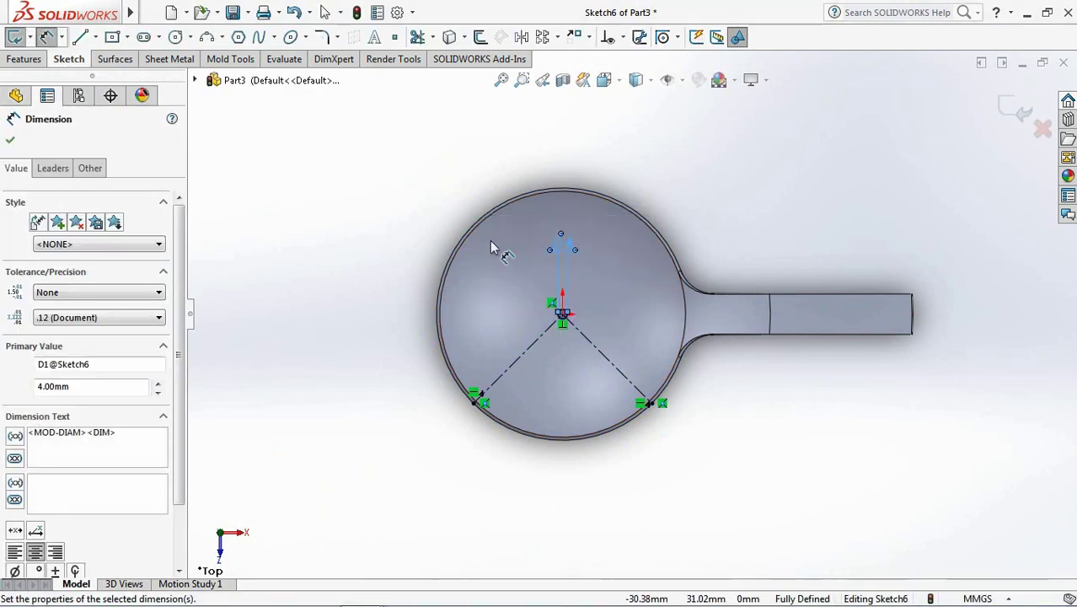
click(444, 181)
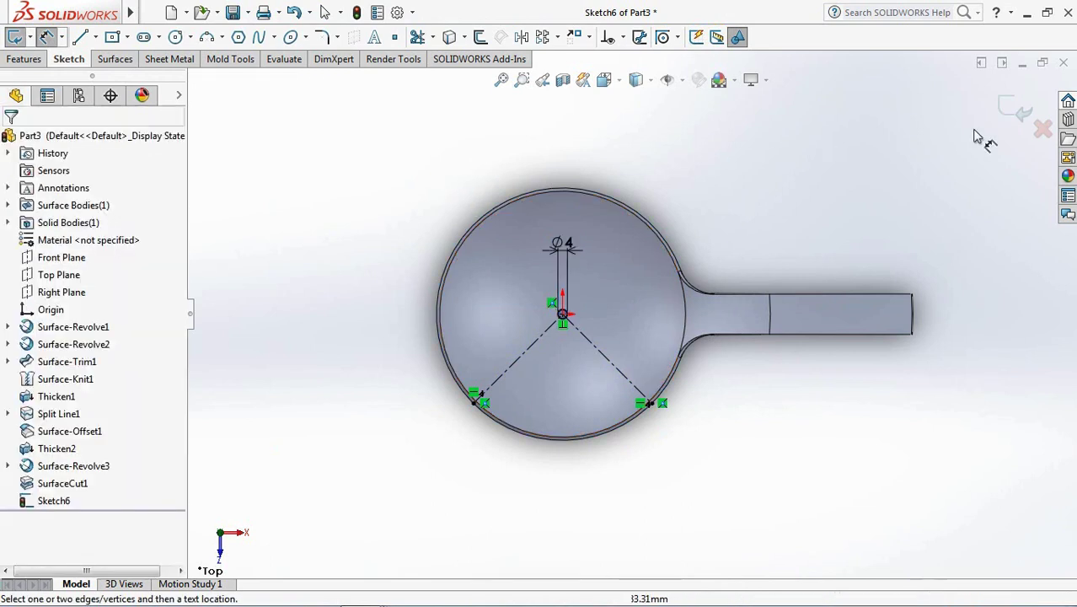
key(Escape)
- Extrude-cut the Ø4 circle Through All to leave a hole at the bowl centre
key(c)
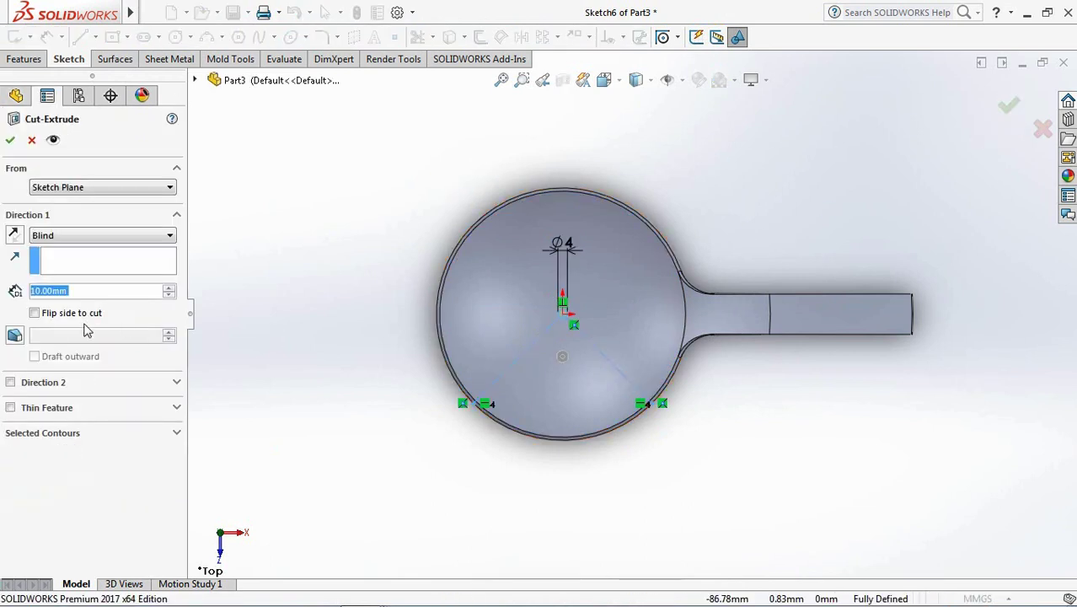
click(56, 256)
middle_drag(310, 331, 321, 262)
click(10, 141)
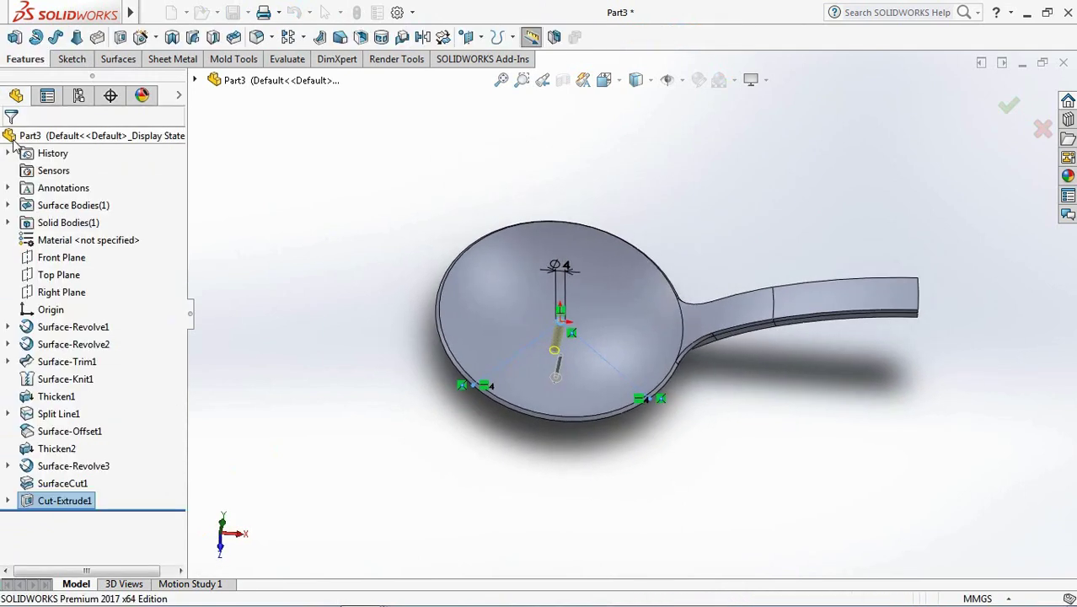
- Expand Cut-Extrude1 in the feature tree to reveal Sketch6
click(8, 501)
click(38, 504)
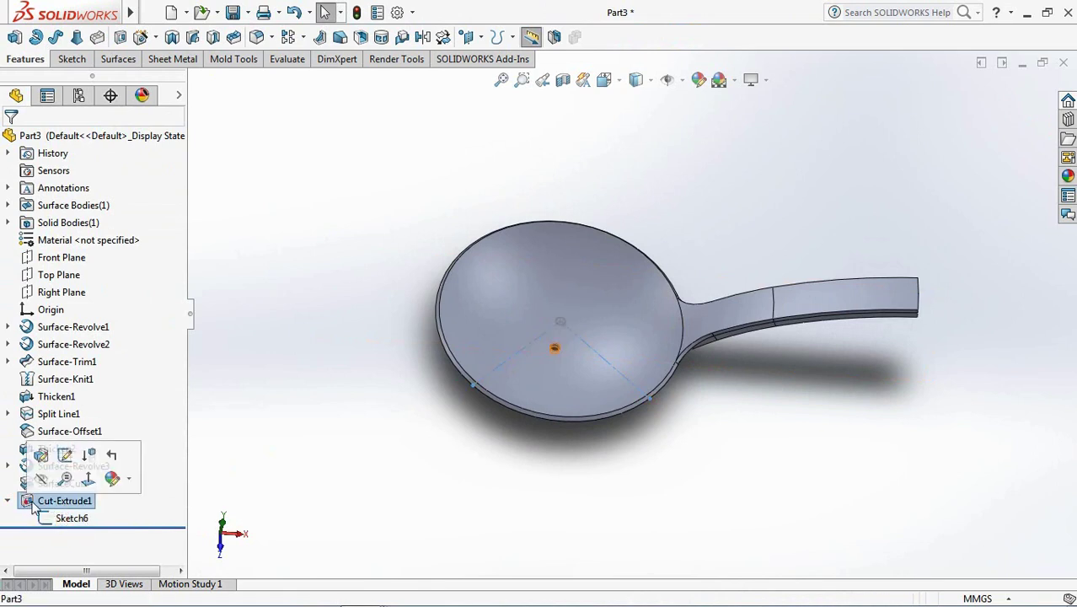
middle_drag(332, 244, 335, 251)
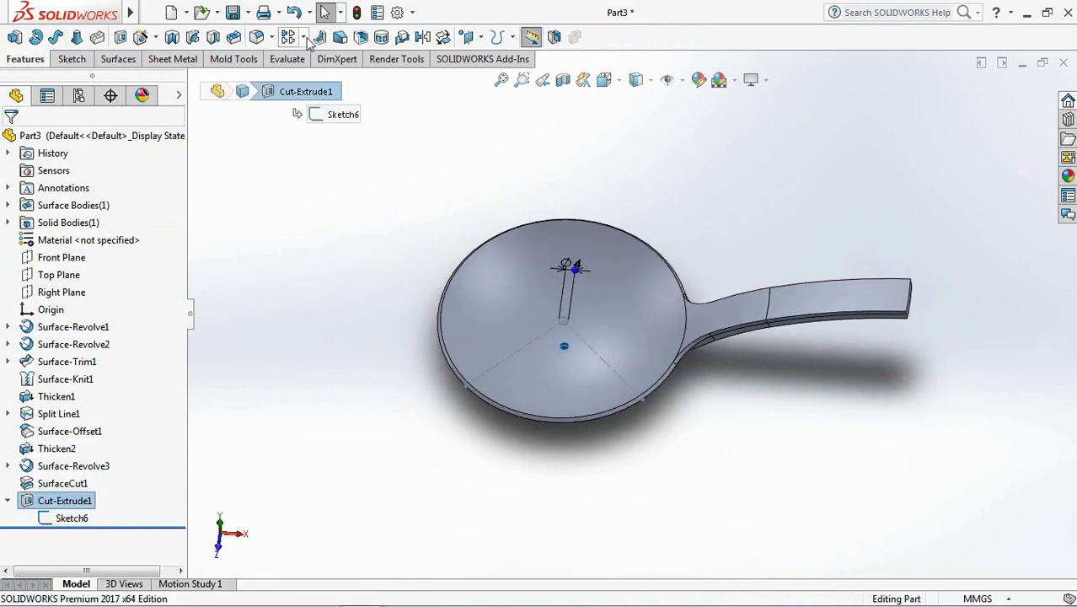
click(303, 38)
- Set up a Linear Pattern of the hole along Line2 and Line1, 10 mm, 5 instances each
click(403, 61)
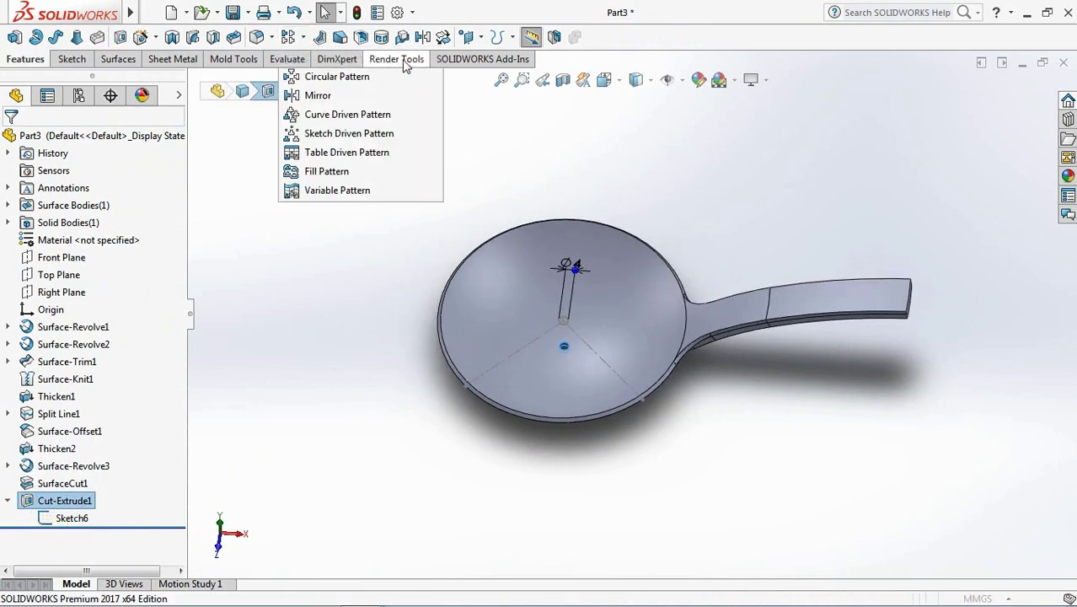
click(565, 315)
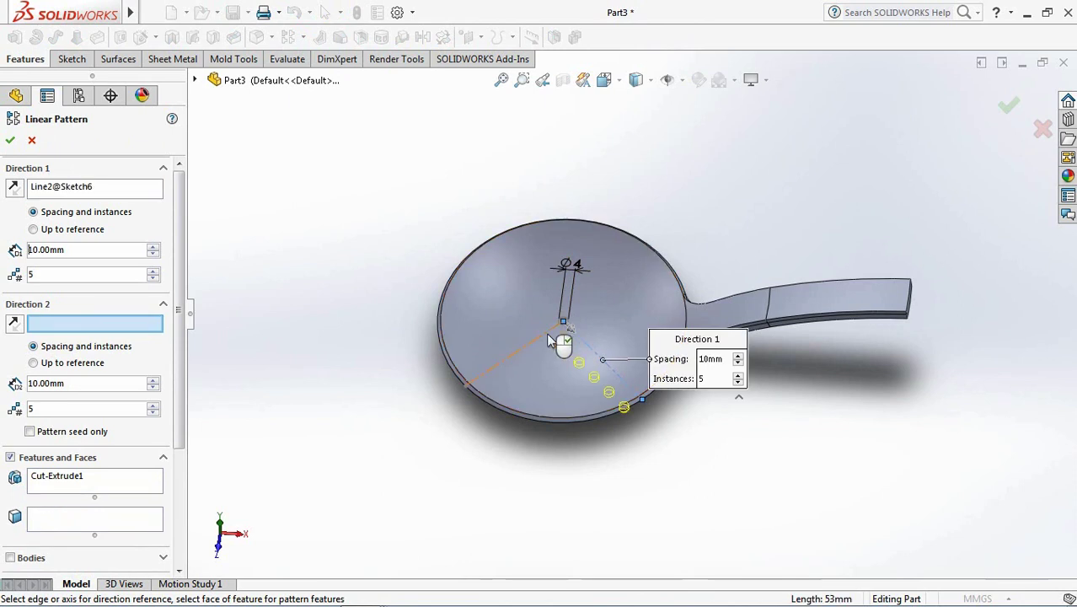
click(547, 332)
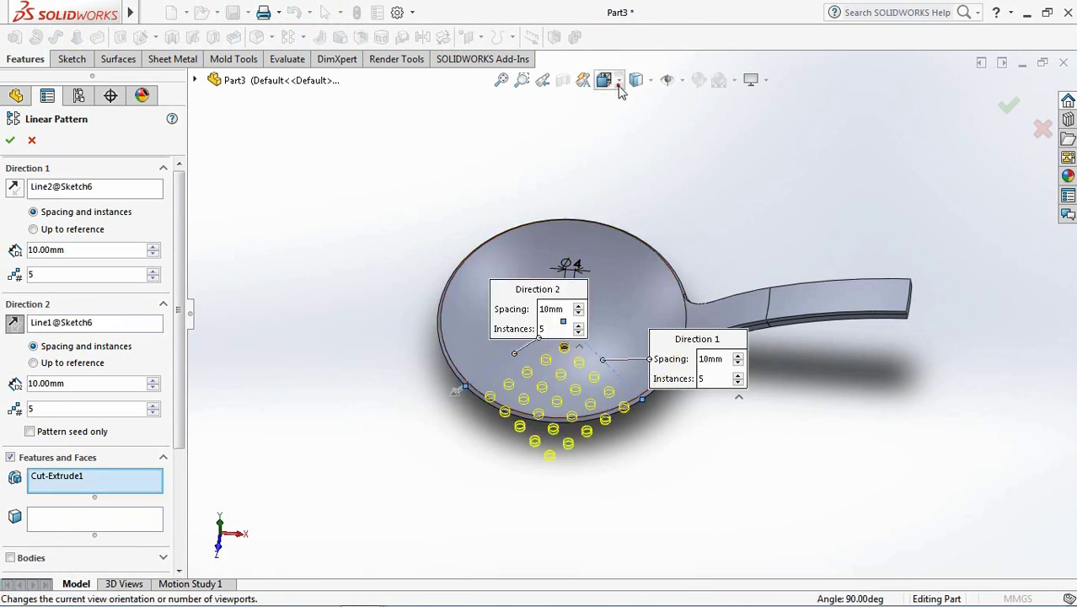
click(618, 84)
click(627, 126)
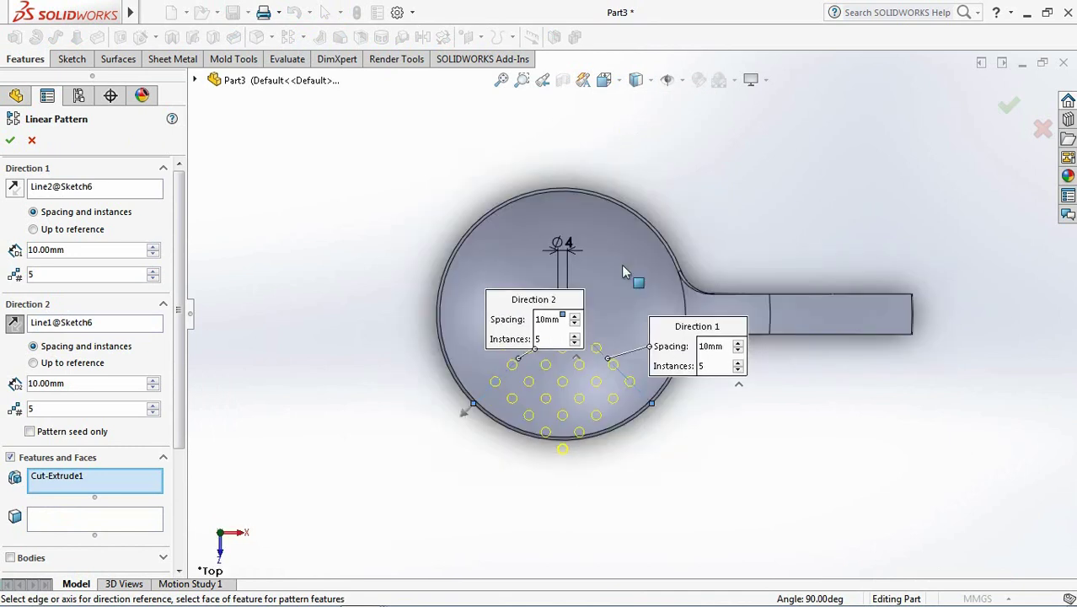
scroll(181, 427, down, 3)
- Skip instances (5,5), (5,4) and (4,5) beyond the rim and accept the pattern
click(163, 428)
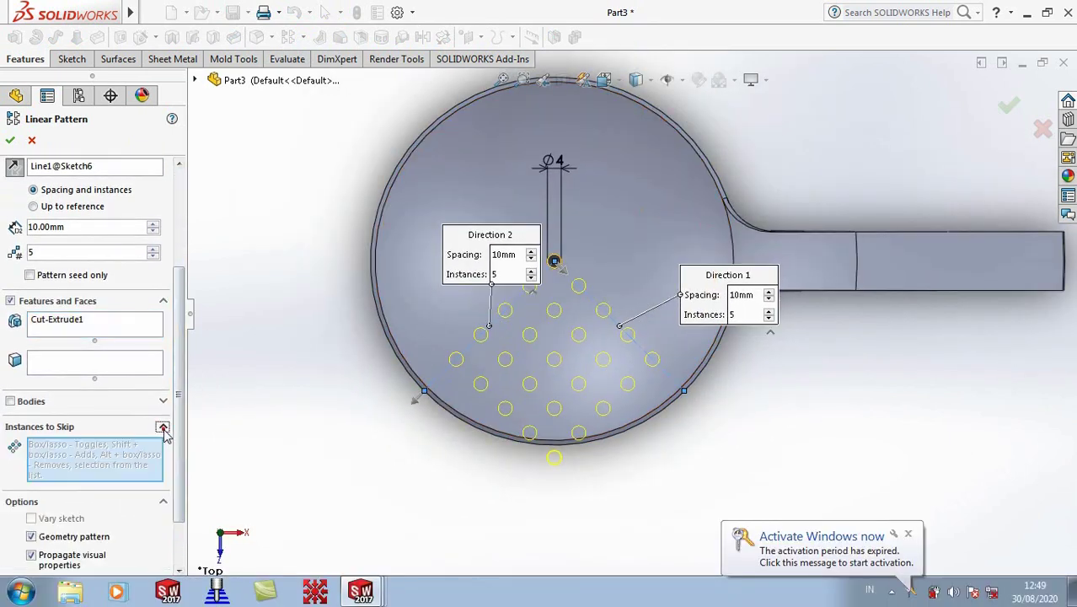
click(554, 459)
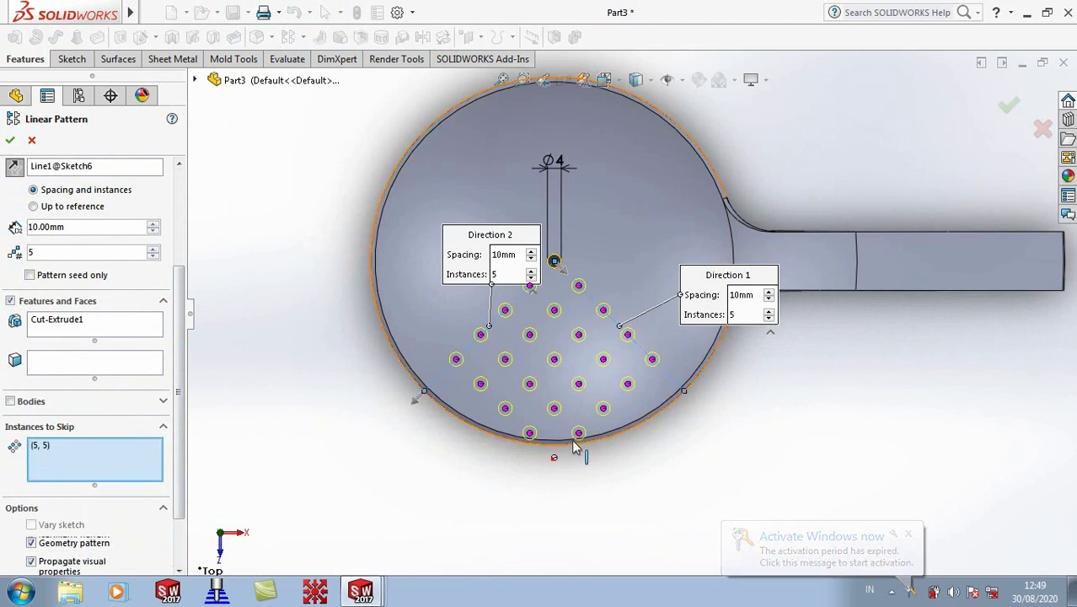
click(578, 434)
click(529, 434)
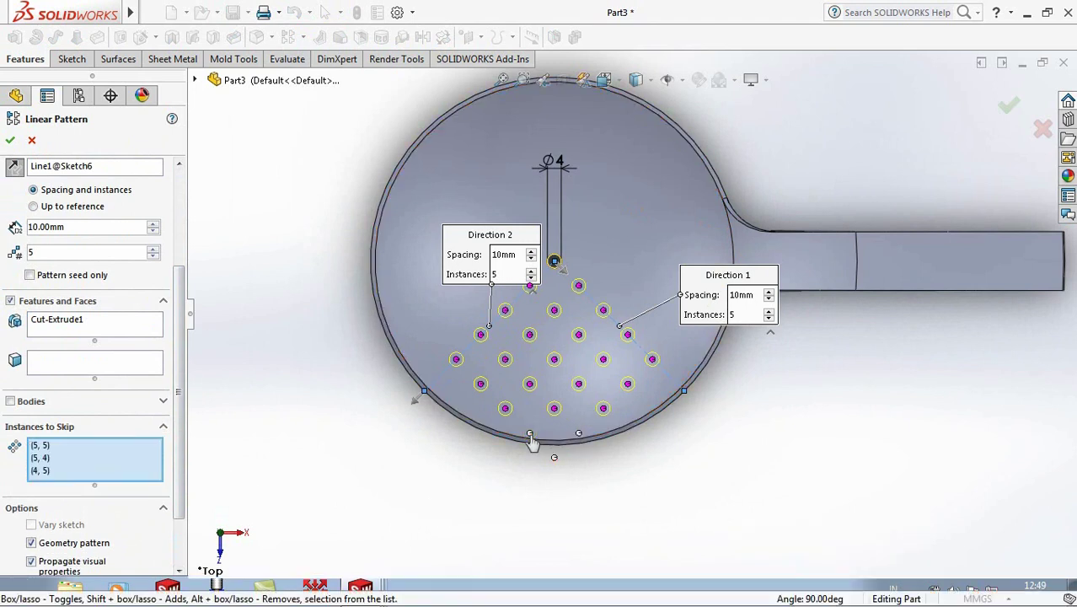
scroll(172, 458, down, 2)
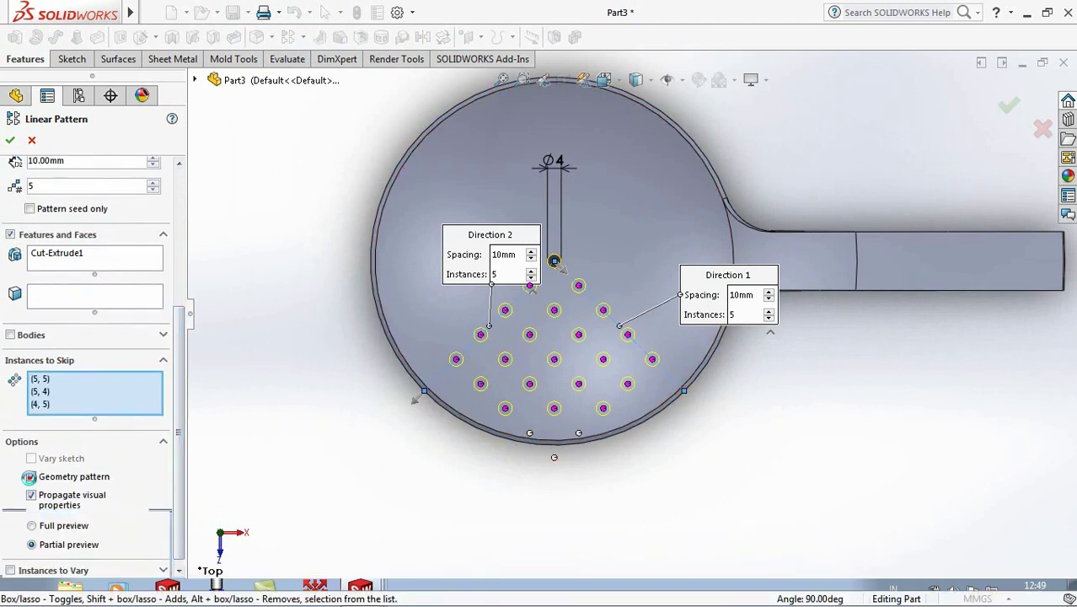
click(10, 140)
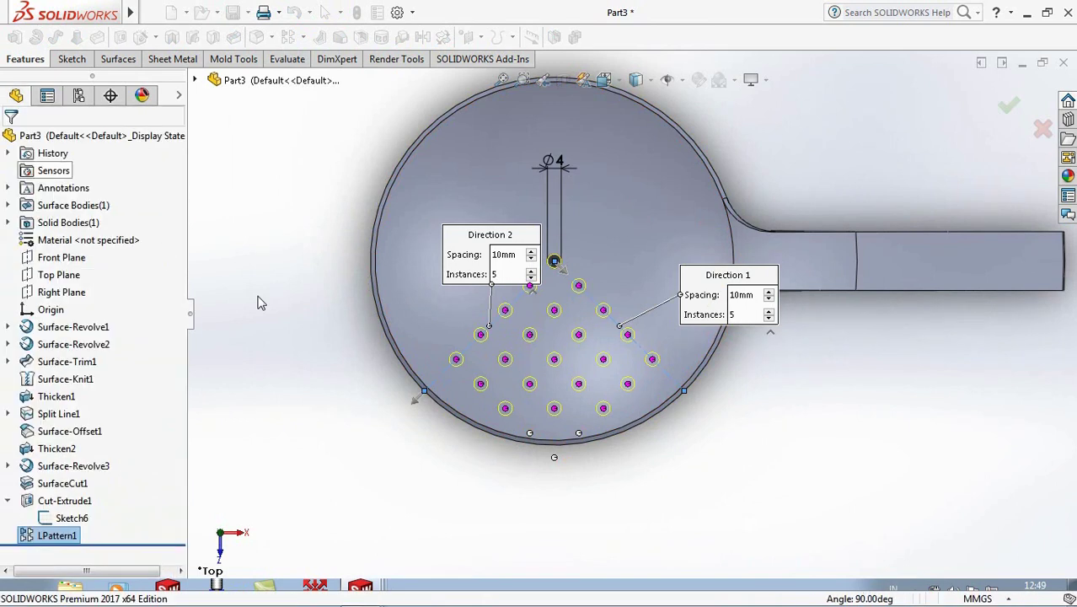
middle_drag(328, 455, 313, 405)
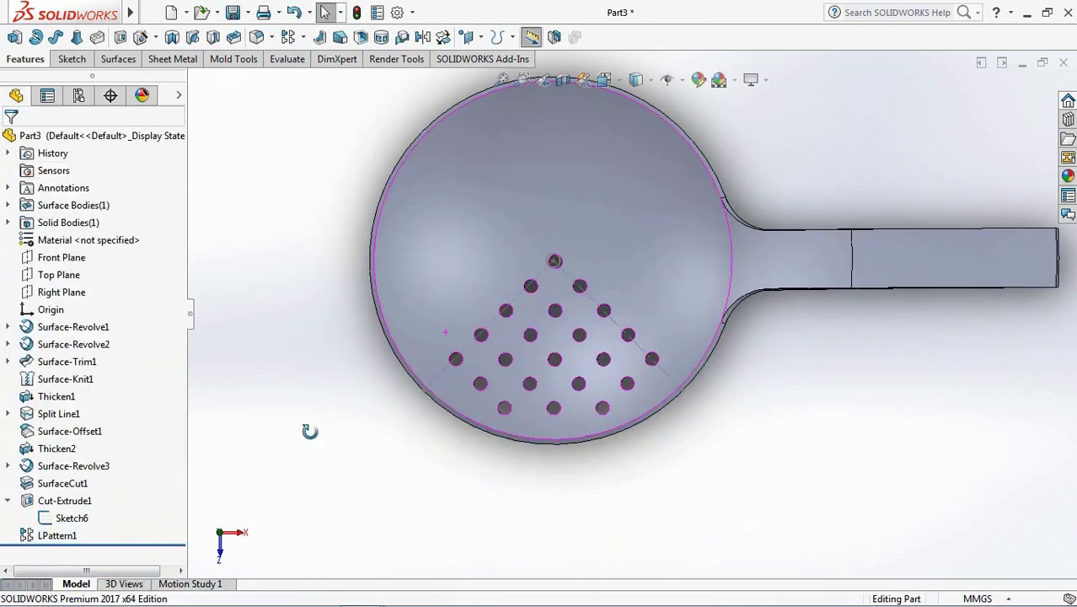
click(51, 535)
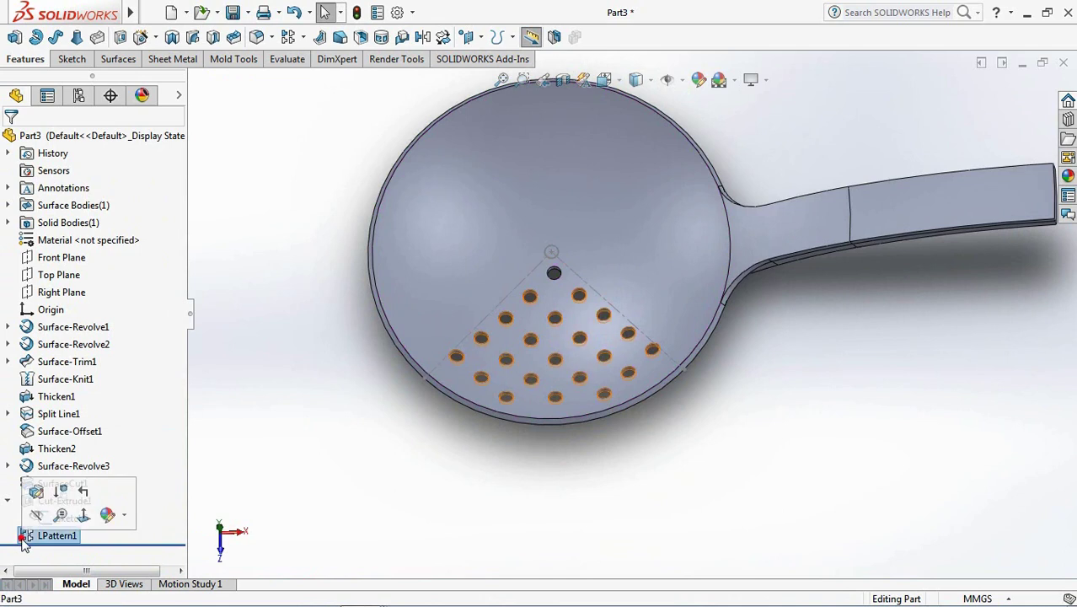
- Circular-pattern LPattern1 four times equally over 360° about the bowl face
click(302, 36)
click(324, 77)
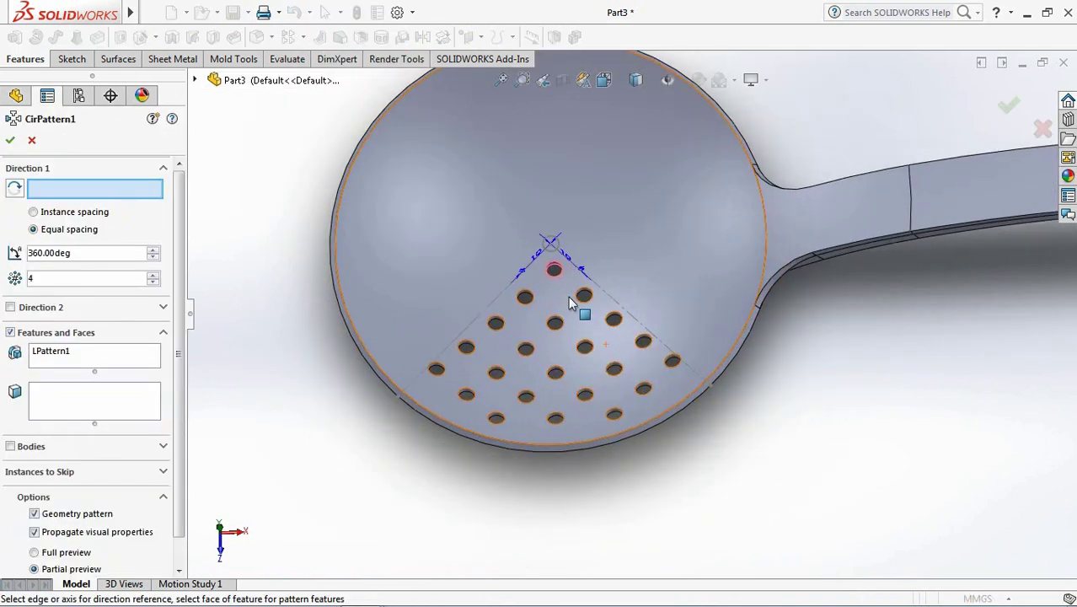
scroll(569, 296, down, 5)
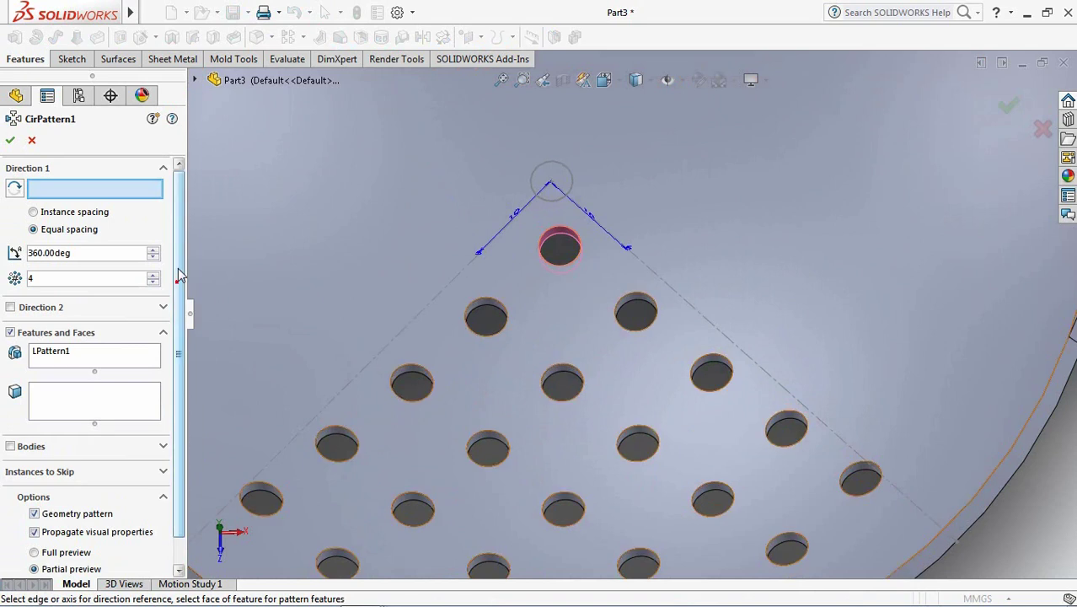
scroll(560, 246, down, 2)
click(561, 244)
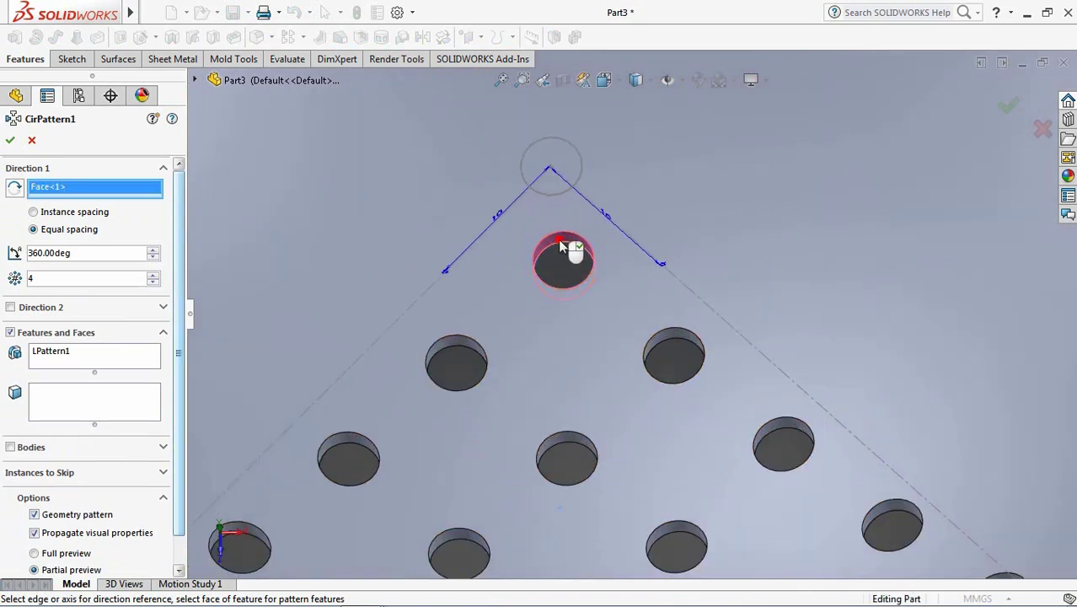
scroll(559, 244, up, 3)
scroll(561, 246, up, 2)
scroll(561, 246, up, 2)
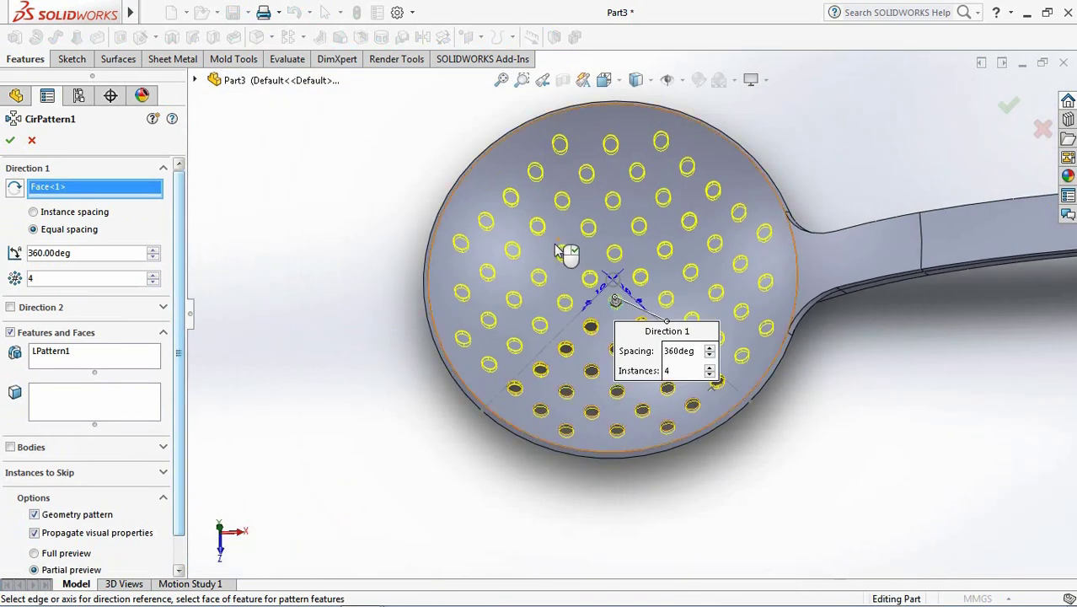
key(ctrl+8)
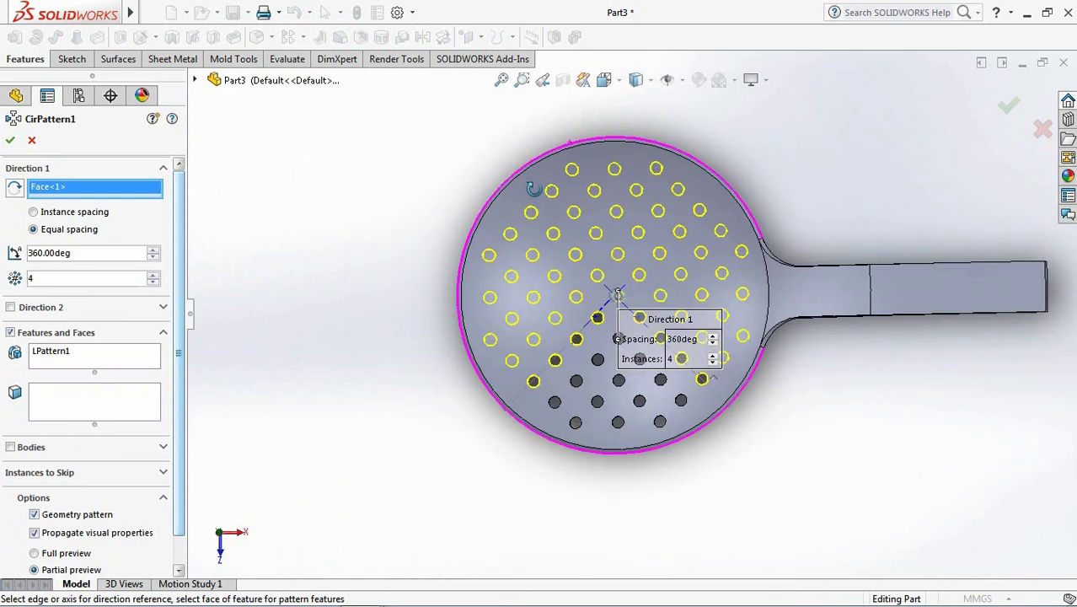
click(8, 140)
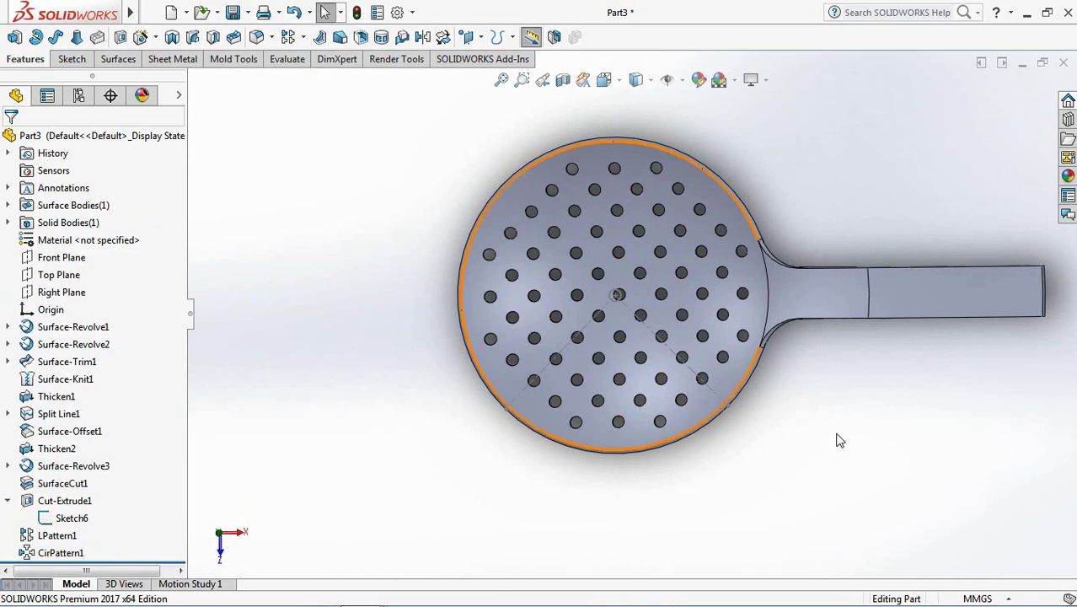
click(650, 336)
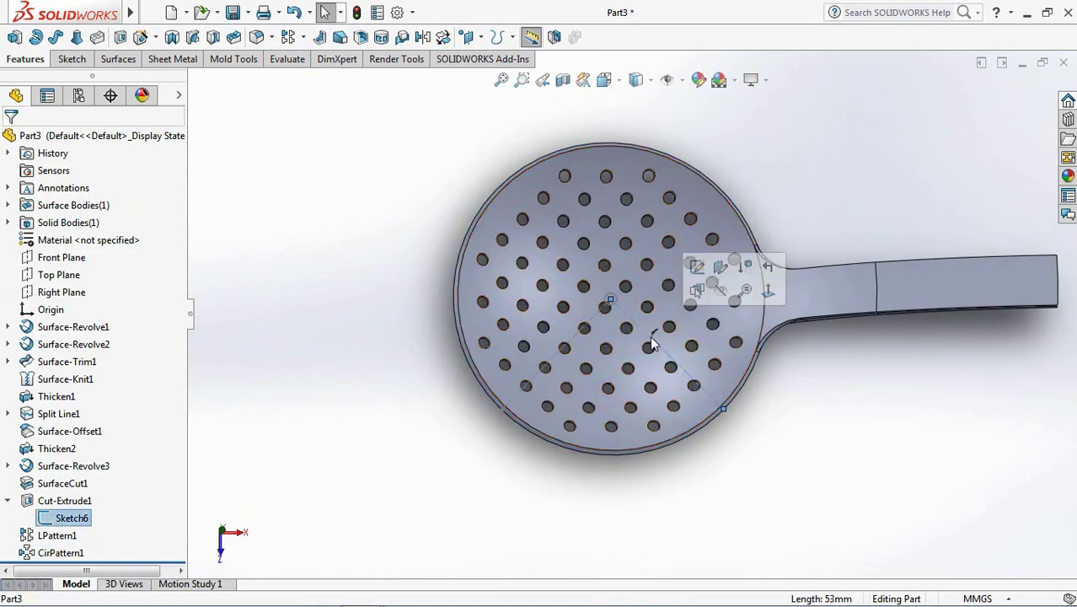
- Hide Sketch6 and bring the handle's end face into view
click(696, 289)
key(z)
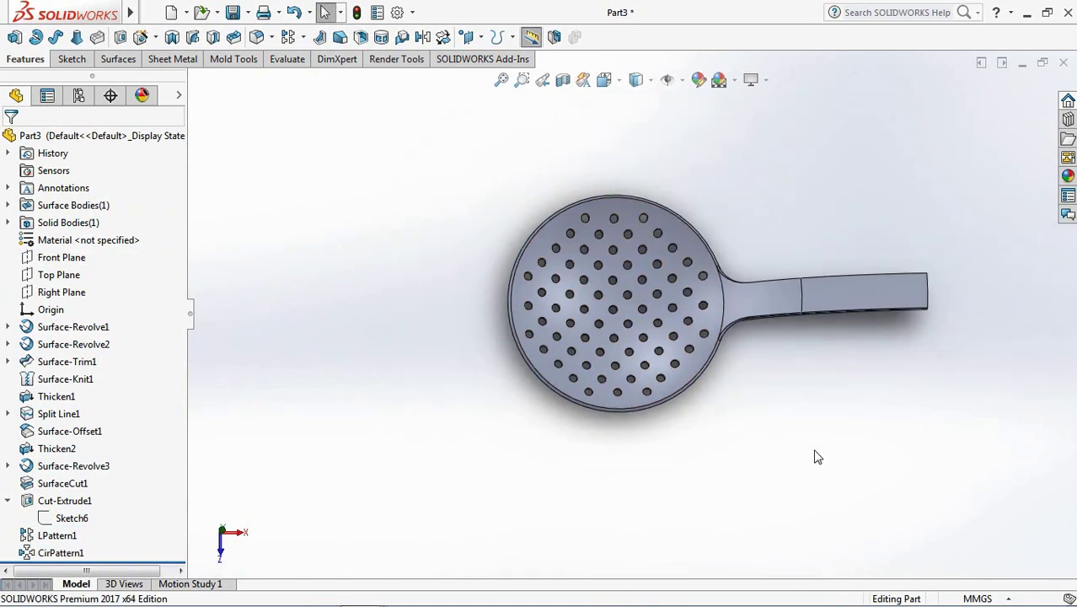
middle_drag(816, 456, 797, 309)
scroll(752, 280, down, 3)
scroll(734, 291, down, 3)
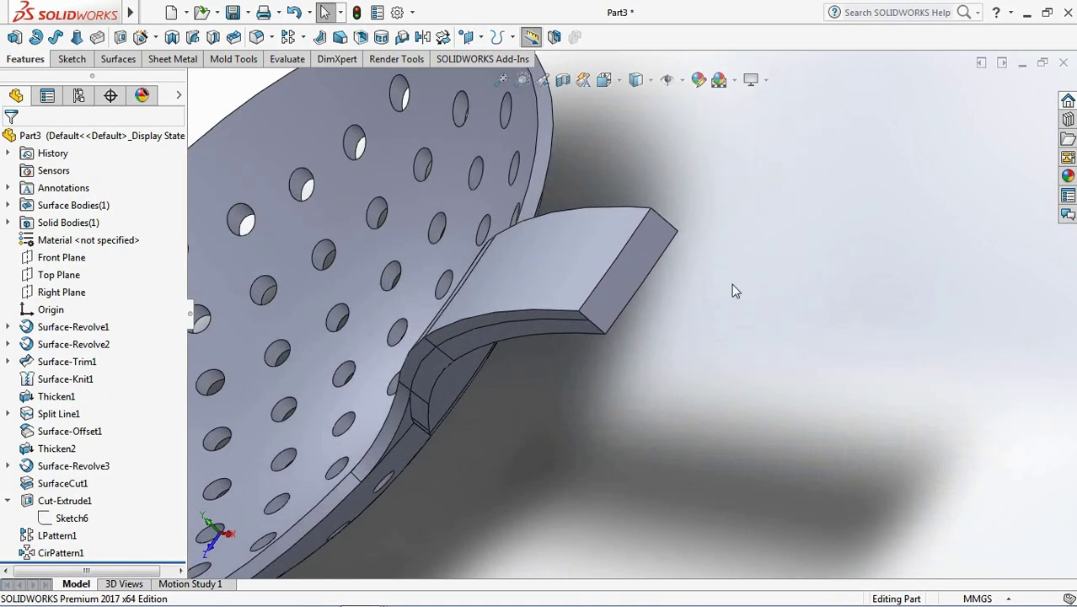
- Create Plane1 through three vertices of the handle end face and sketch on it
click(482, 37)
click(497, 58)
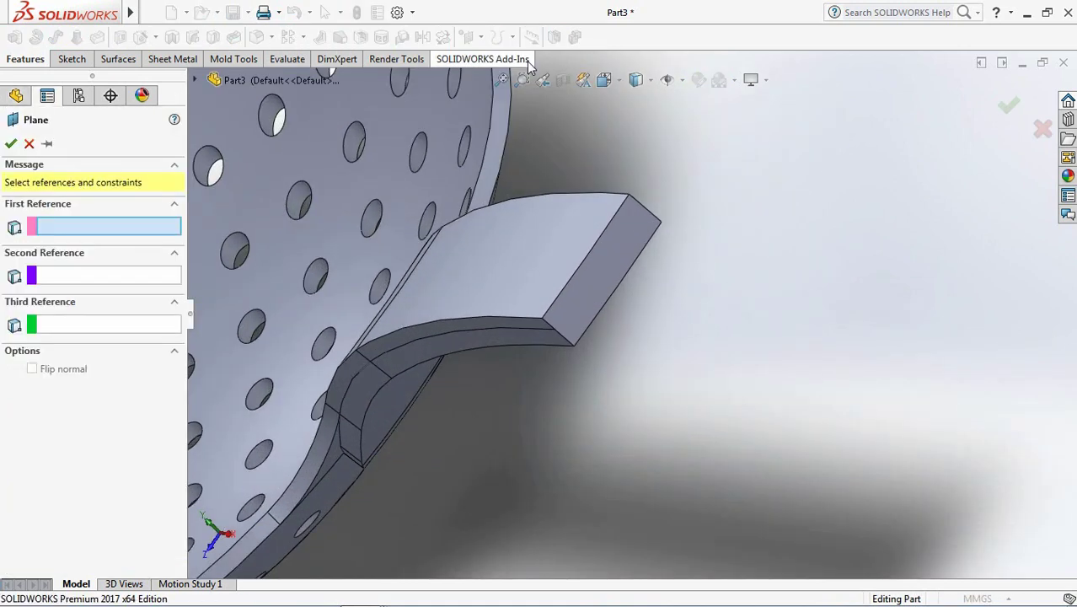
click(542, 321)
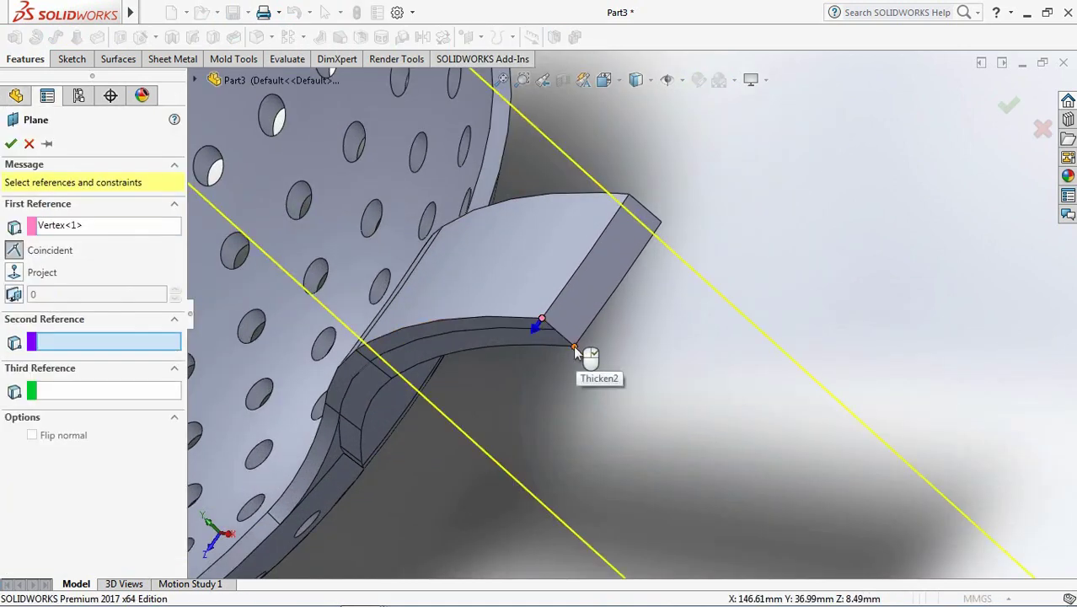
click(576, 348)
click(661, 223)
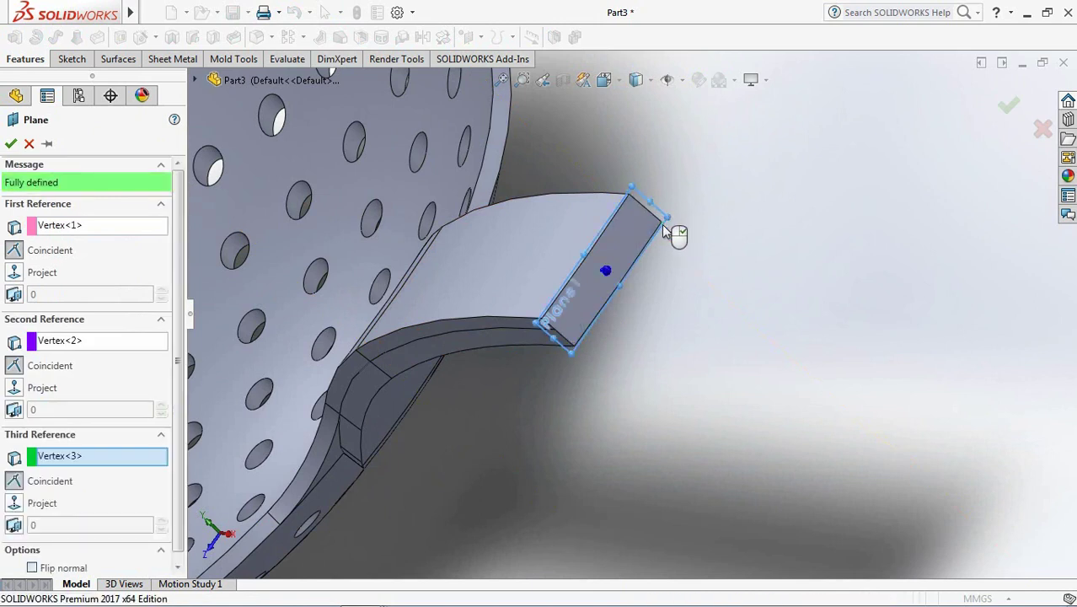
right_click(668, 227)
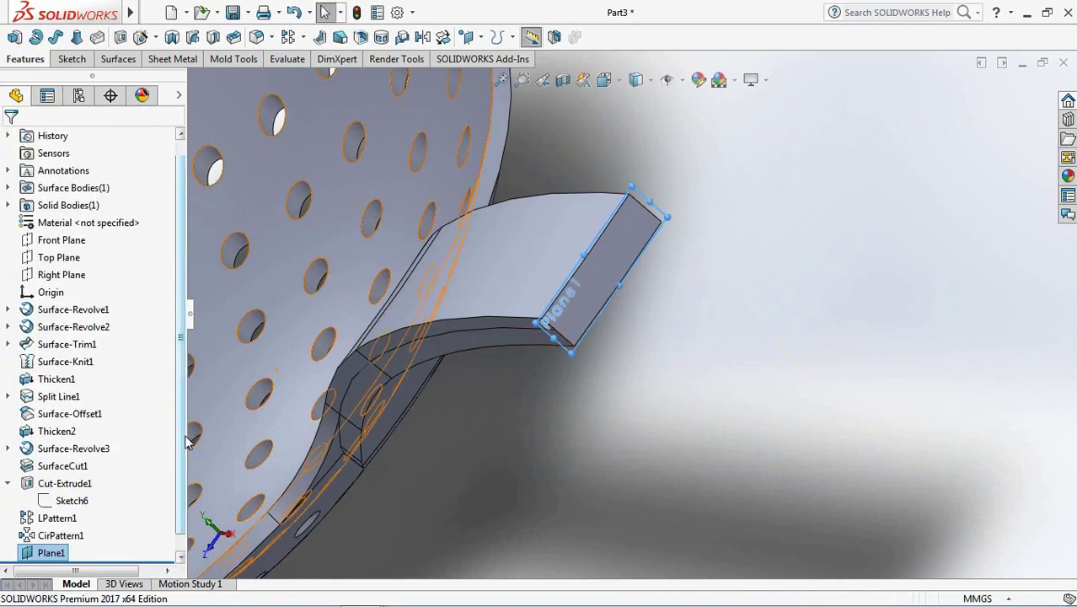
click(14, 39)
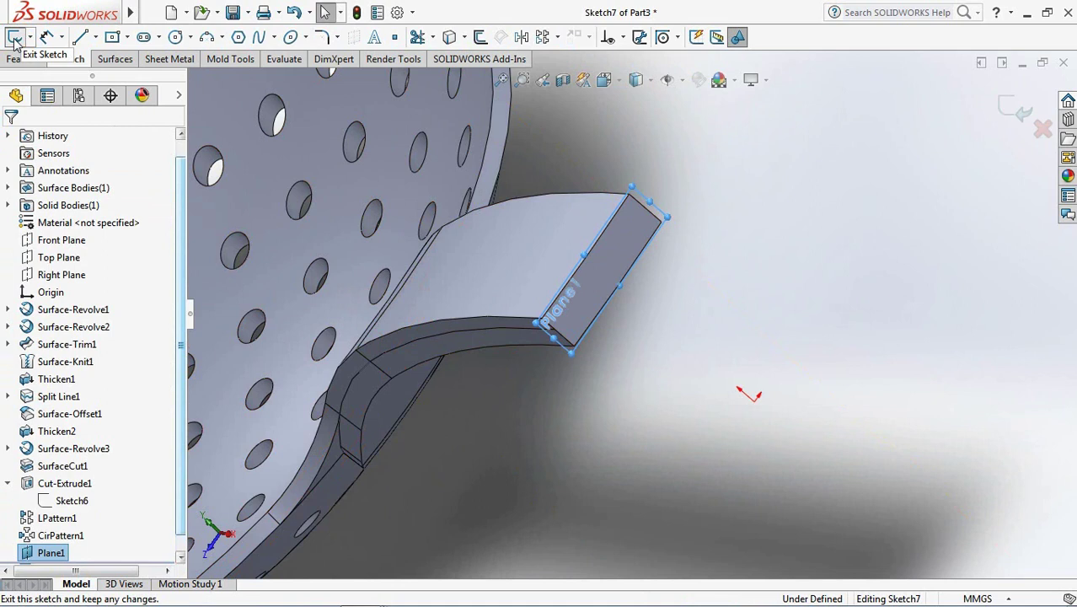
- View Plane1 Normal To and draw a vertical centerline across the handle end
click(619, 85)
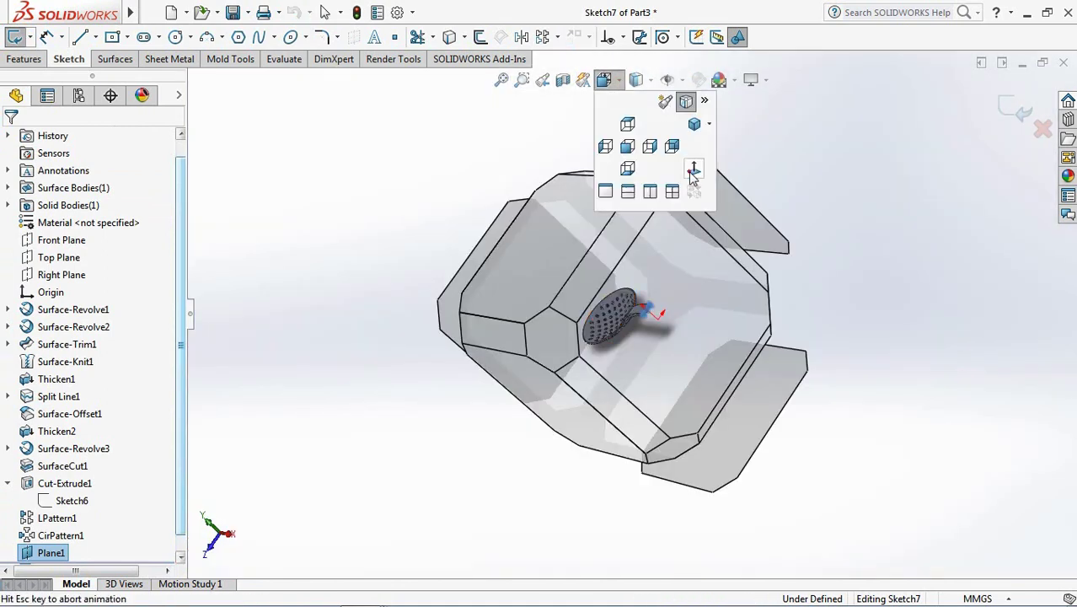
click(692, 171)
scroll(644, 284, down, 3)
scroll(601, 274, down, 3)
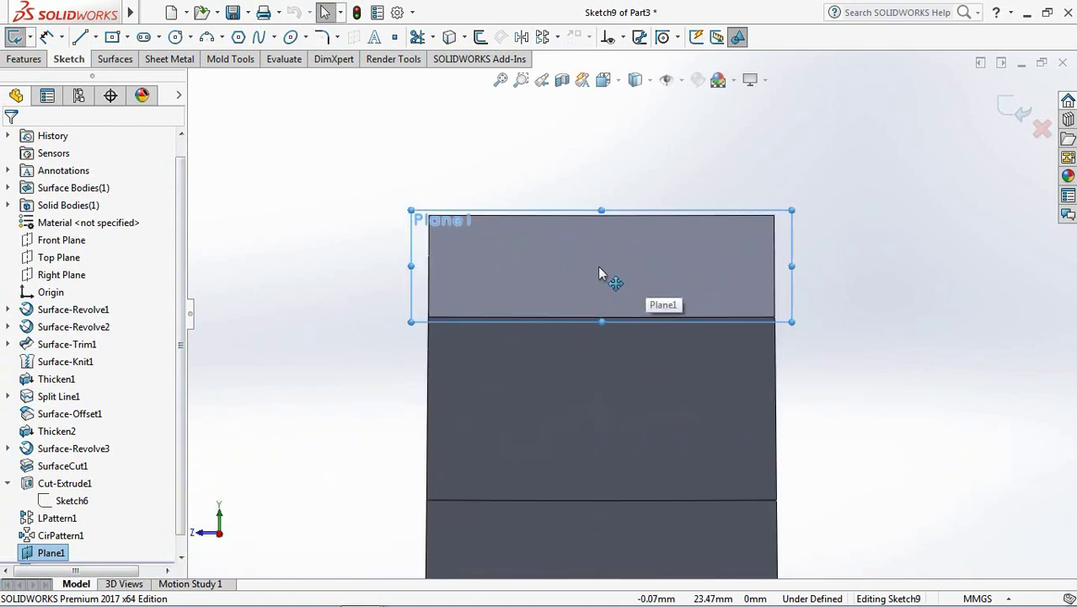
scroll(600, 274, down, 3)
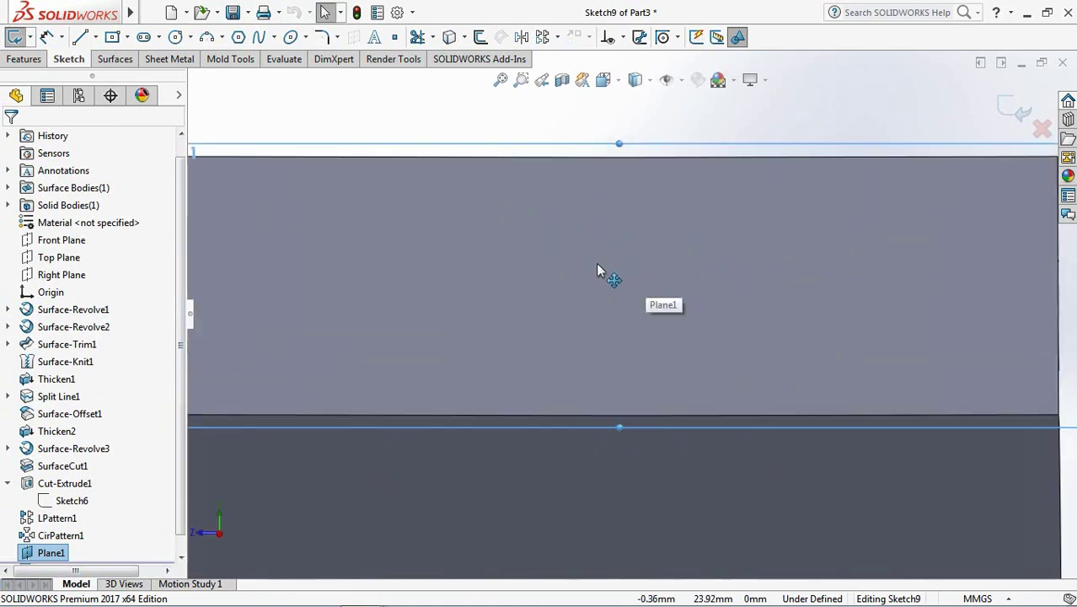
click(95, 37)
click(111, 74)
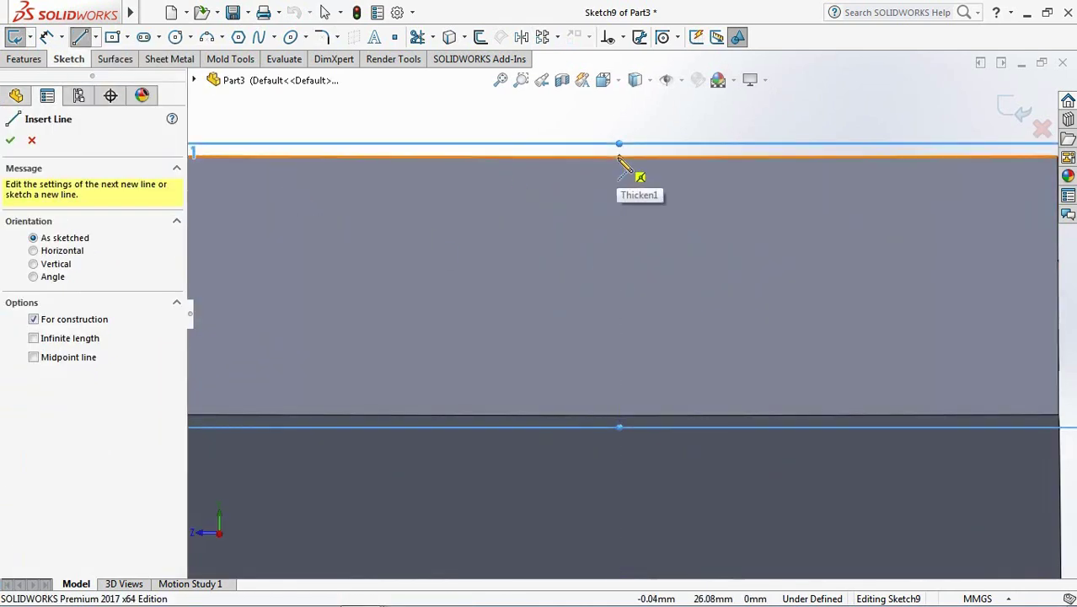
click(620, 157)
click(620, 416)
scroll(620, 421, up, 3)
- Draw a centre rectangle centred on the centerline
click(126, 37)
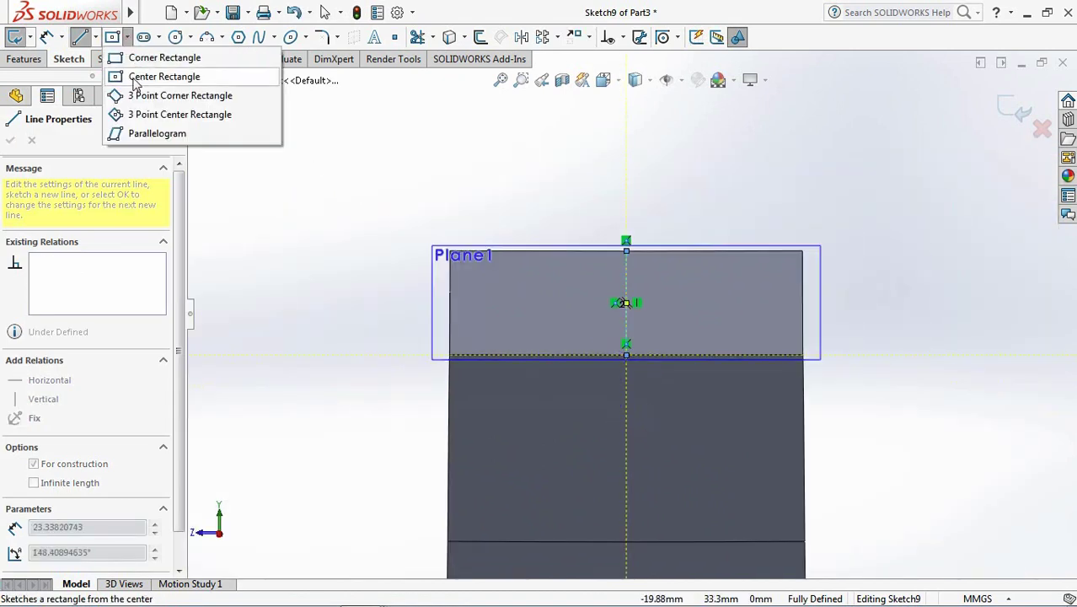
click(136, 80)
click(626, 303)
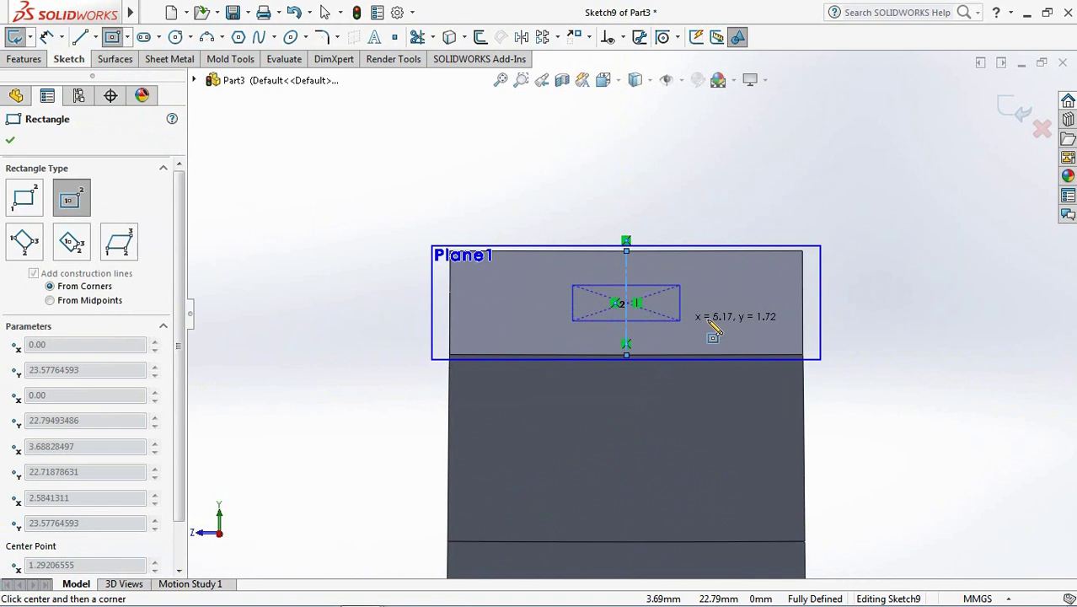
click(778, 266)
scroll(792, 261, down, 3)
key(Escape)
scroll(590, 228, up, 1)
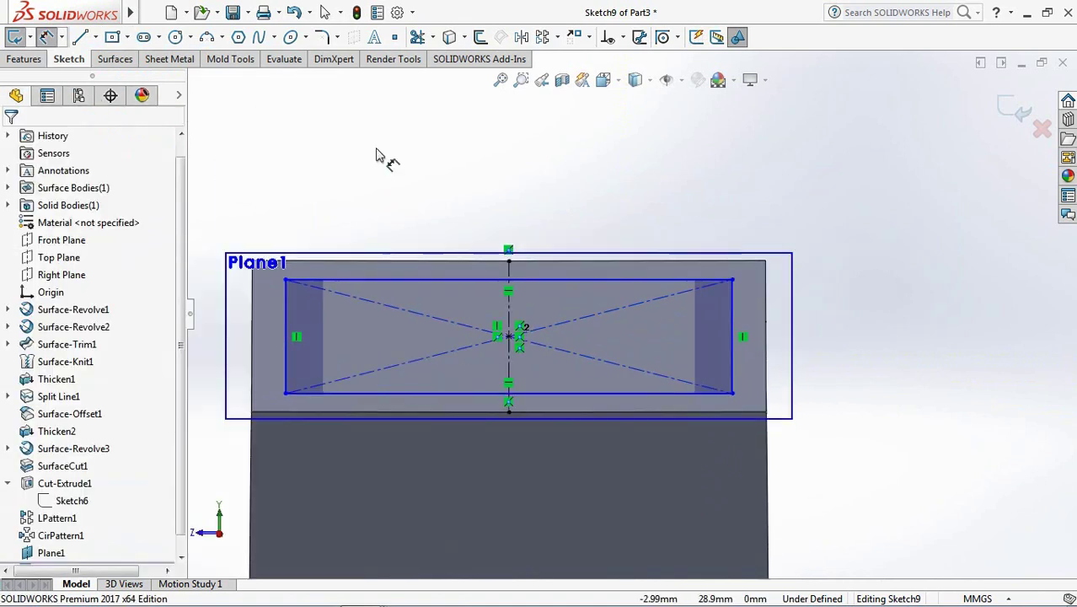
- Dimension the rectangle to 14 mm wide and 4.40 mm high
click(462, 280)
click(510, 222)
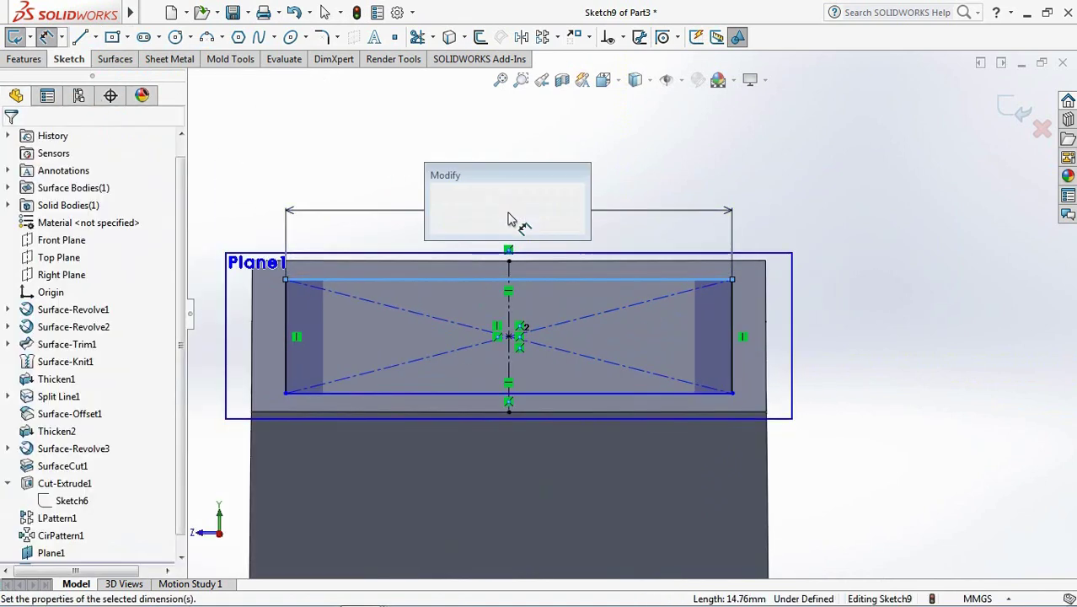
text(14)
click(440, 204)
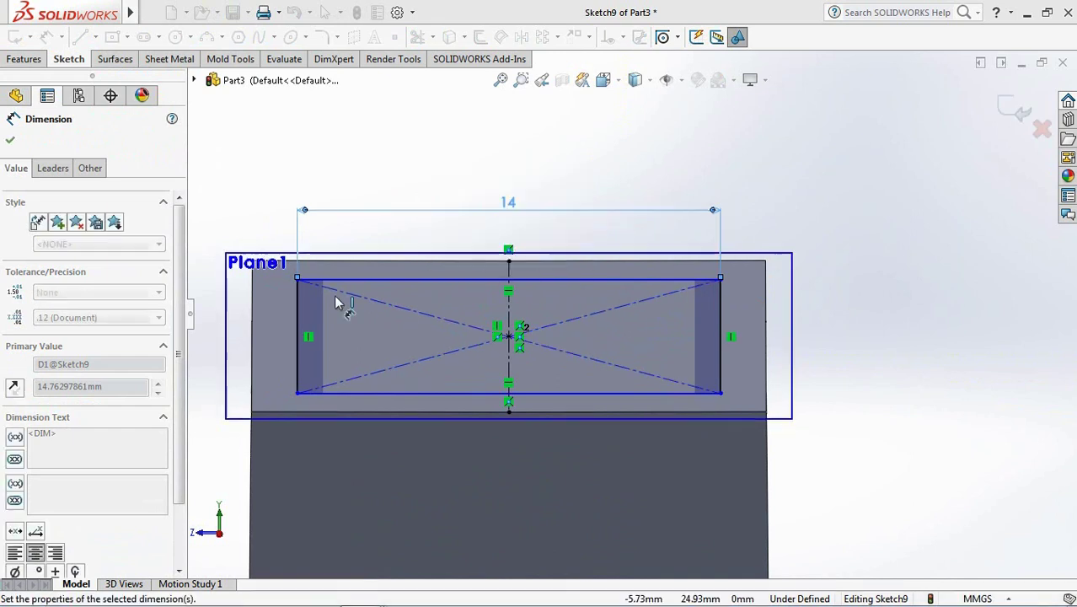
click(297, 317)
click(255, 329)
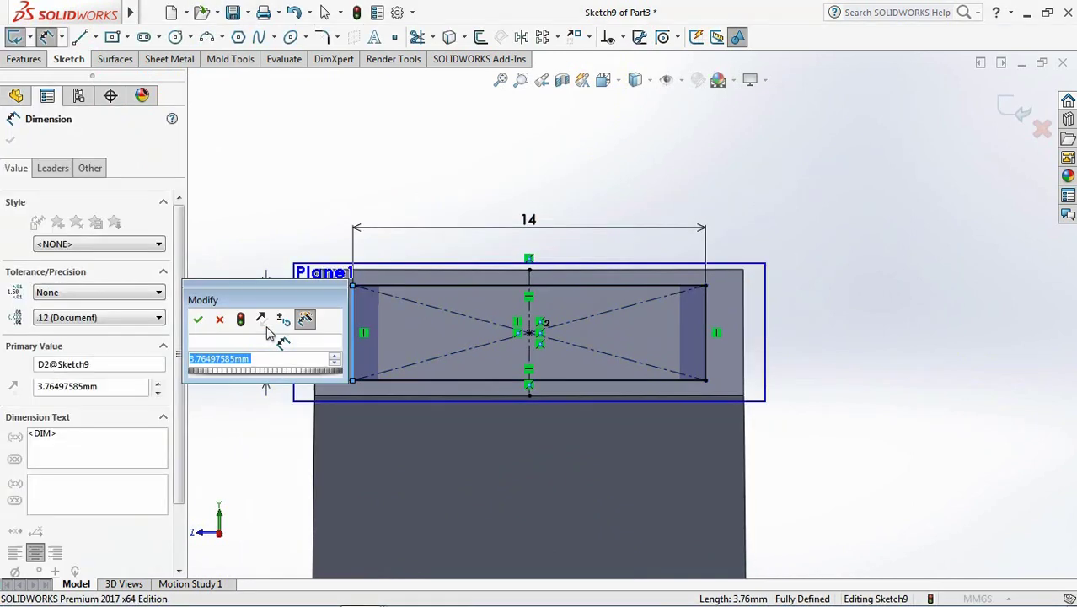
text(4,4)
click(198, 319)
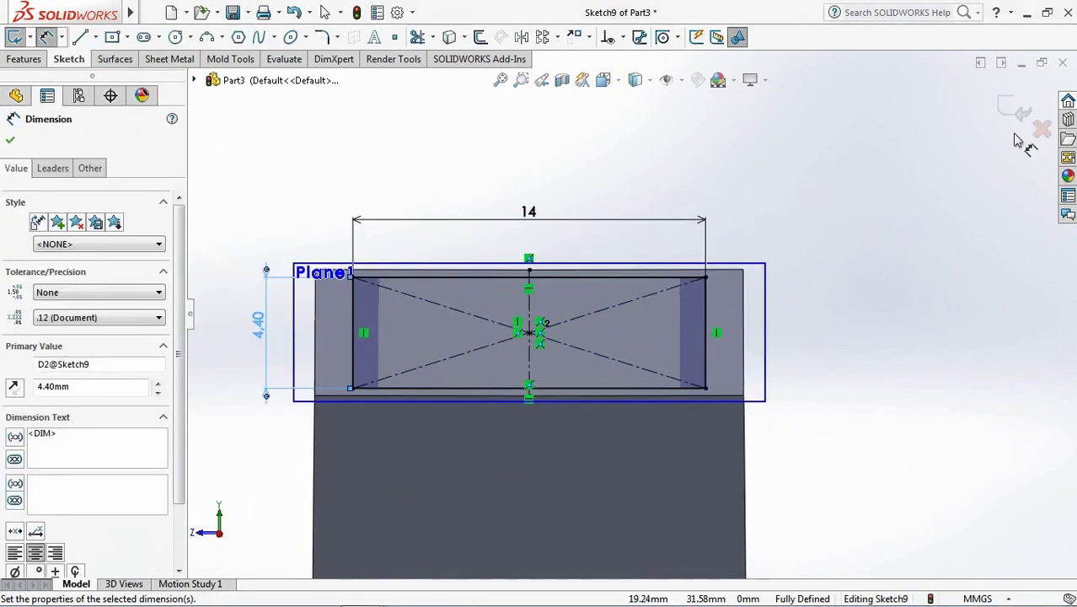
key(Escape)
- Boss-extrude the rectangle Blind 20 mm outward and Up To Body CirPattern1 in Direction 2
key(e)
middle_drag(724, 202, 328, 379)
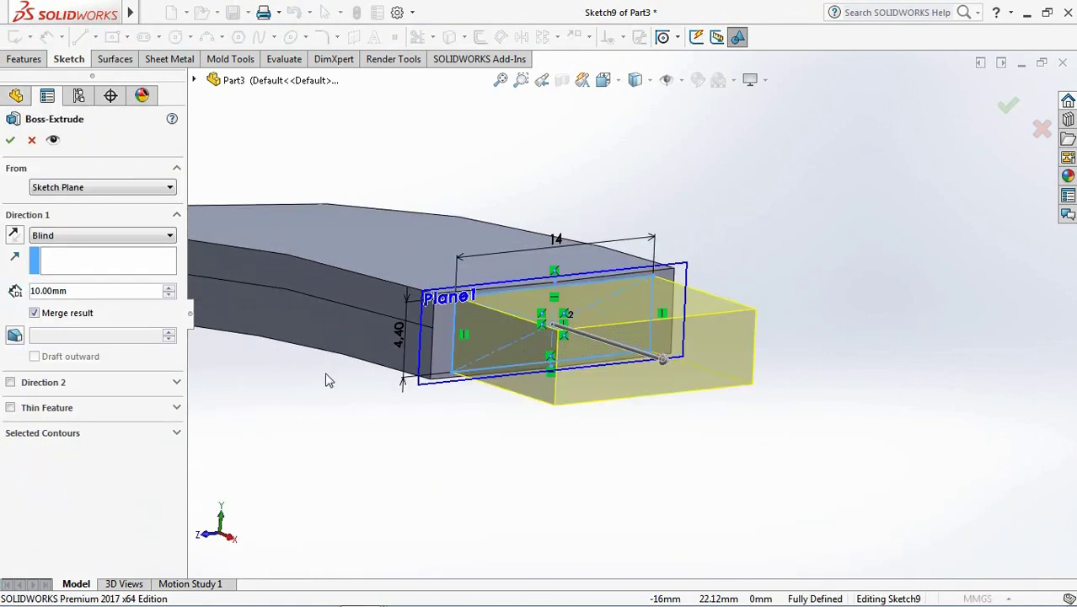
click(170, 290)
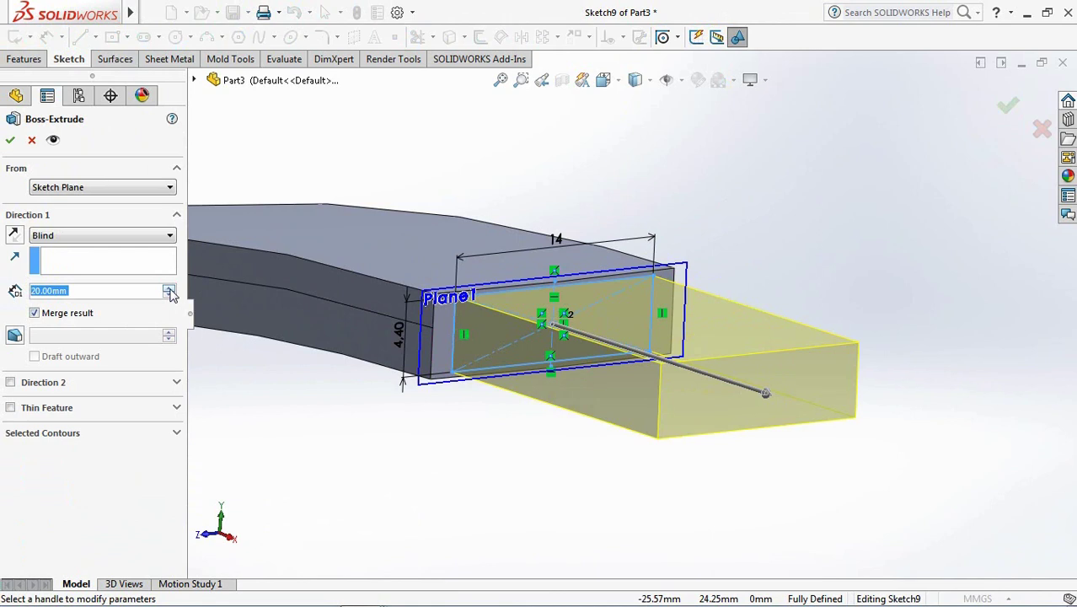
click(11, 382)
click(85, 401)
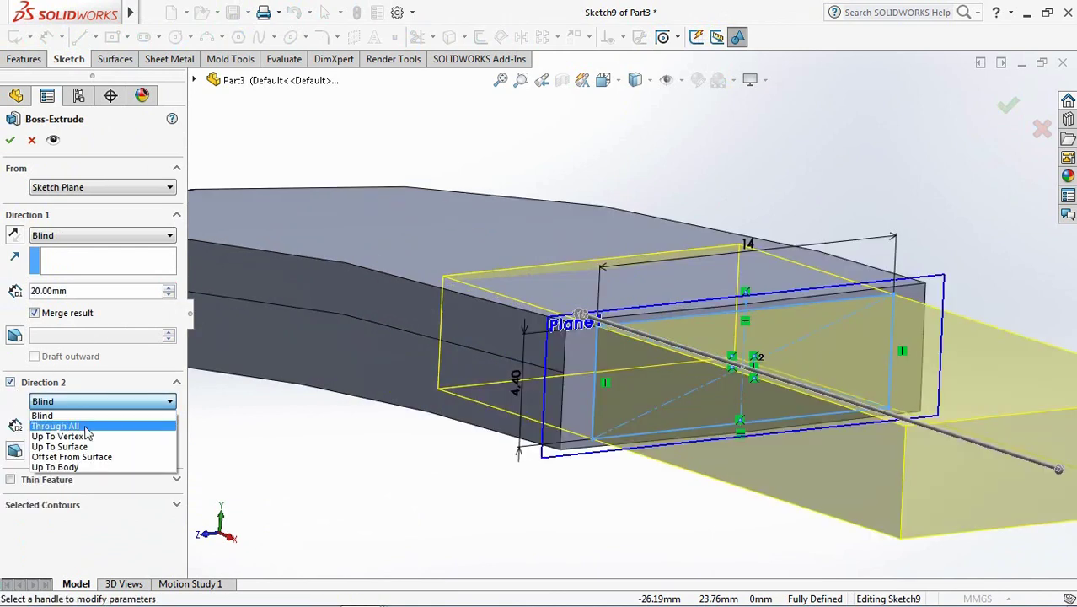
click(88, 467)
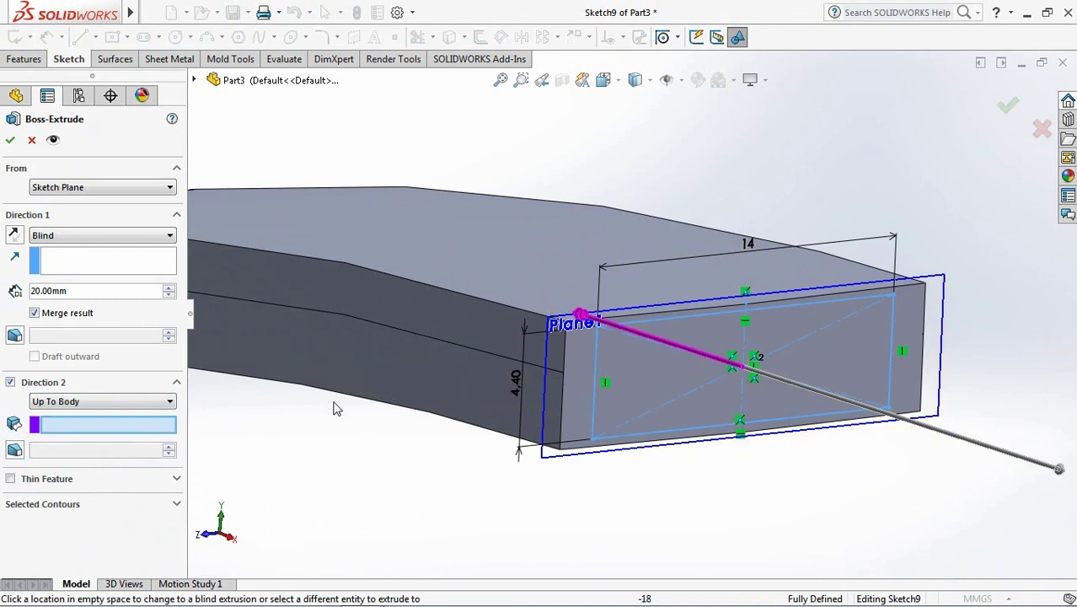
click(456, 392)
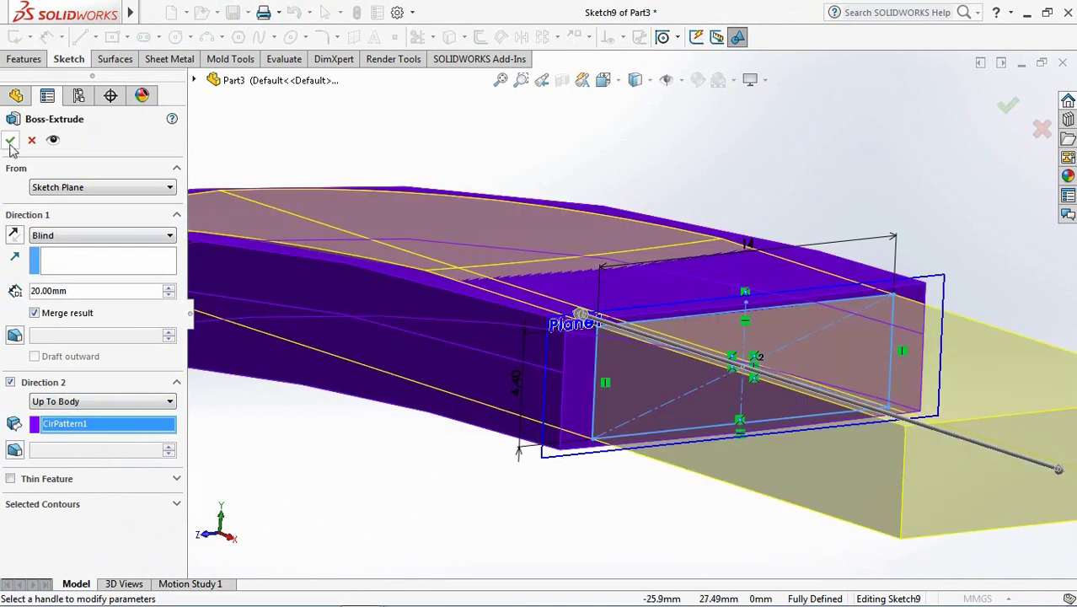
click(10, 142)
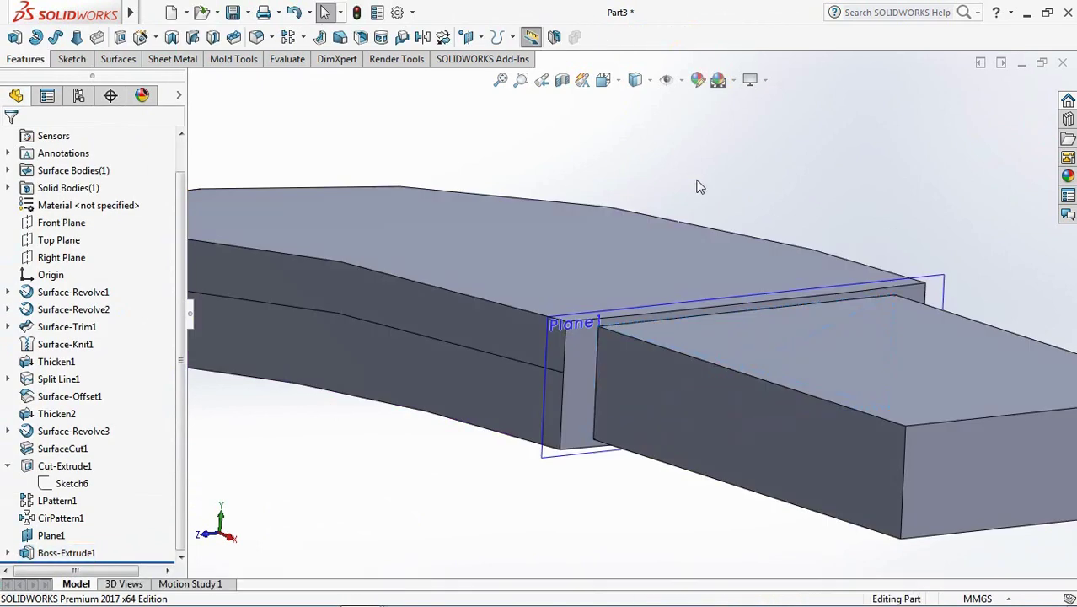
scroll(698, 186, up, 5)
mouse_move(698, 186)
middle_down()
mouse_move(718, 201)
mouse_move(445, 342)
mouse_move(447, 378)
mouse_move(396, 386)
middle_up()
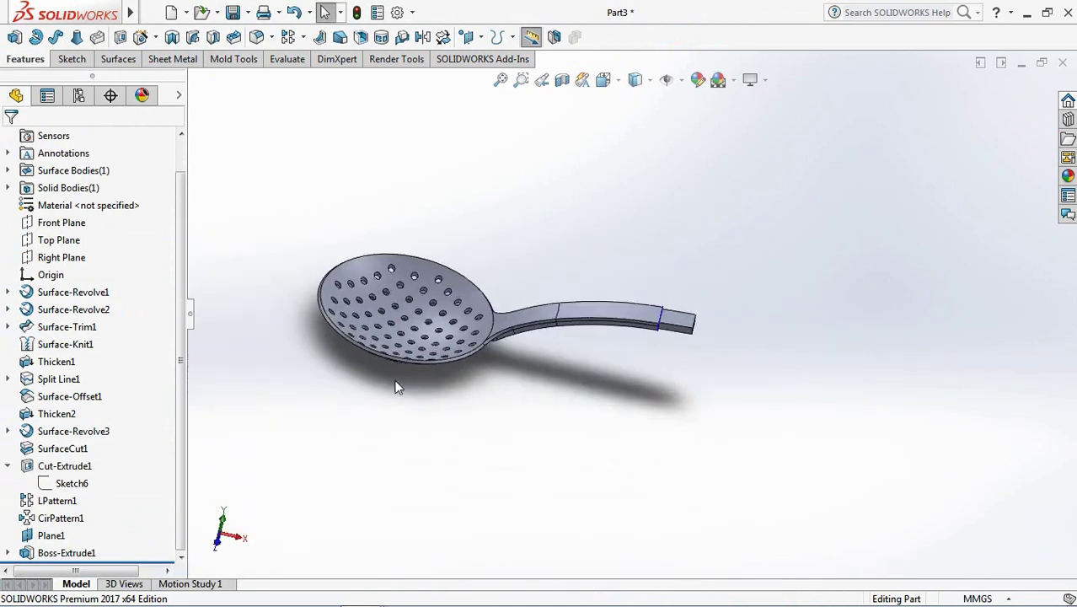
scroll(396, 386, down, 3)
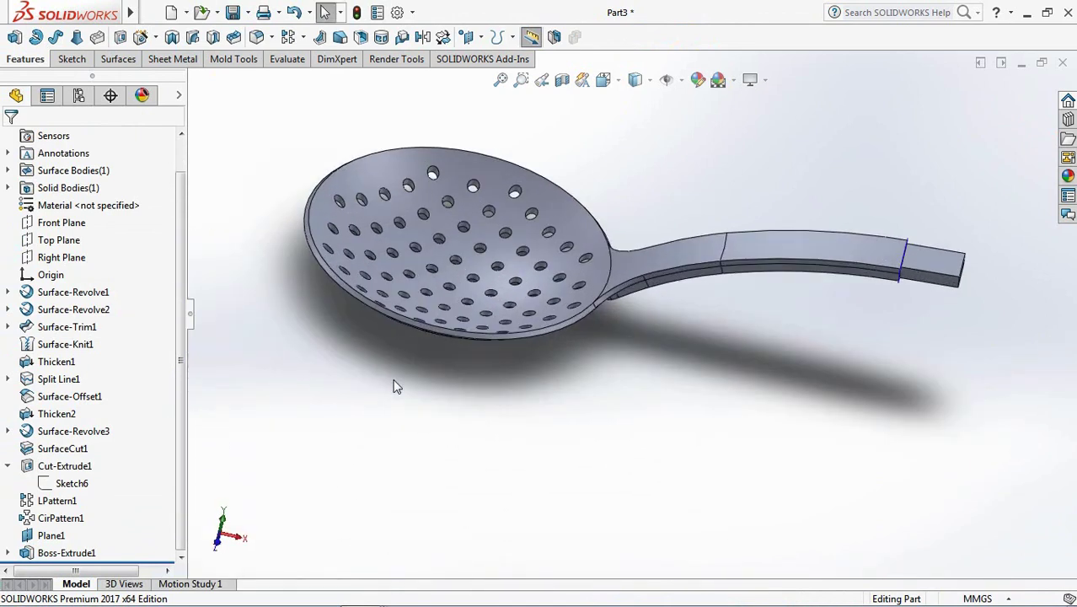
- Start a 1.5 mm fillet on the bowl rim and the first bowl–handle neck edge
click(259, 38)
text(1,5)
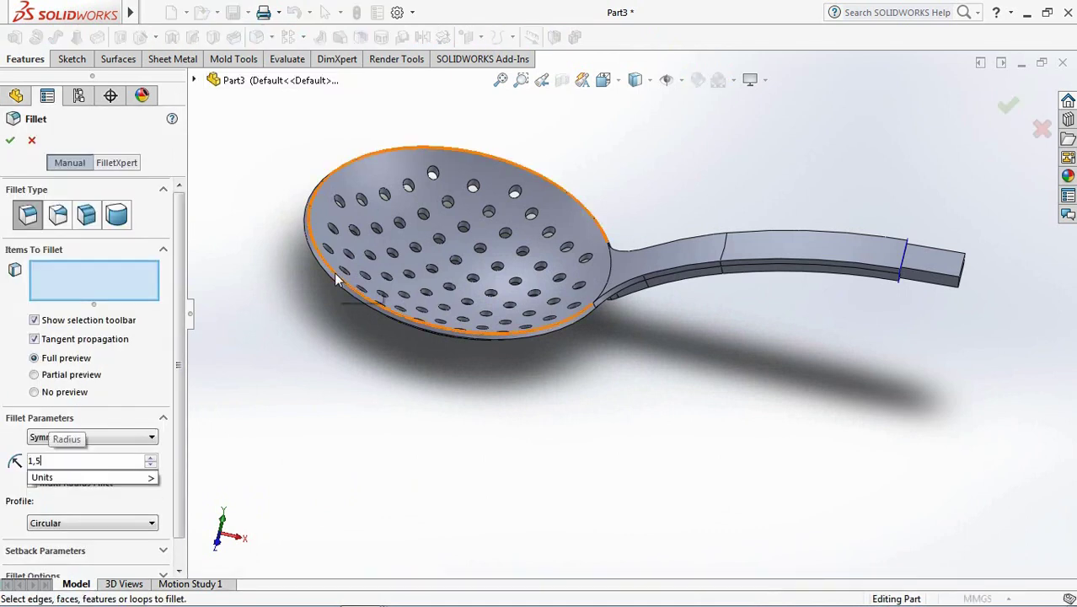
click(334, 272)
scroll(713, 305, down, 3)
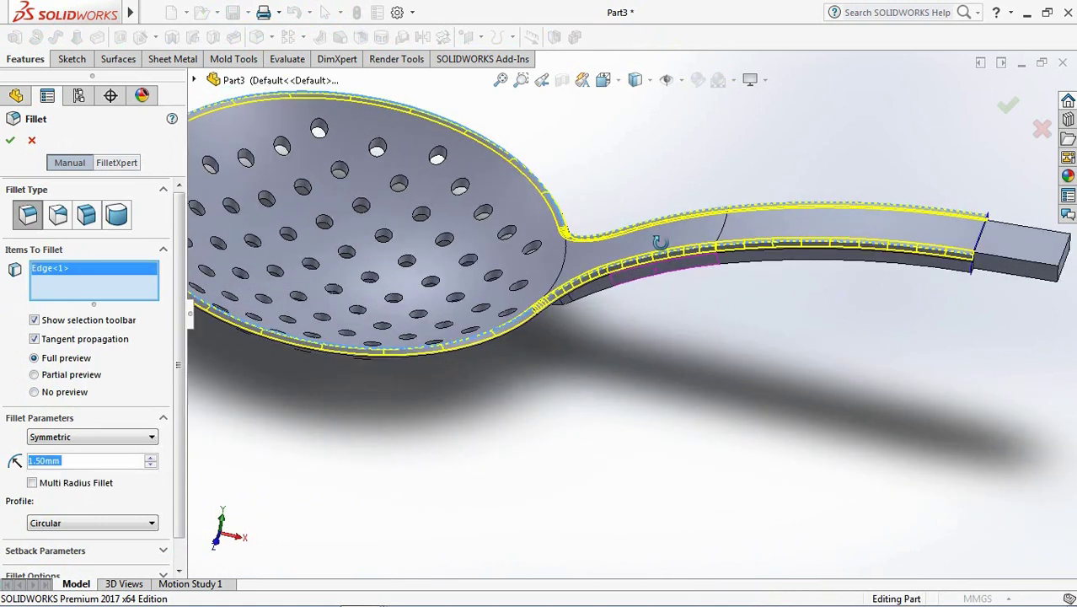
middle_drag(713, 305, 644, 145)
scroll(621, 372, down, 5)
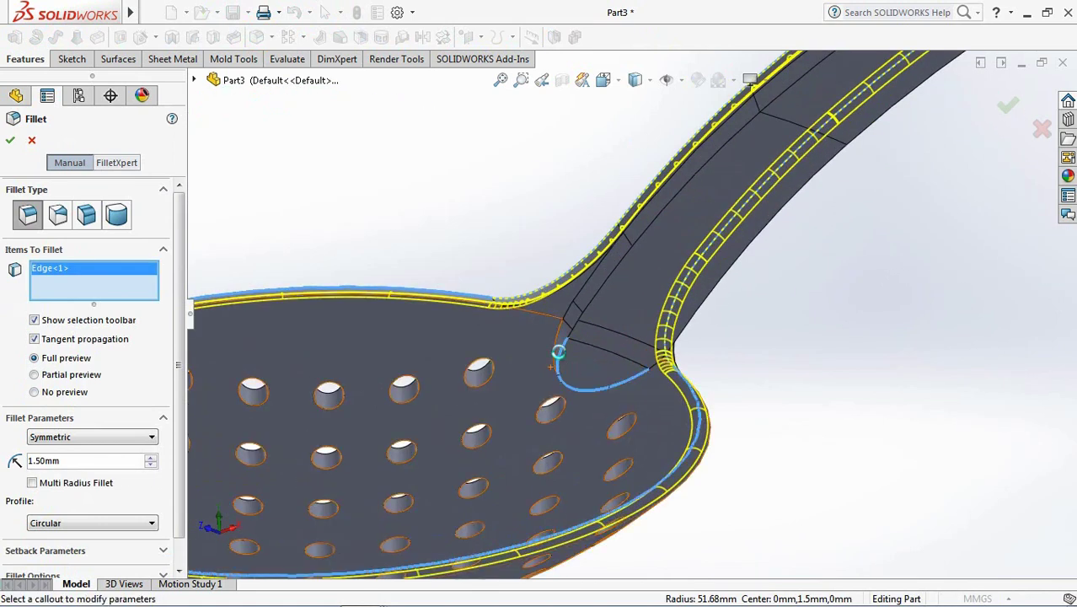
click(572, 361)
- Add the second neck edge and the handle's long edge to the 1.5 mm fillet
scroll(573, 361, up, 3)
mouse_move(736, 346)
middle_down()
mouse_move(671, 286)
mouse_move(628, 274)
middle_up()
scroll(520, 309, down, 5)
click(504, 312)
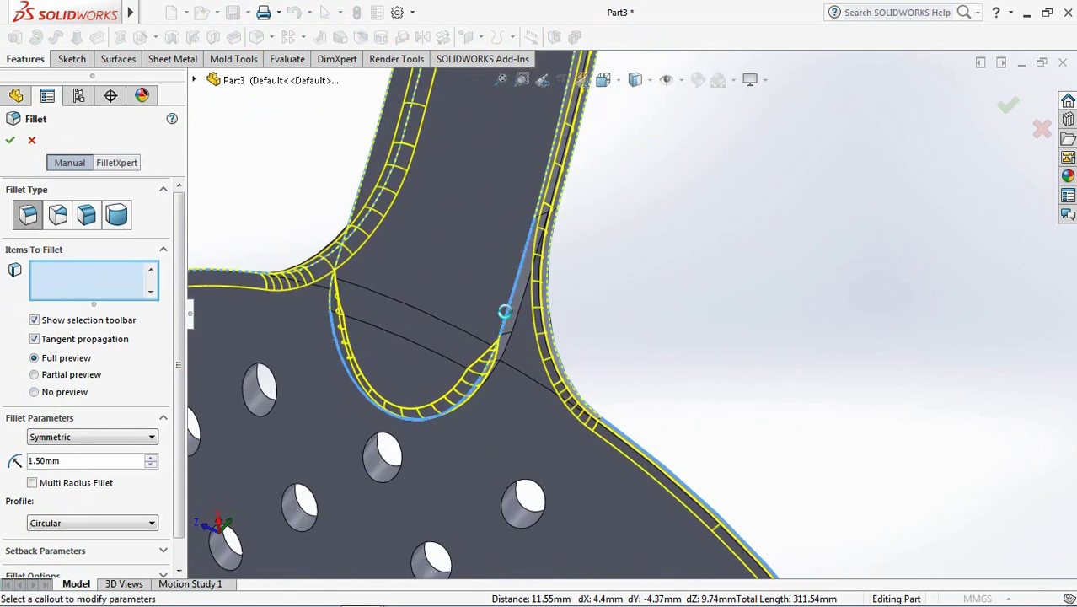
middle_drag(419, 288, 356, 199)
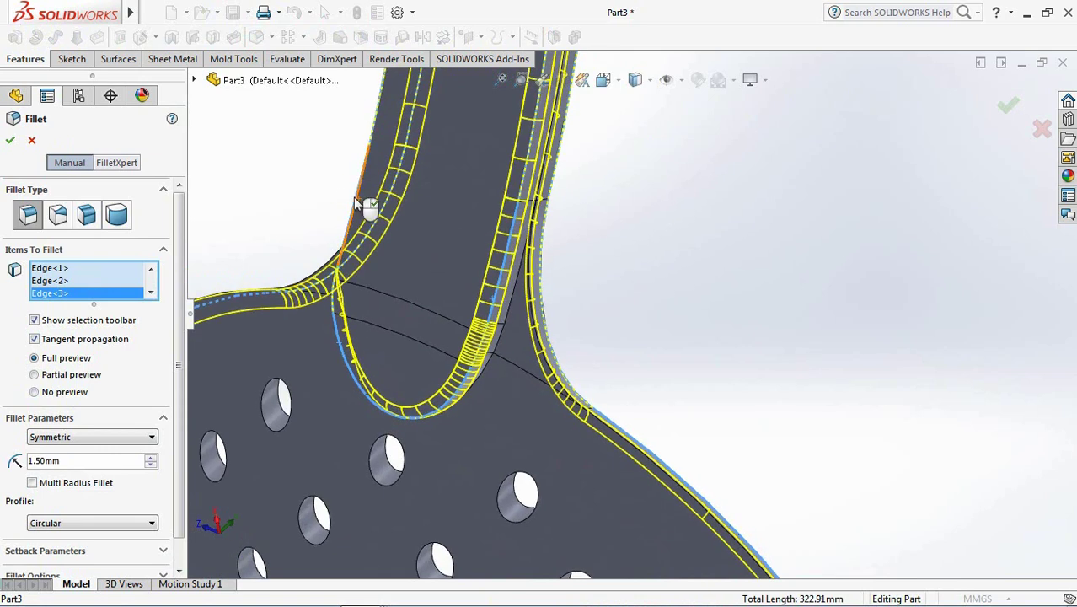
click(357, 199)
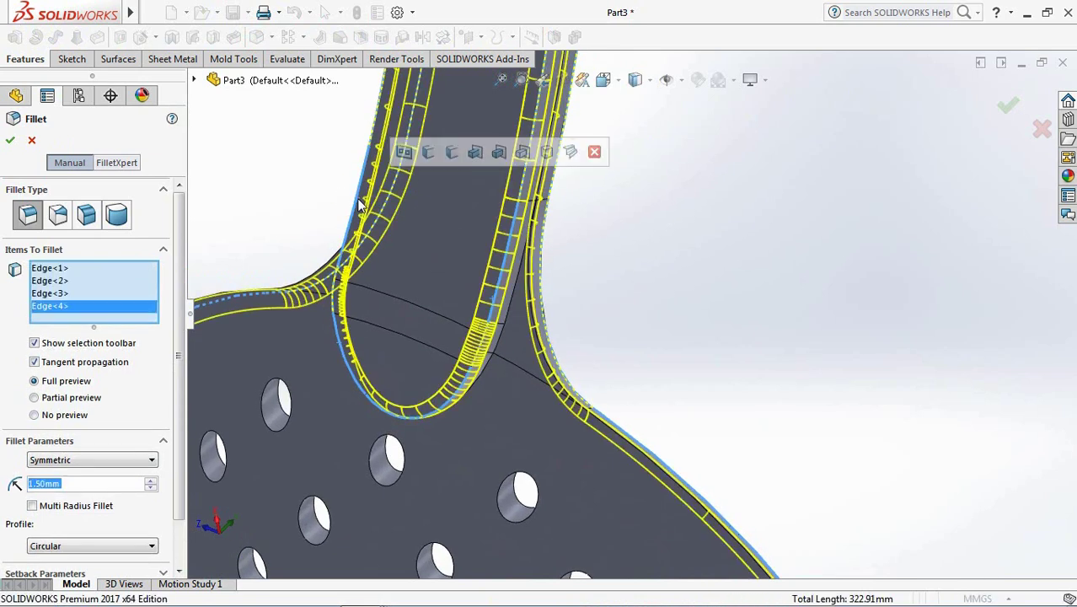
scroll(365, 211, up, 5)
scroll(365, 215, up, 2)
mouse_move(671, 254)
middle_down()
mouse_move(786, 482)
mouse_move(759, 339)
middle_up()
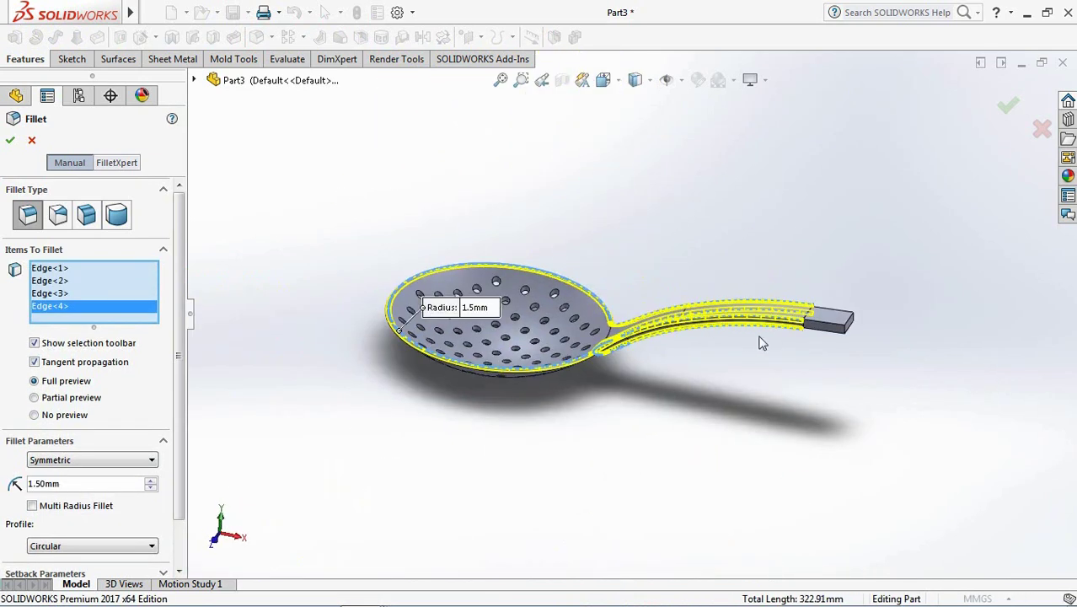
scroll(926, 262, down, 4)
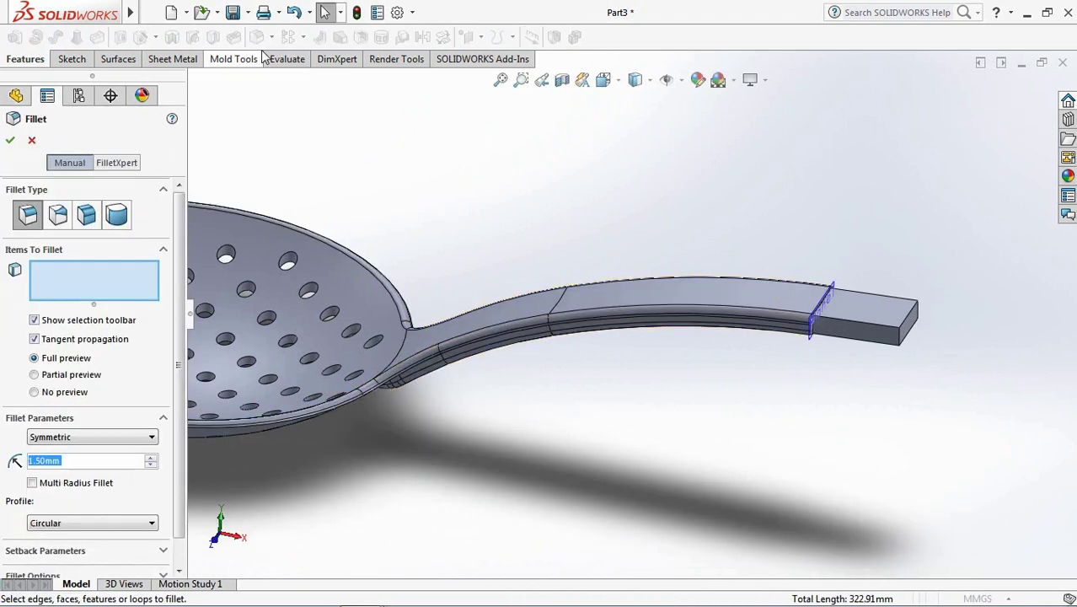
- Fillet all edges of the handle's end block at 1 mm
text(1)
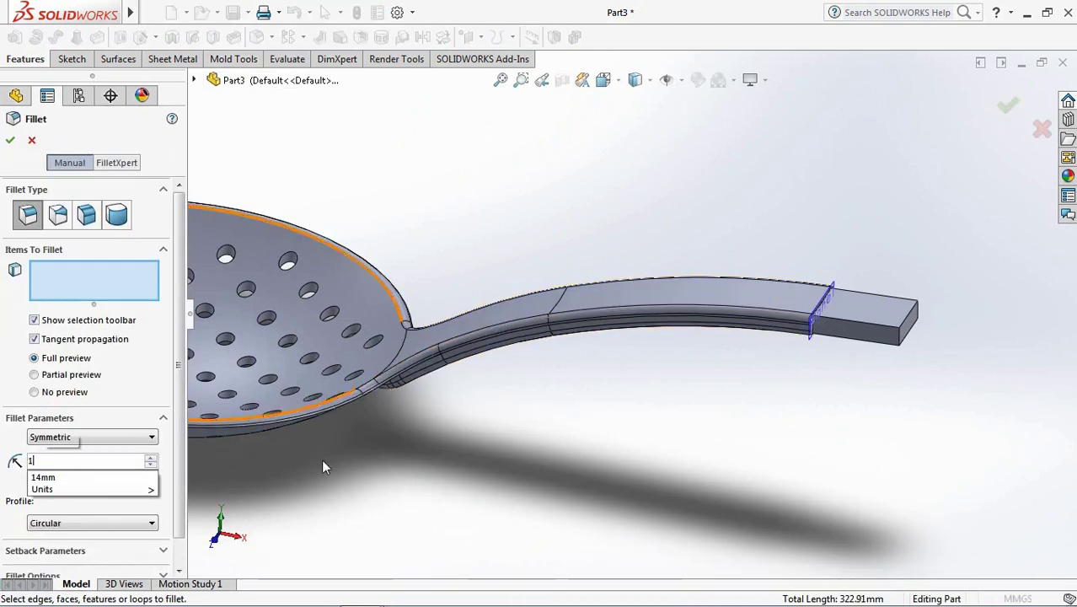
scroll(853, 358, down, 3)
scroll(853, 360, down, 1)
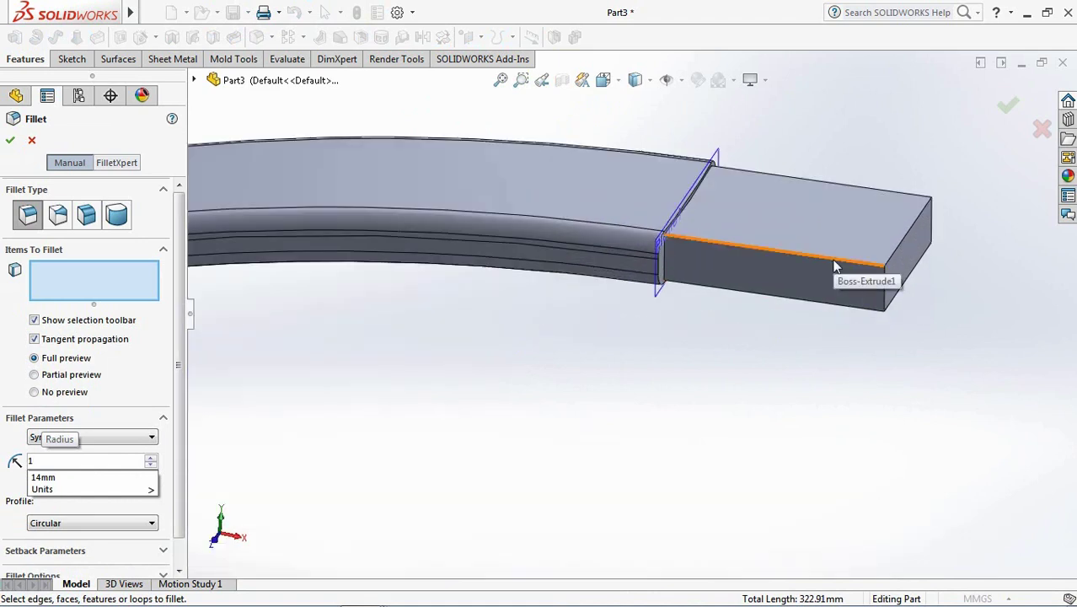
click(831, 261)
click(905, 217)
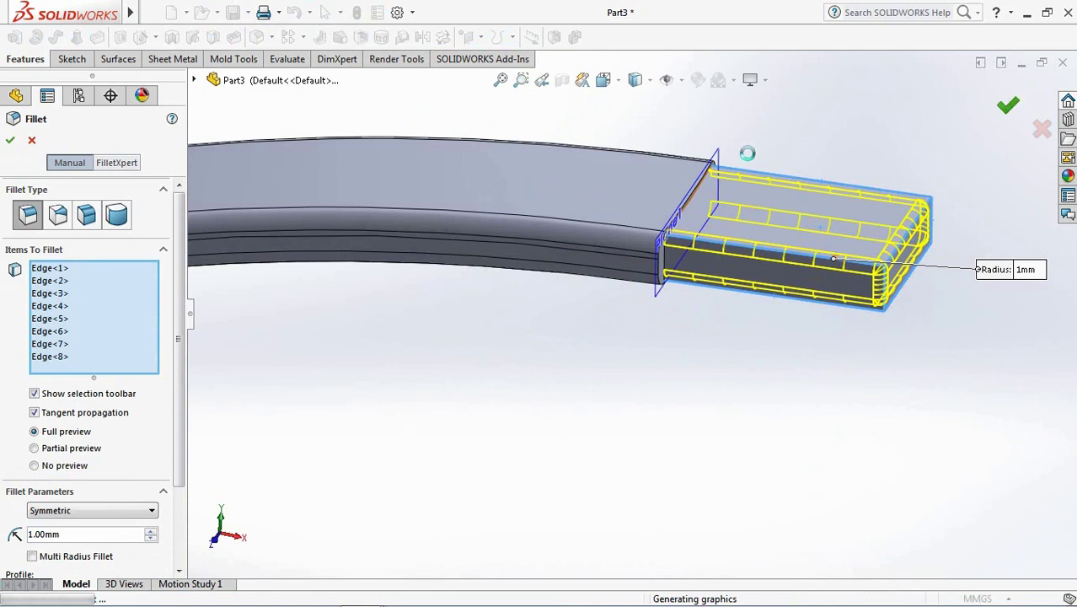
key(Return)
- Fillet the joint loop between the end block and handle at 1 mm
click(257, 37)
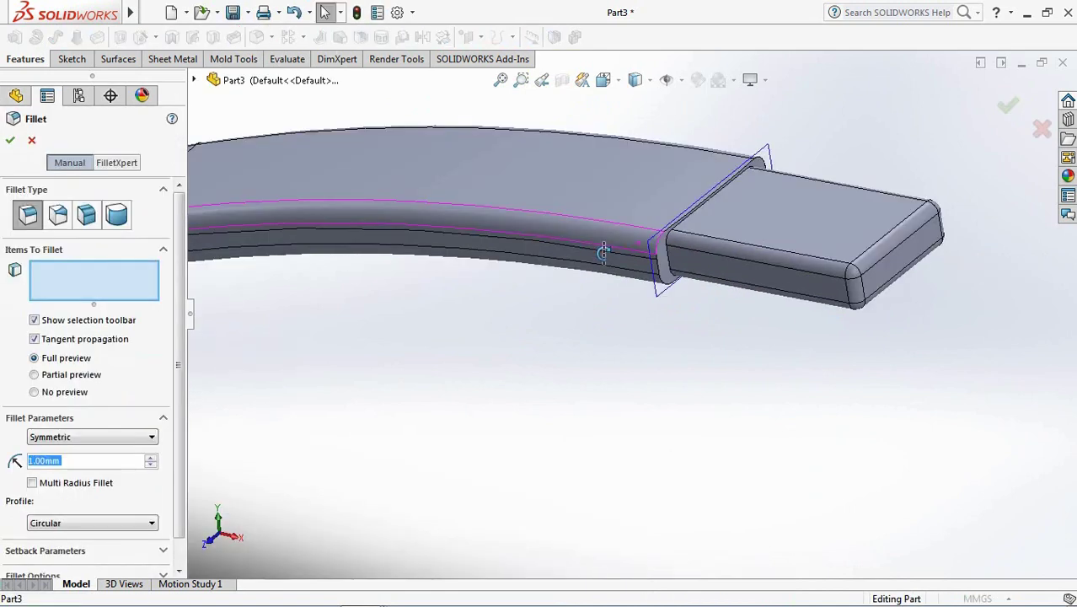
scroll(696, 240, down, 1)
scroll(620, 275, down, 1)
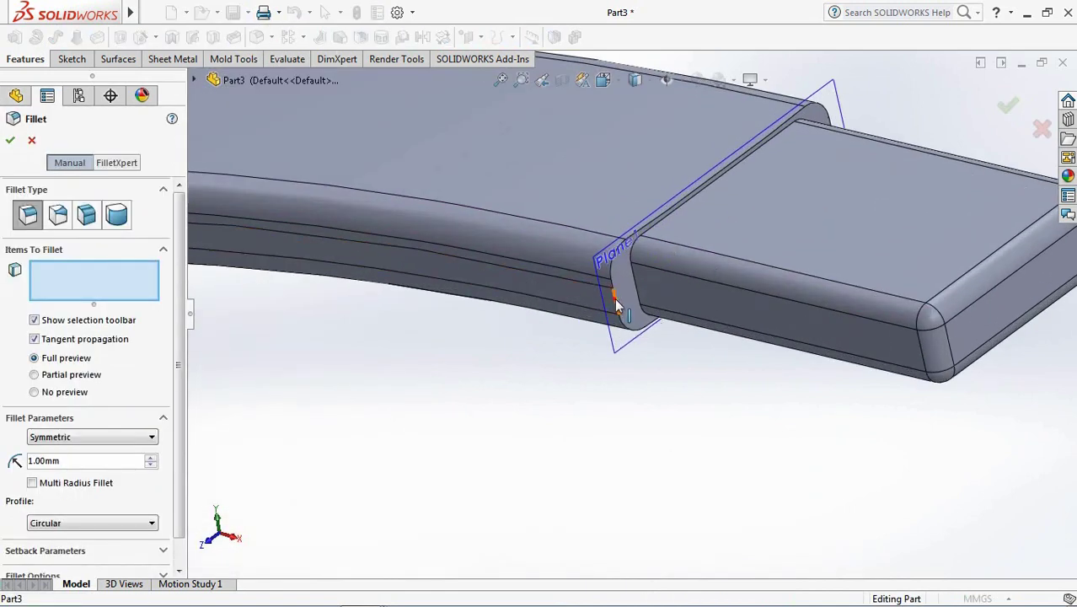
click(613, 299)
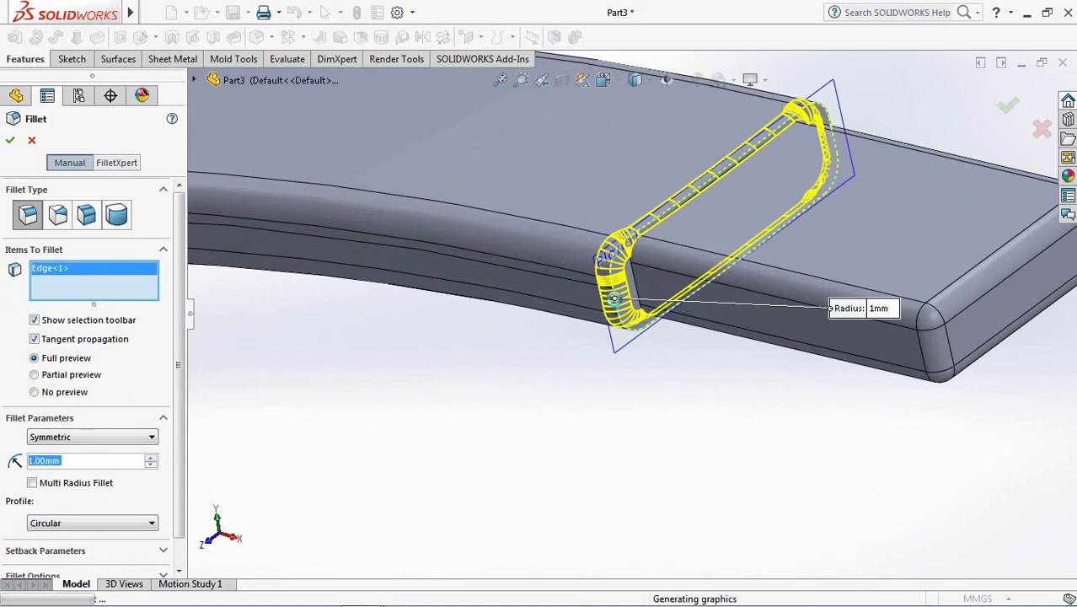
key(Return)
- Hide Plane1 and zoom in on the spoon
click(674, 261)
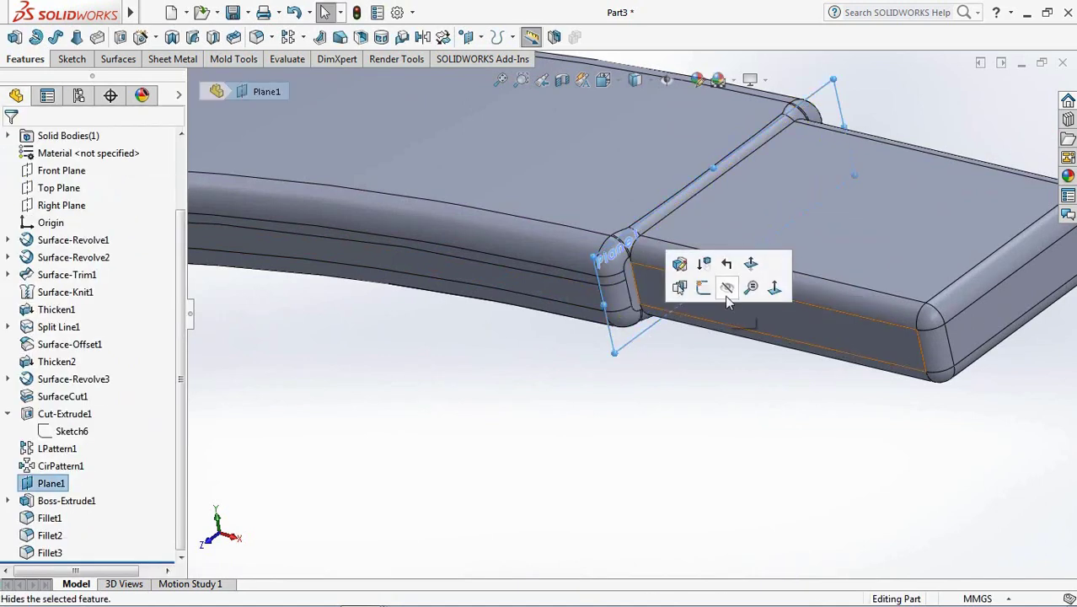
click(723, 287)
scroll(724, 361, up, 2)
scroll(725, 367, up, 2)
scroll(725, 368, up, 3)
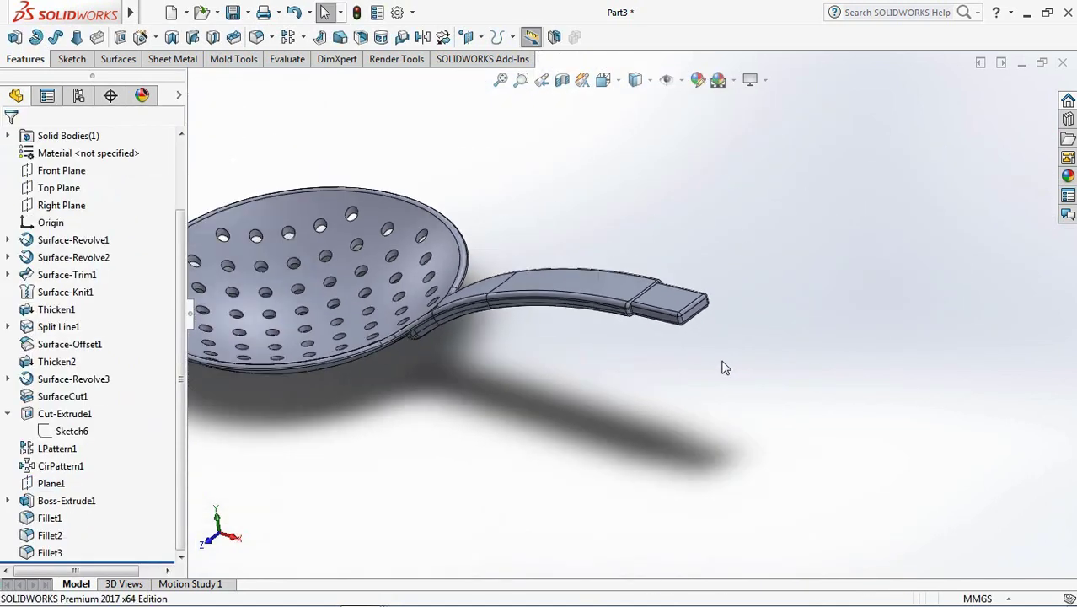
scroll(724, 367, up, 1)
- Orbit and zoom to inspect the bowl and the grip end with its hanging hole
mouse_move(620, 391)
middle_down()
mouse_move(637, 372)
mouse_move(645, 404)
middle_up()
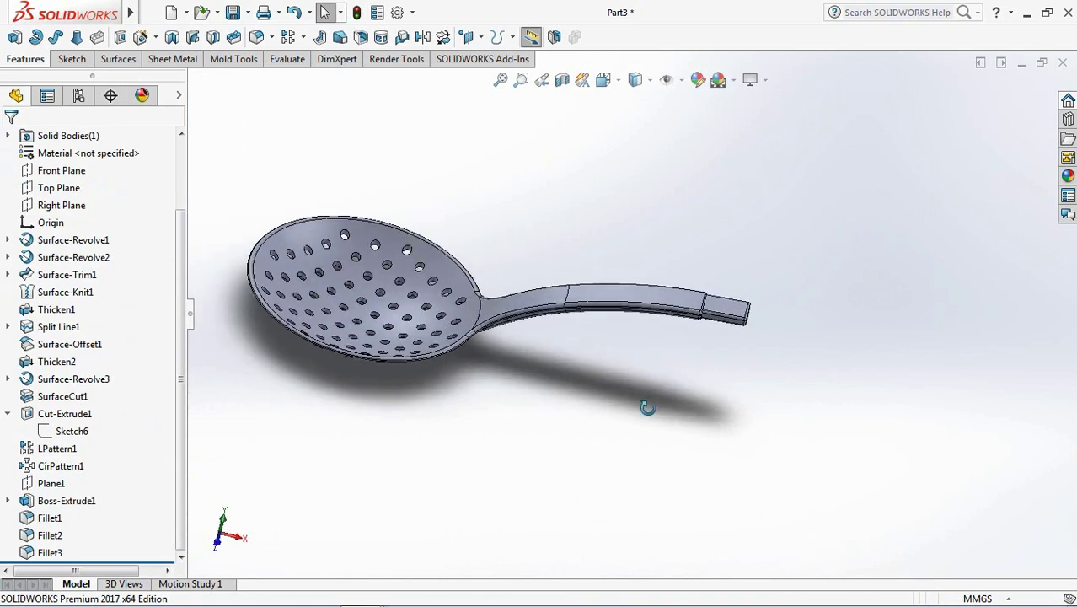
mouse_move(426, 424)
middle_down()
mouse_move(471, 462)
mouse_move(425, 489)
mouse_move(425, 442)
middle_up()
scroll(461, 336, down, 1)
scroll(461, 336, down, 1)
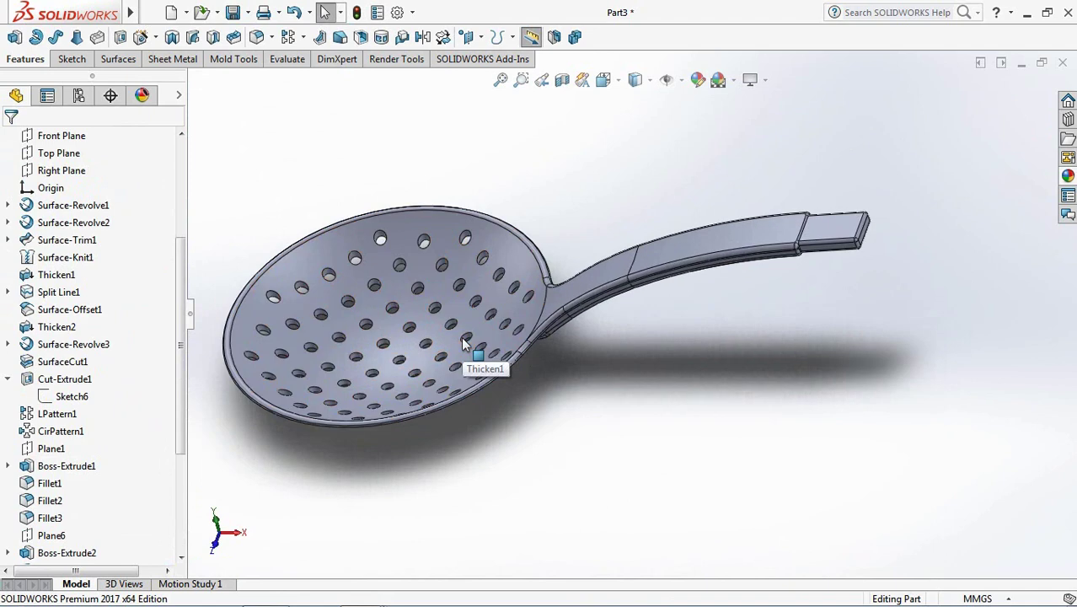
scroll(175, 355, up, 3)
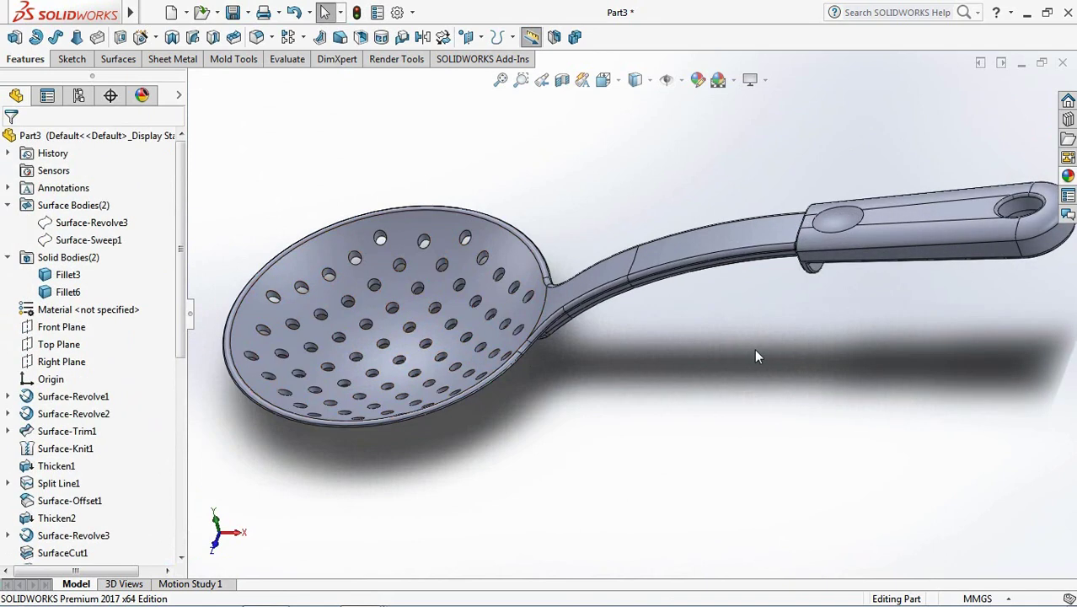
- Using the Body filter, give the bowl and handle body a black appearance
click(699, 80)
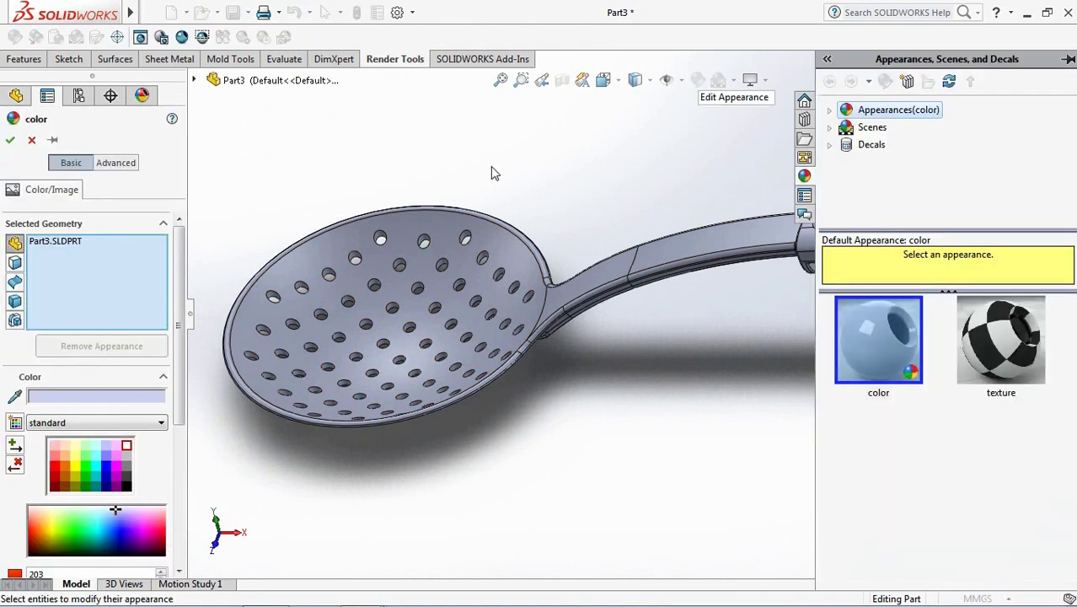
click(112, 297)
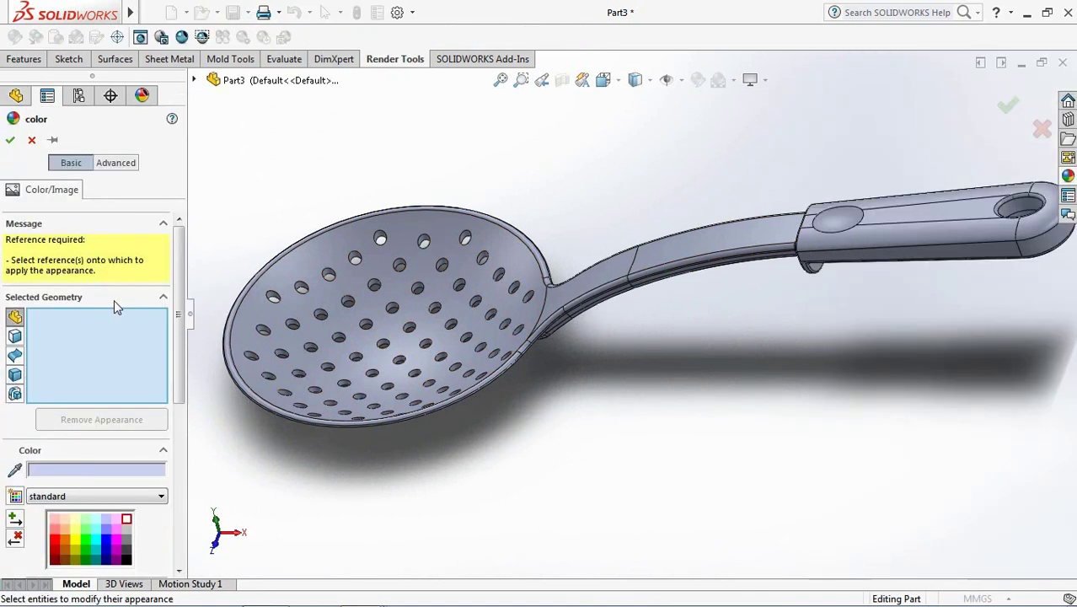
click(16, 376)
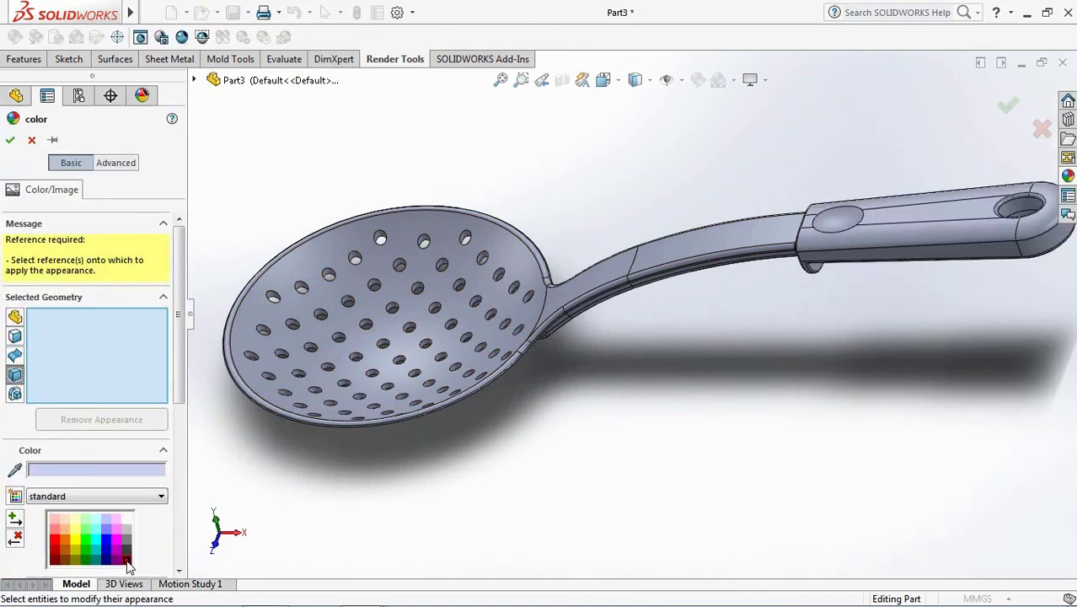
click(255, 373)
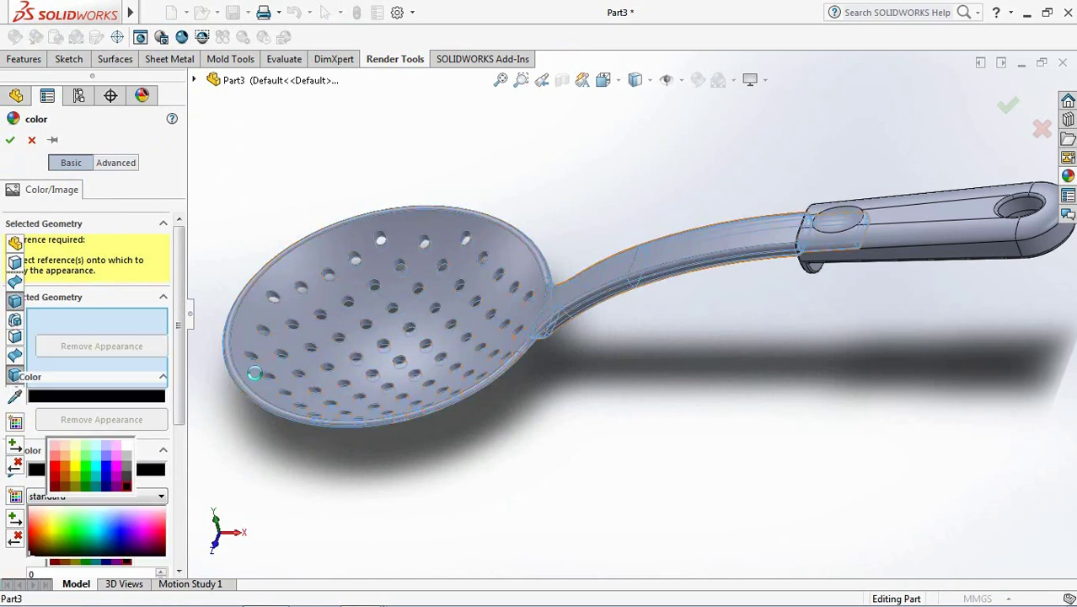
click(9, 140)
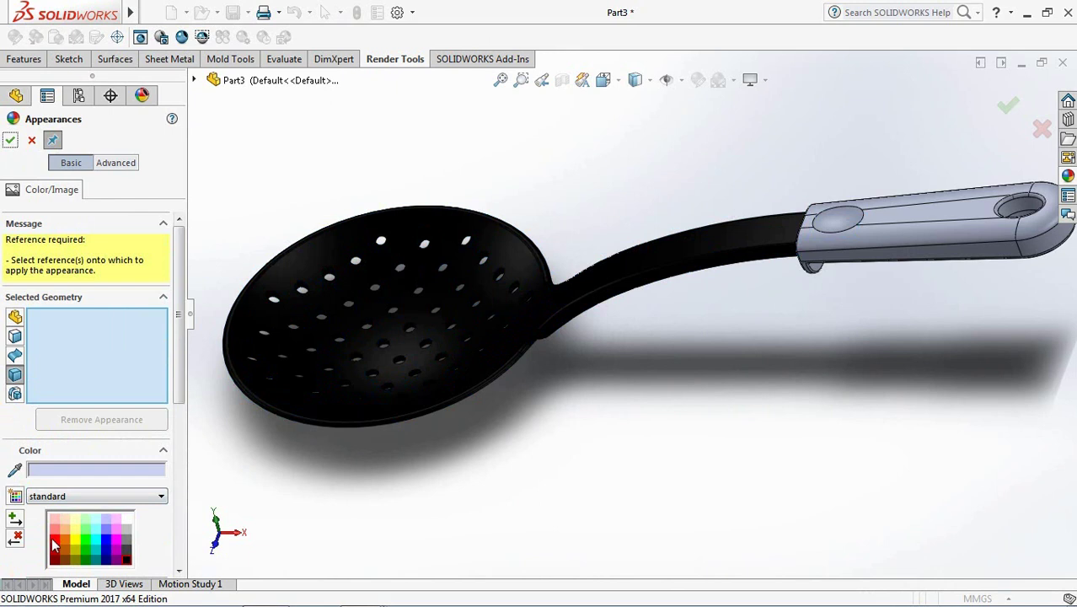
- Colour the grip end body red and close the appearance editor
click(909, 235)
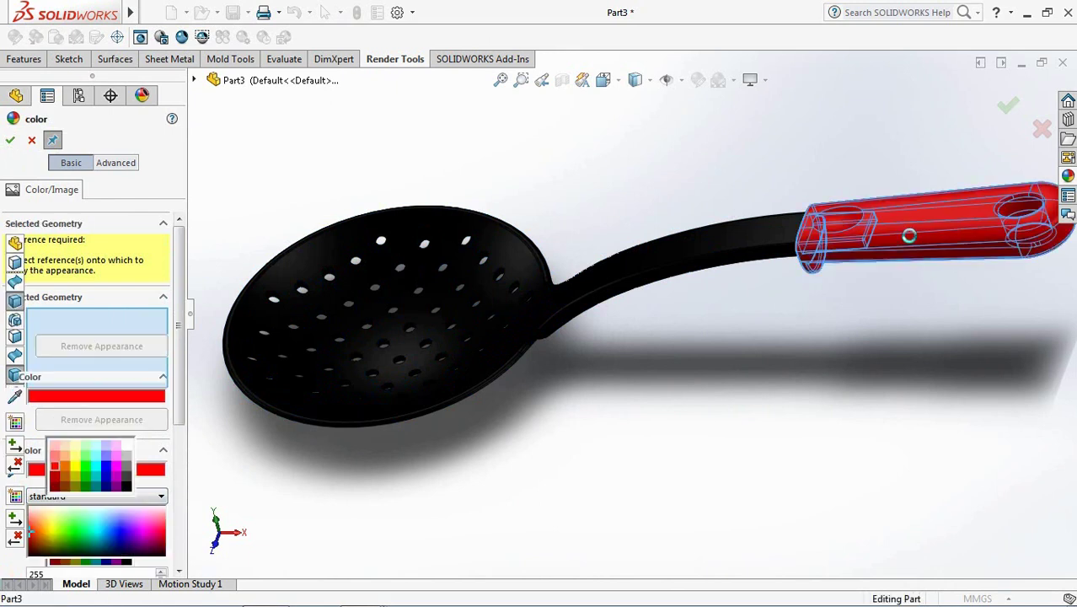
click(9, 141)
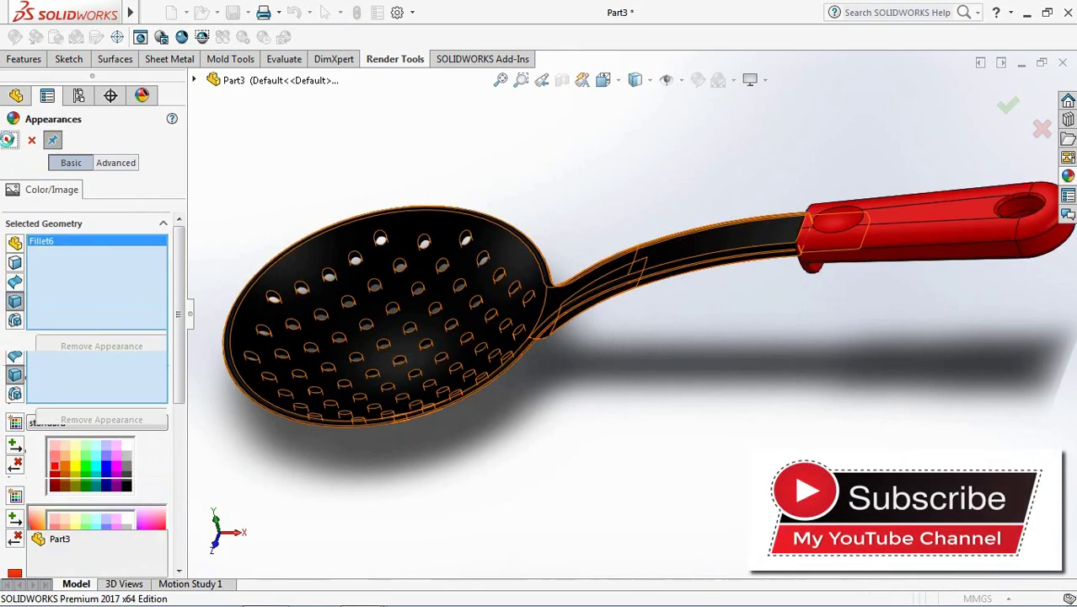
click(32, 142)
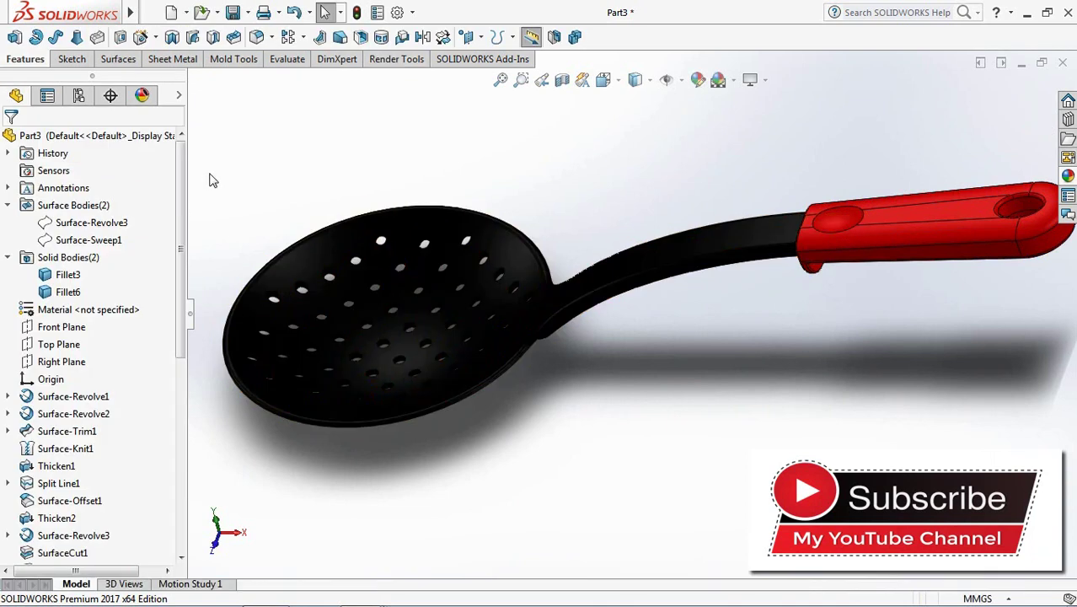
key(f)
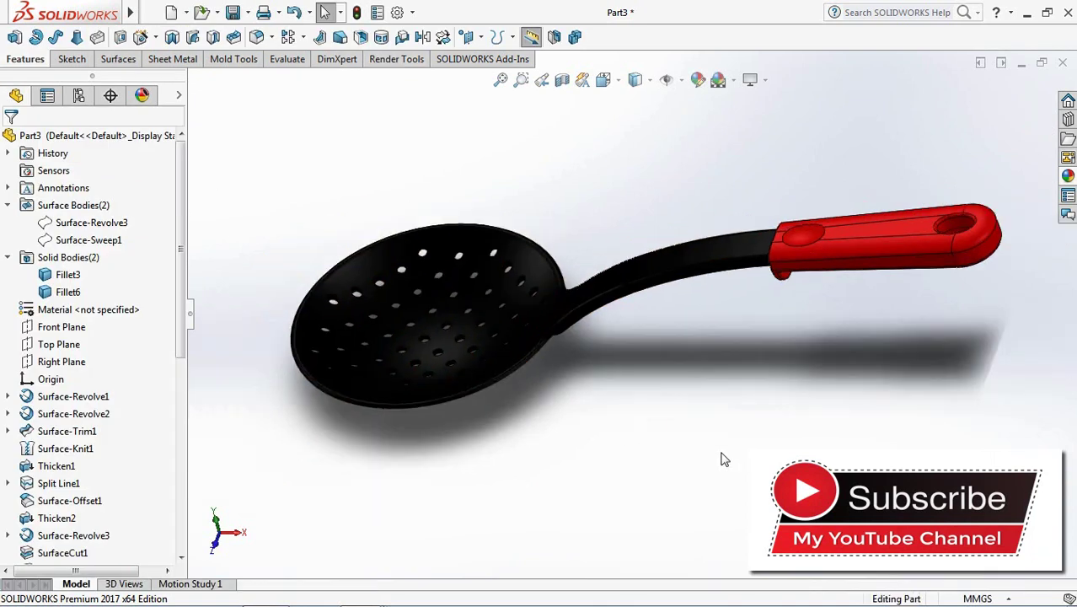